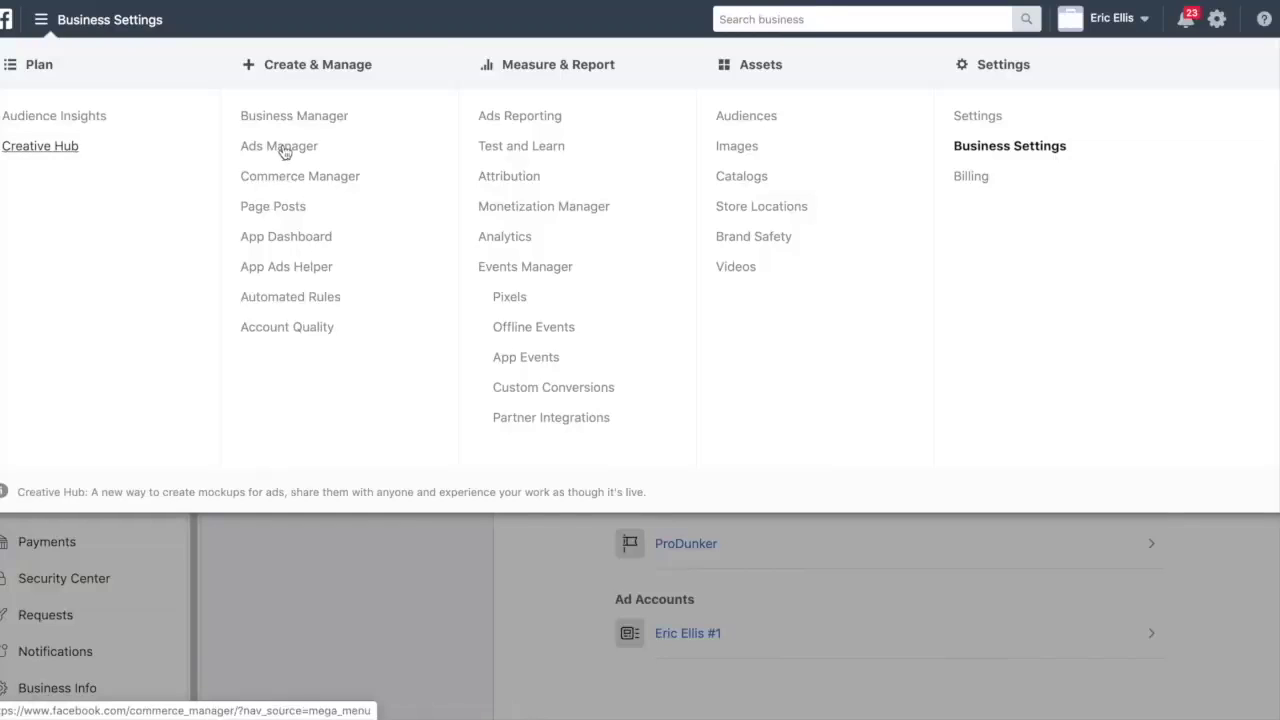
Switch to Ads Manager and dismiss the summary of the unfinished campaign draft
left_click(282, 152)
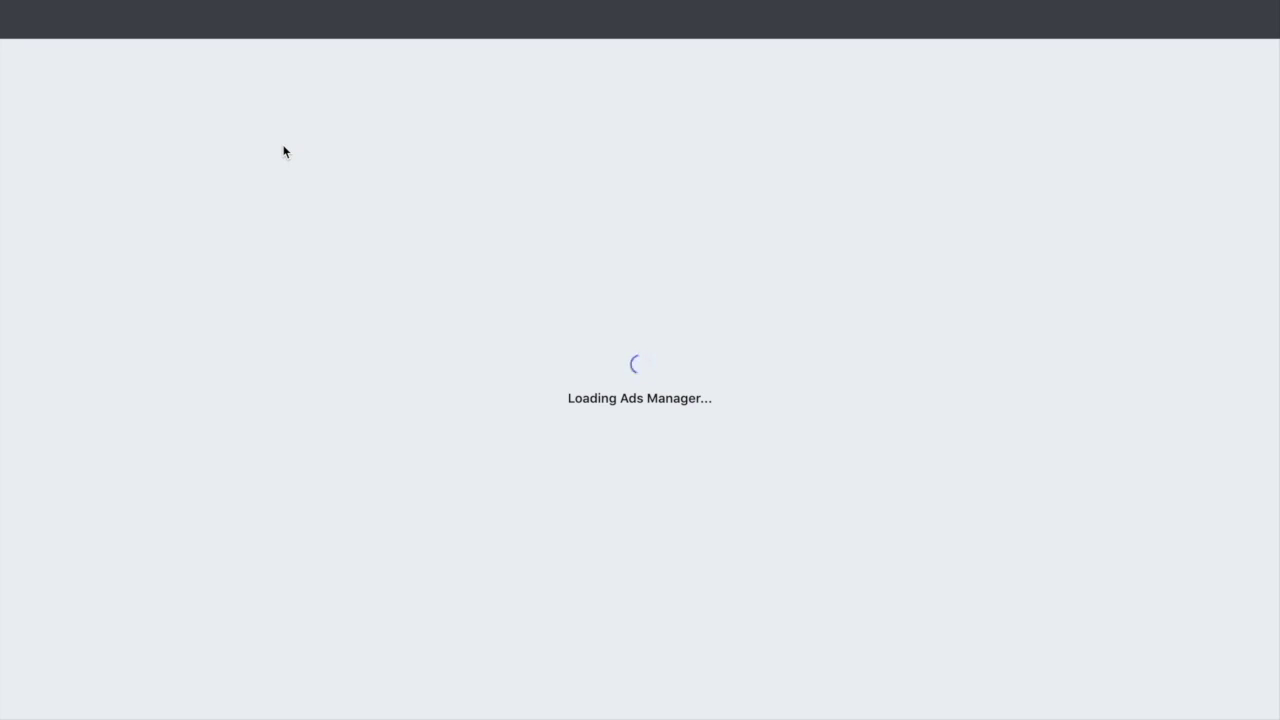
scroll(440, 350, "down", 1)
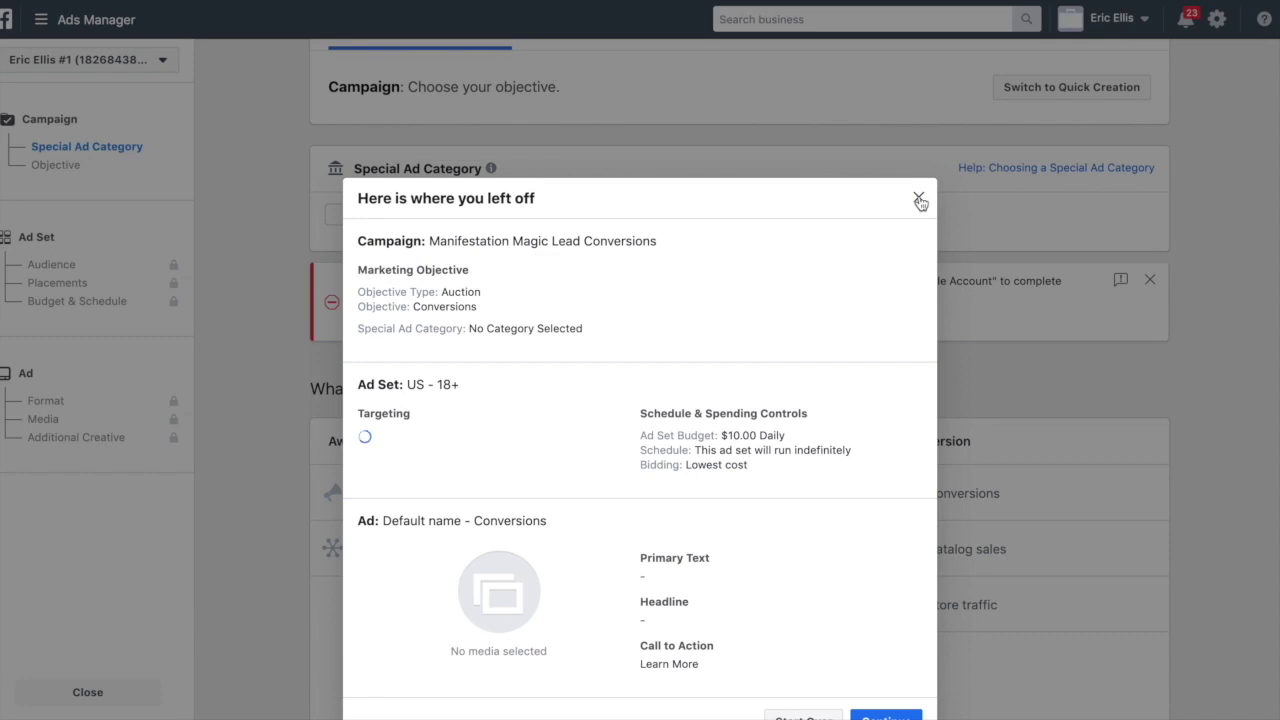
left_click(919, 200)
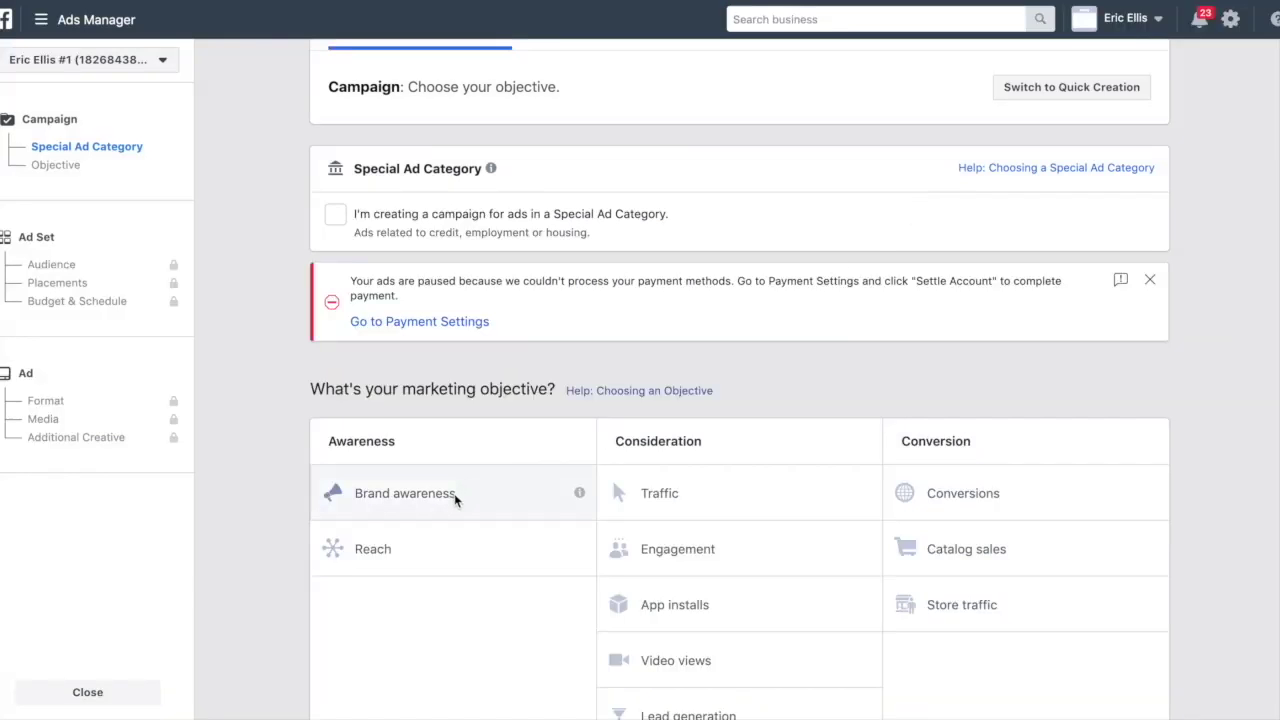
Choose Conversions as the marketing objective for the new campaign
scroll(463, 482, "down", 1)
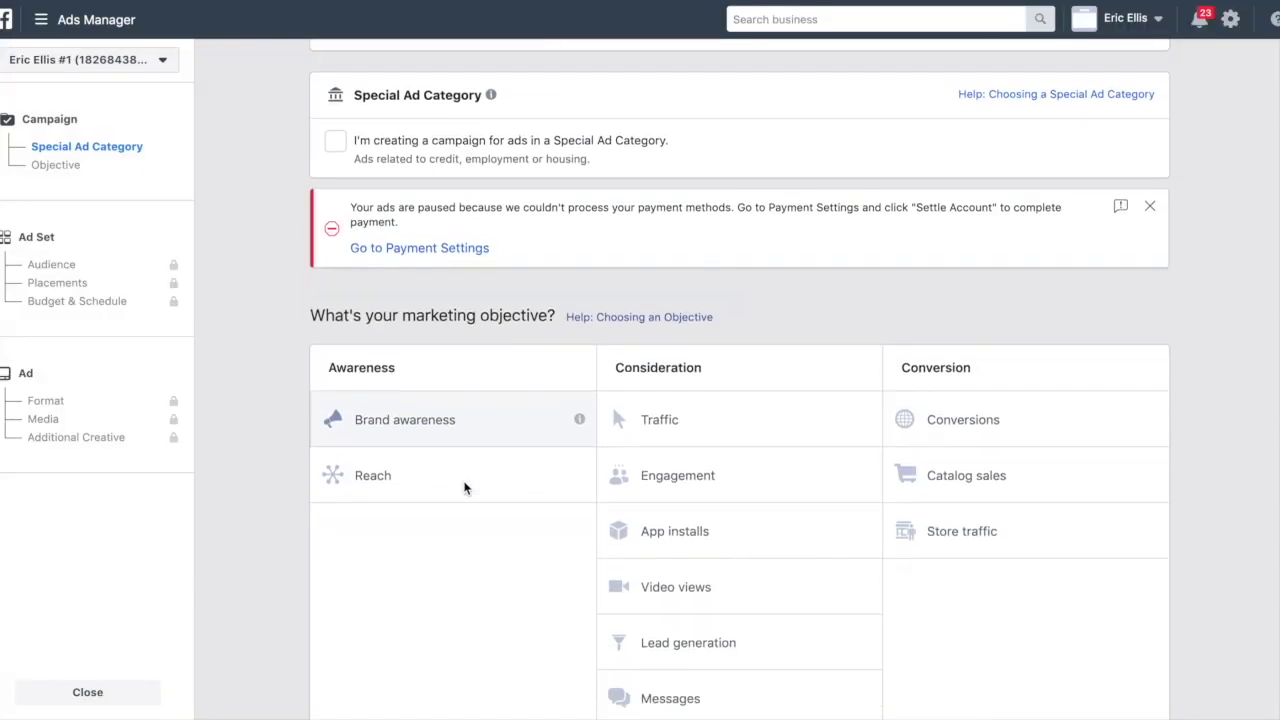
scroll(470, 482, "down", 1)
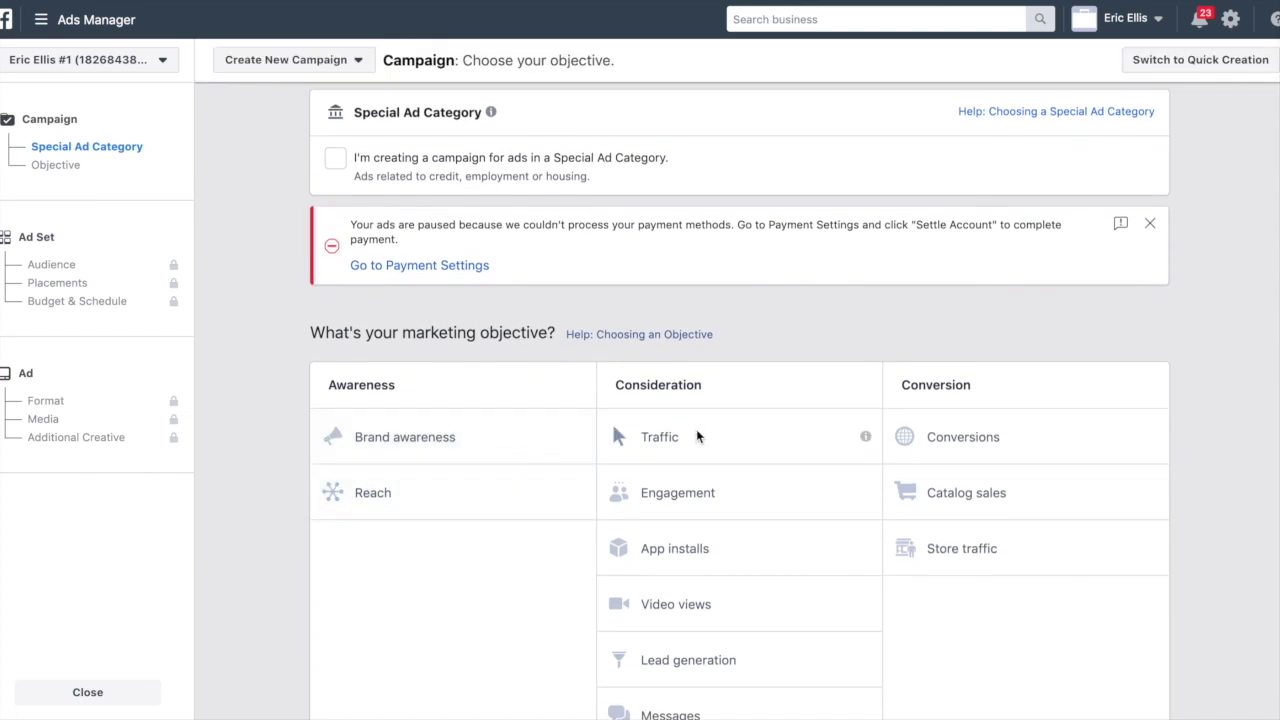
scroll(700, 420, "down", 1)
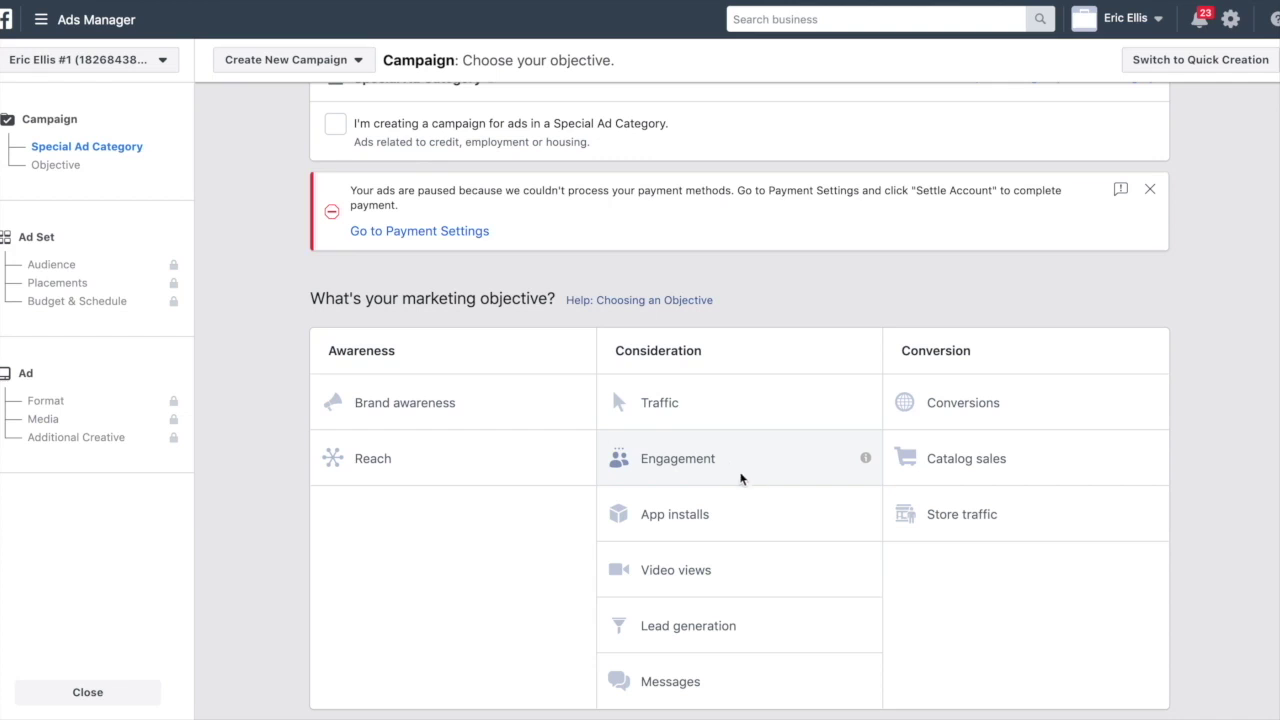
left_click(974, 405)
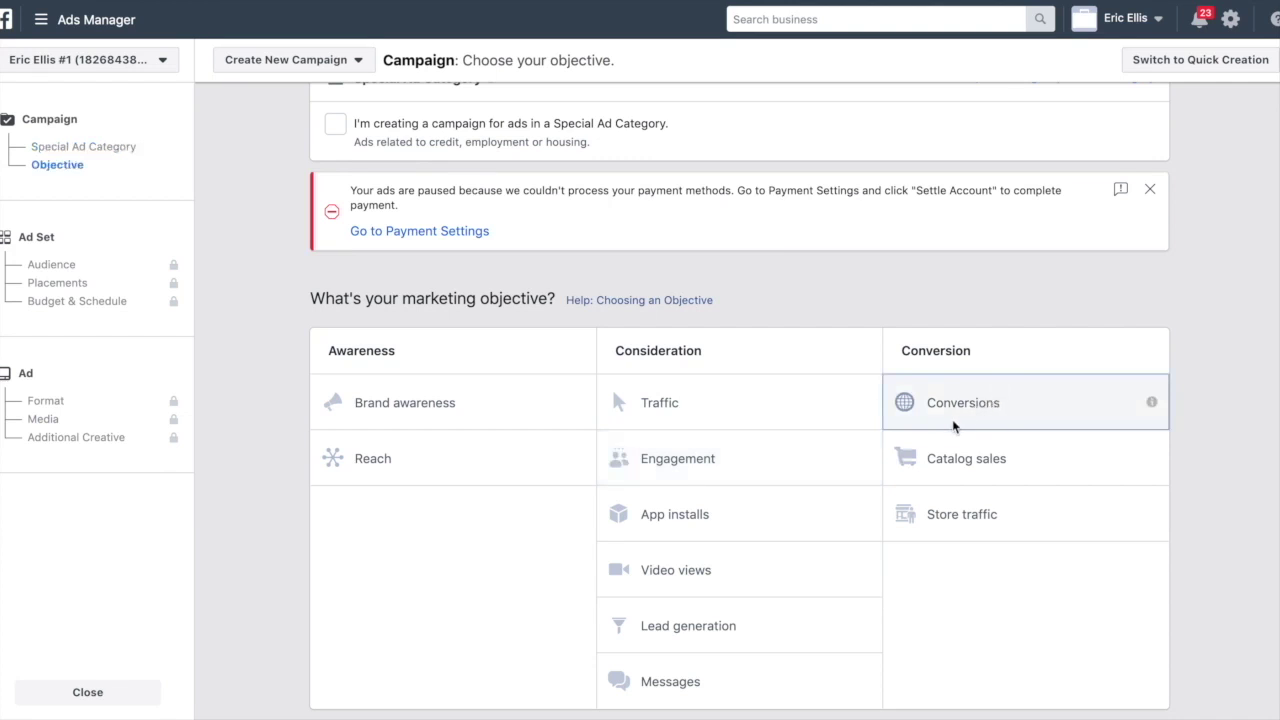
left_click(987, 403)
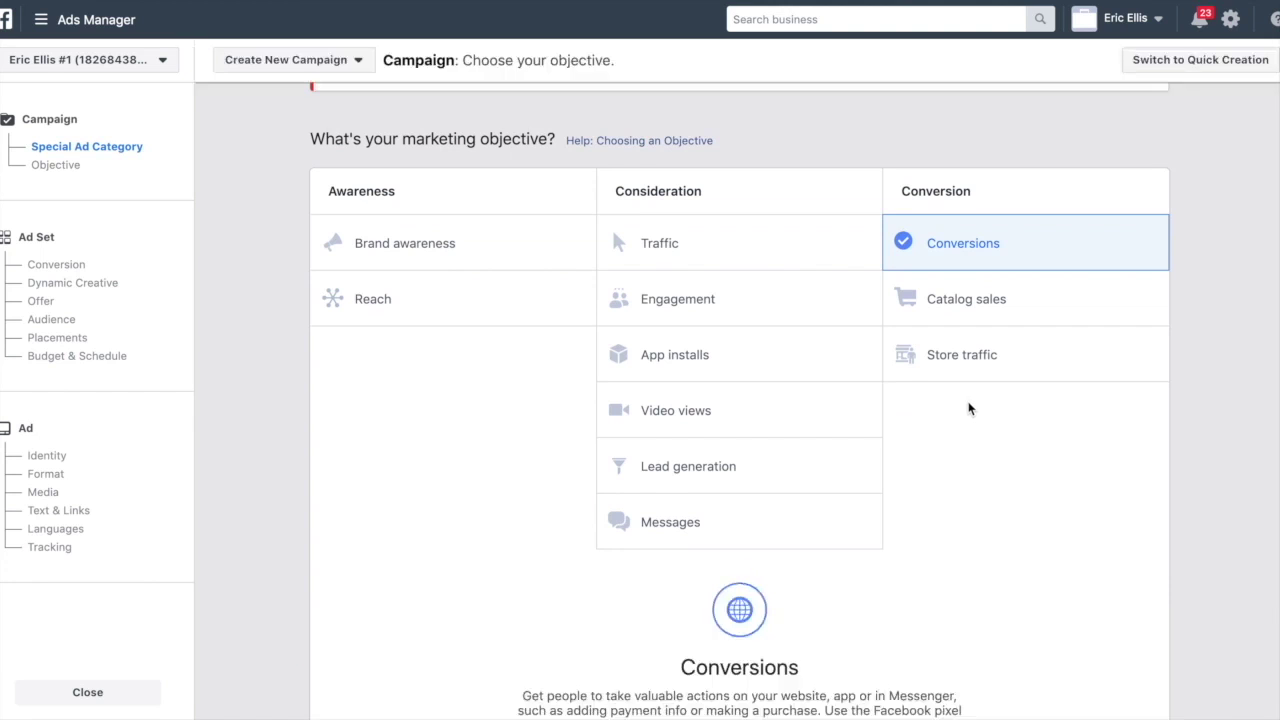
Name the campaign "Manifestation Magic Lead Conversions" and continue to the ad set settings
left_click(653, 433)
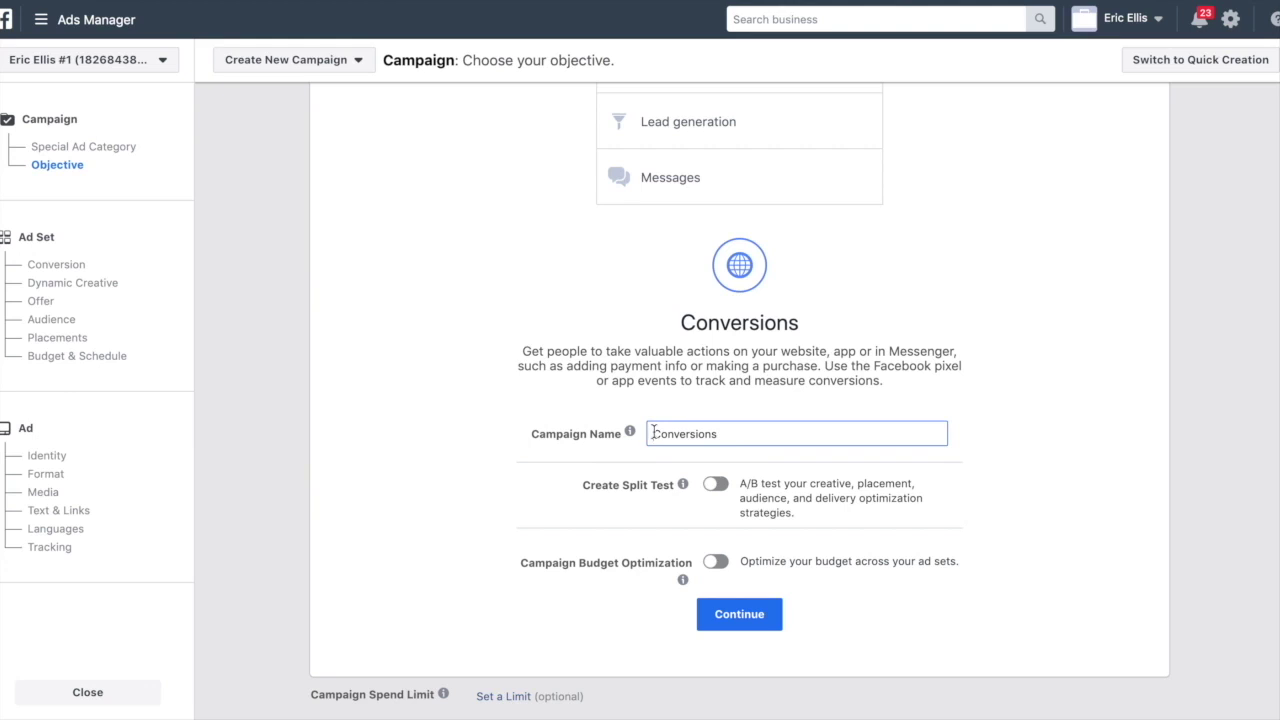
type("Manaifestation Magic ")
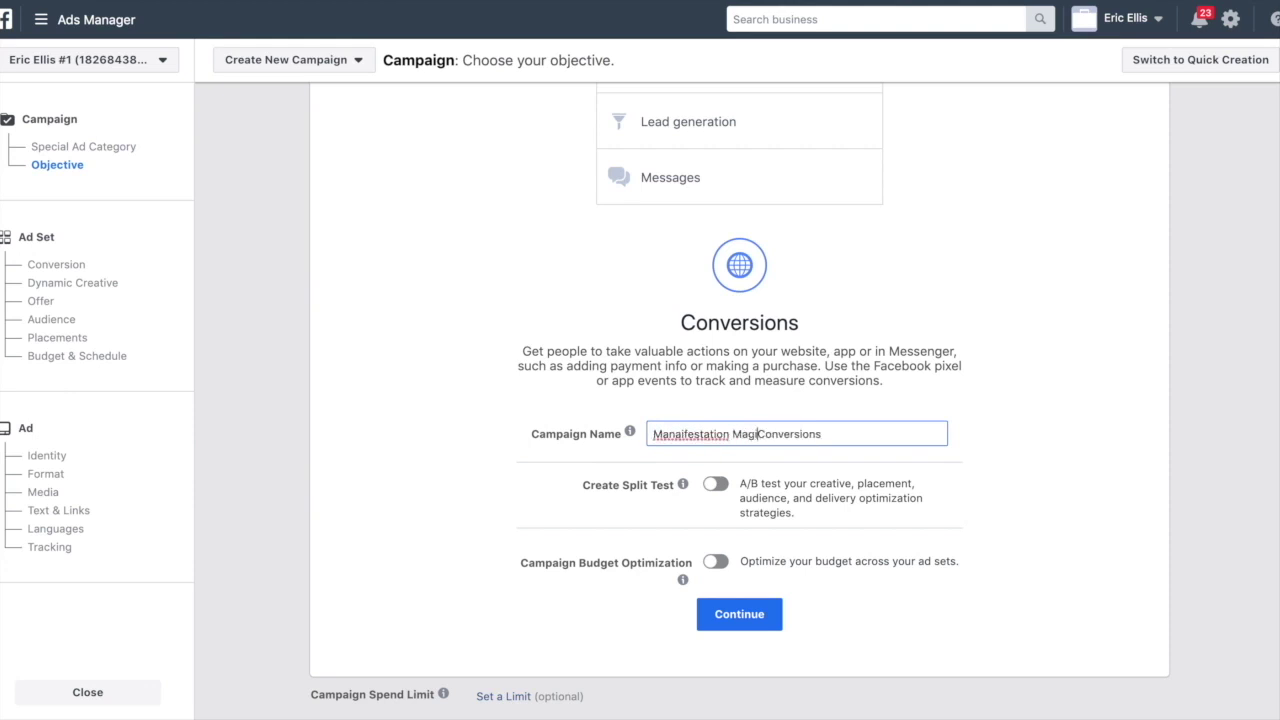
type("Lead")
right_click(679, 431)
left_click(700, 422)
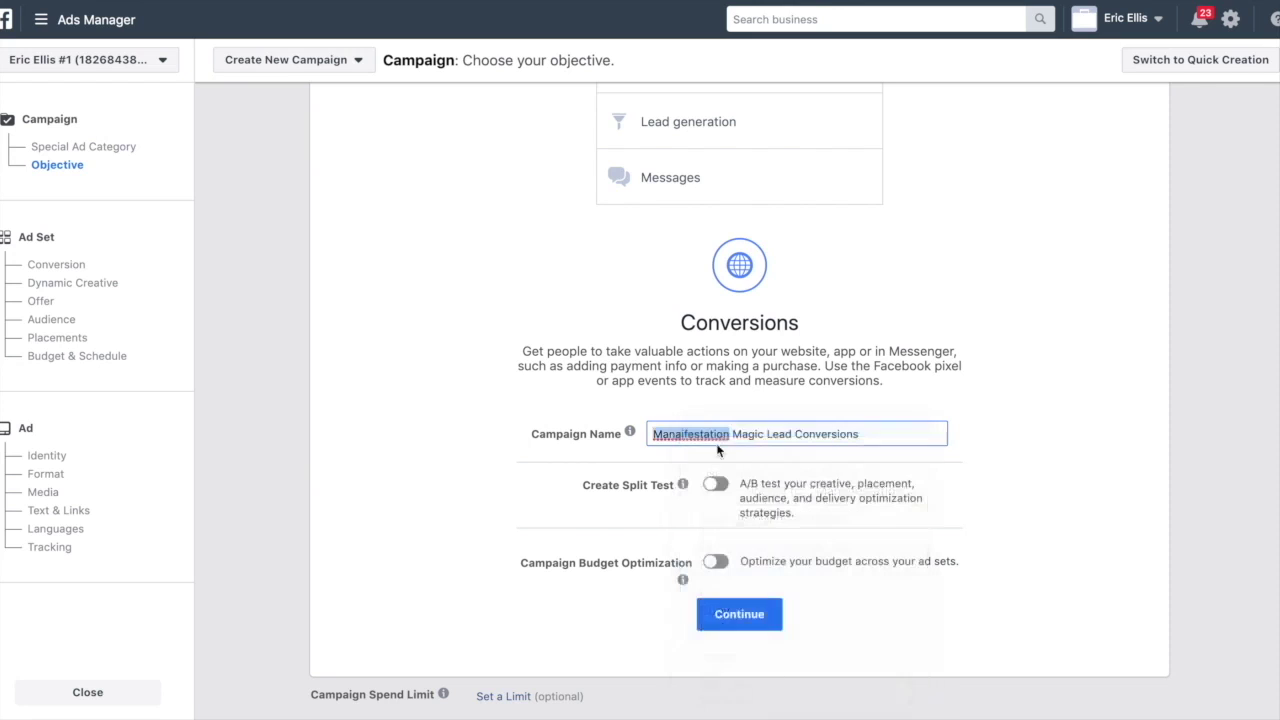
left_click(755, 616)
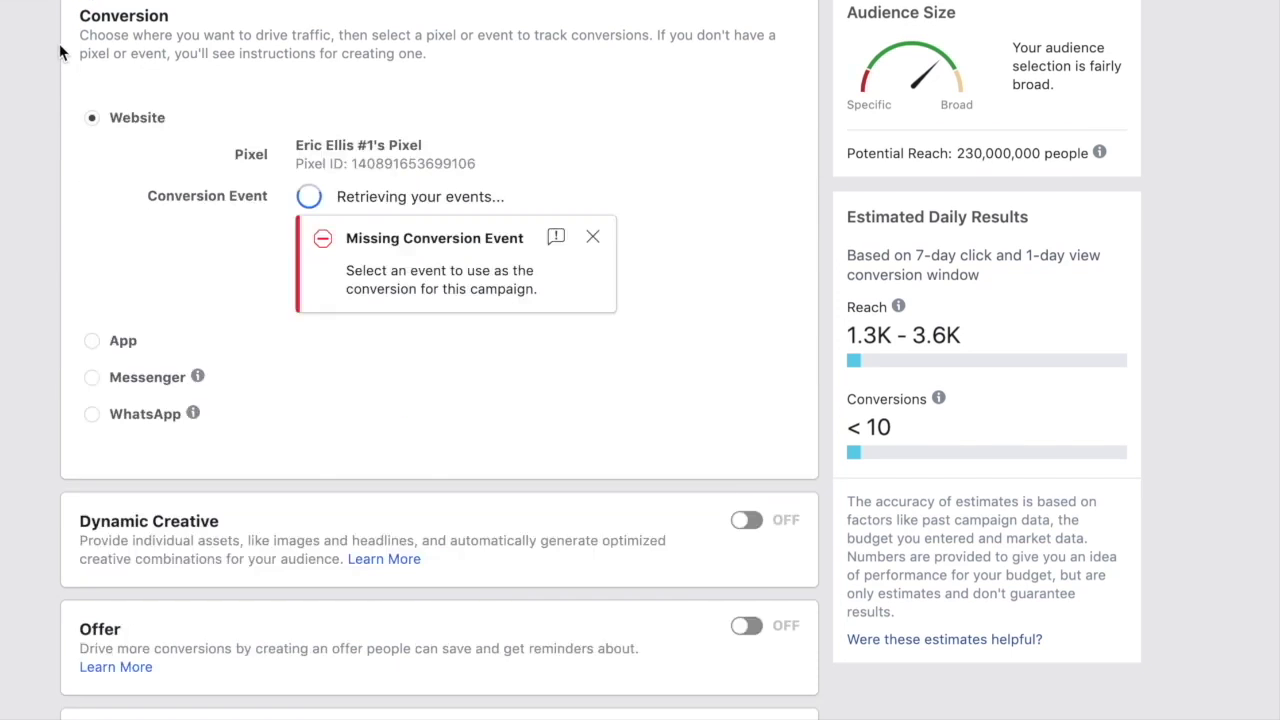
Add the interest "Think and Grow Rich" to the new audience's detailed targeting
scroll(60, 52, "down", 2)
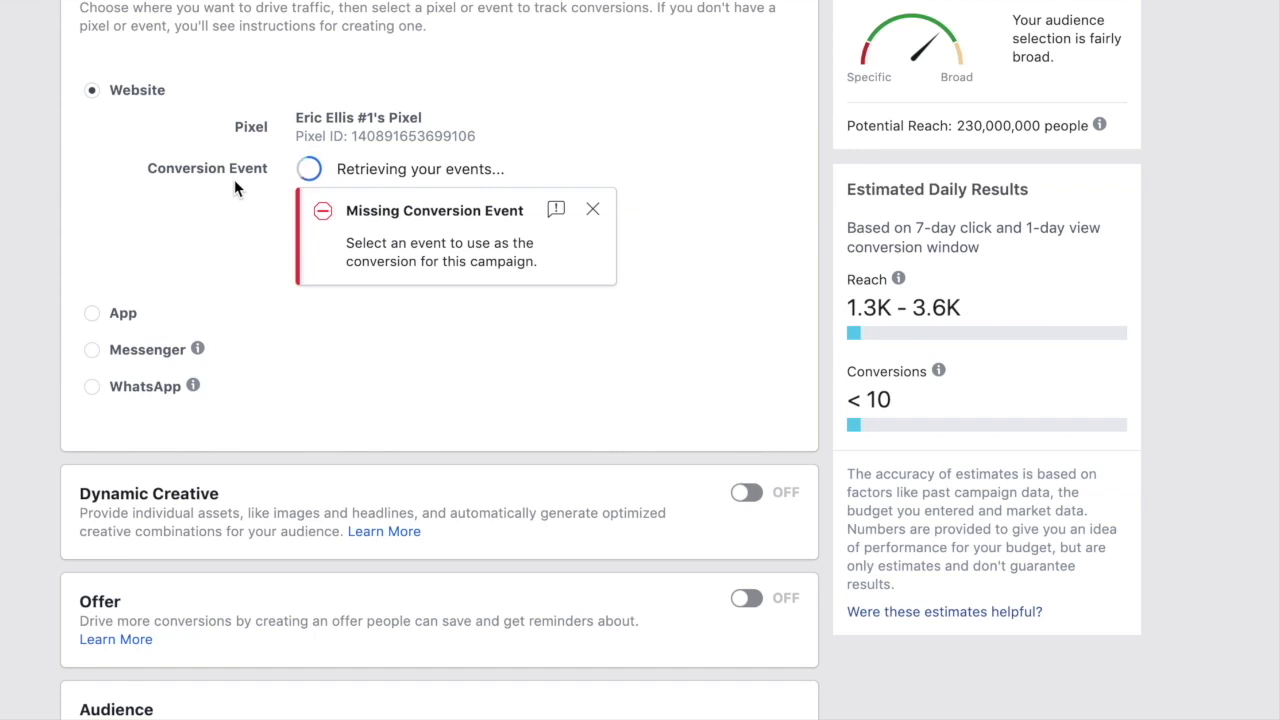
scroll(551, 222, "down", 1)
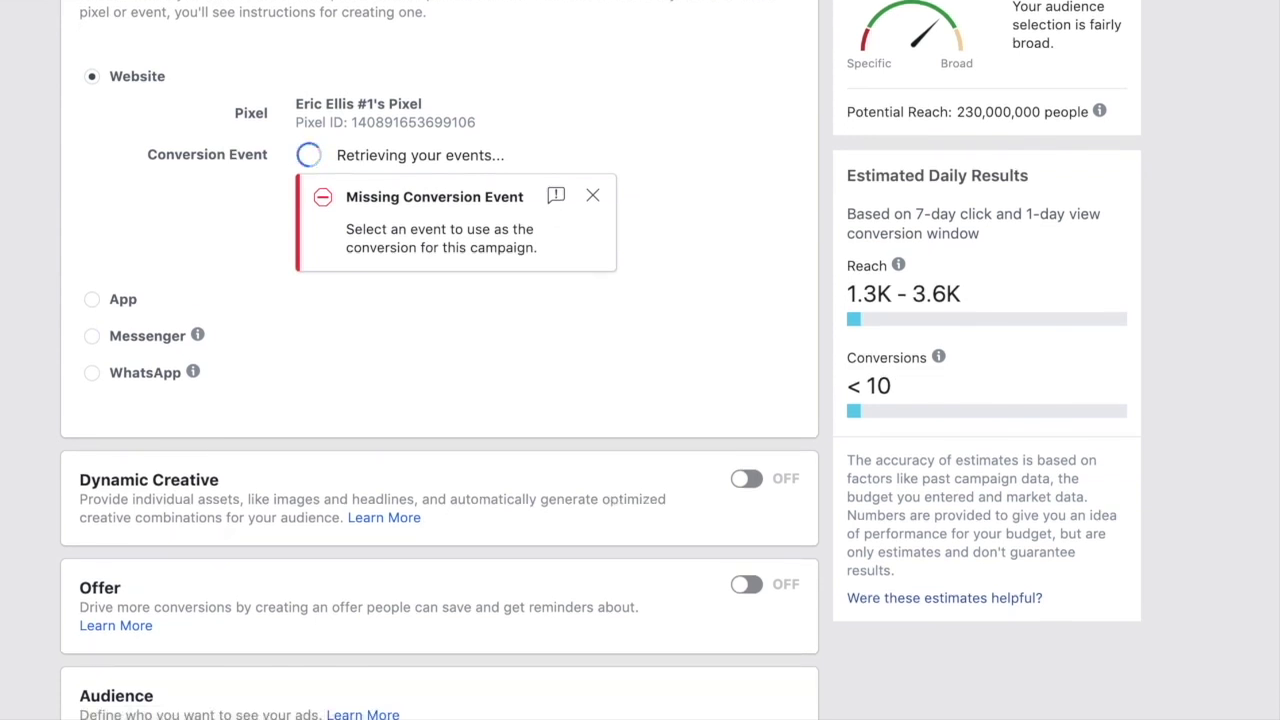
scroll(601, 360, "down", 1)
scroll(440, 360, "down", 3)
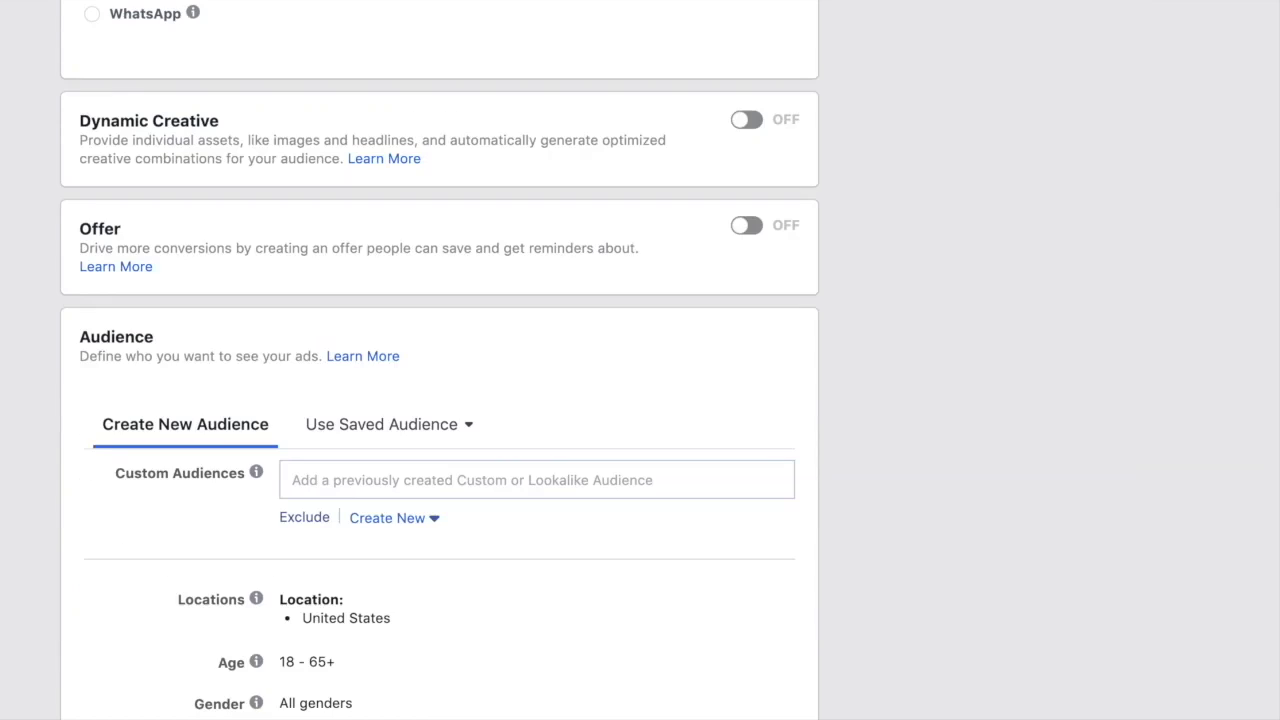
scroll(440, 360, "down", 2)
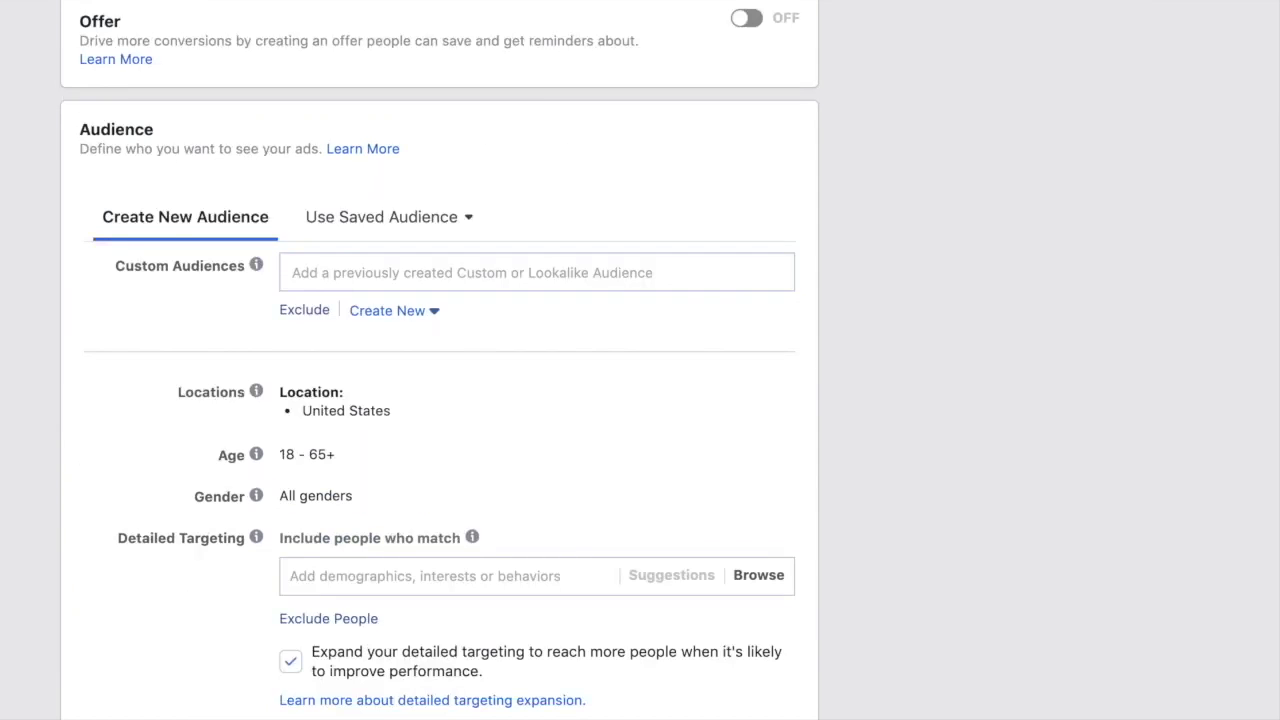
scroll(354, 200, "down", 2)
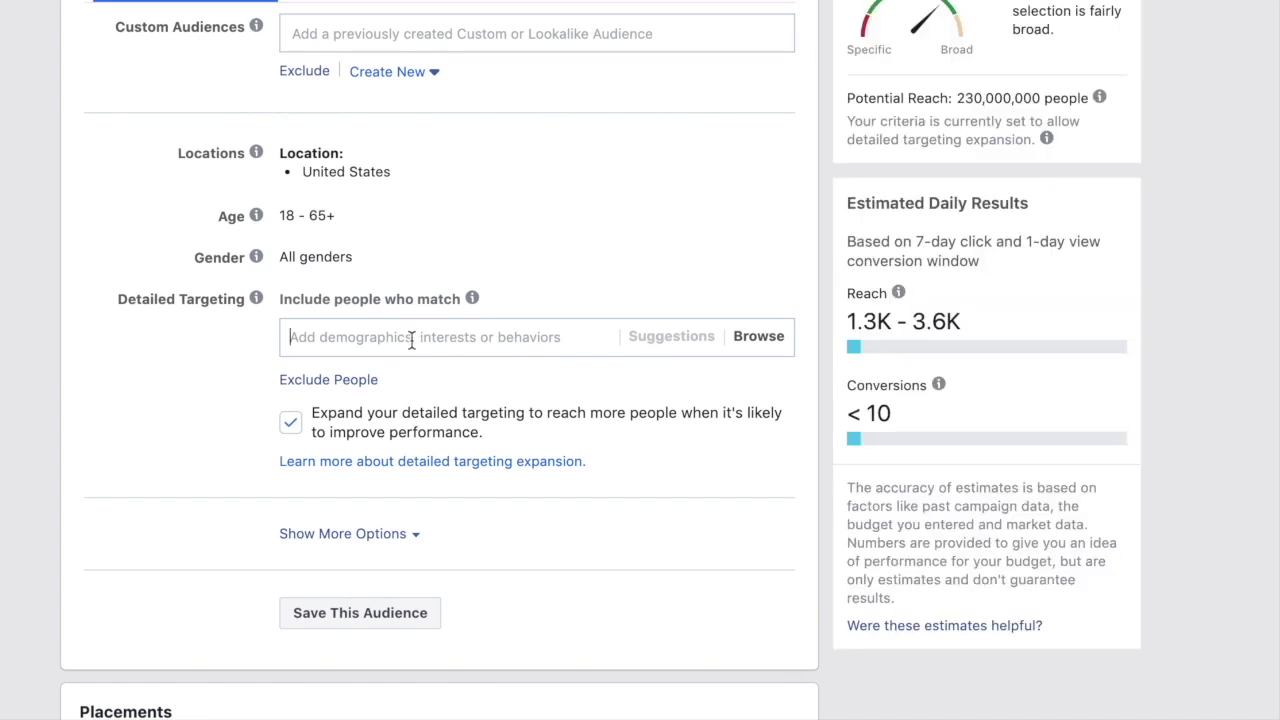
type("think ")
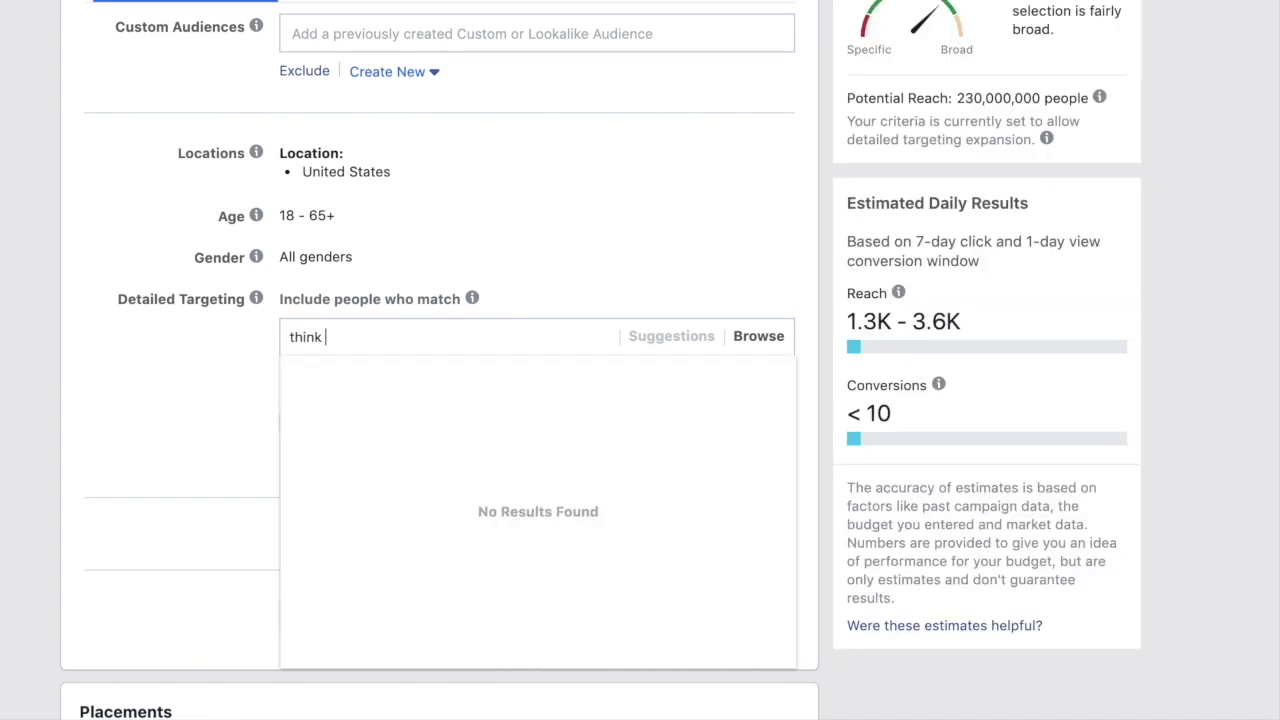
type("and grow rich")
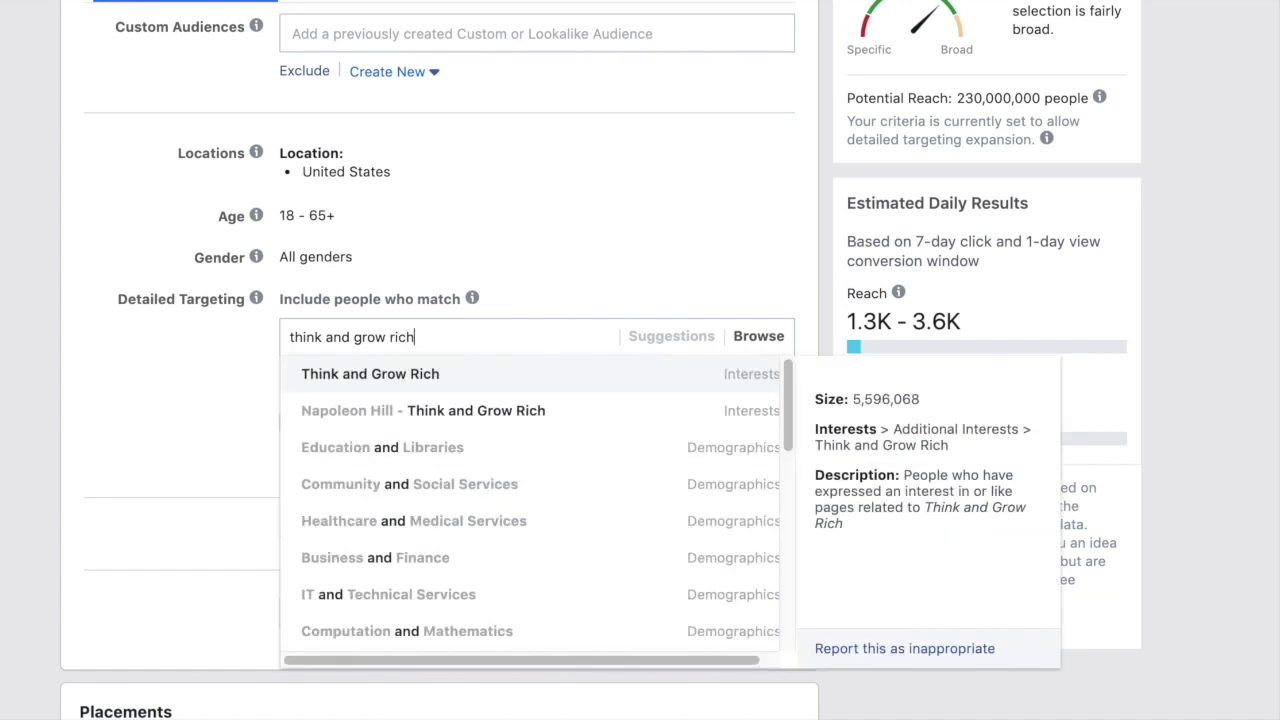
left_click(452, 378)
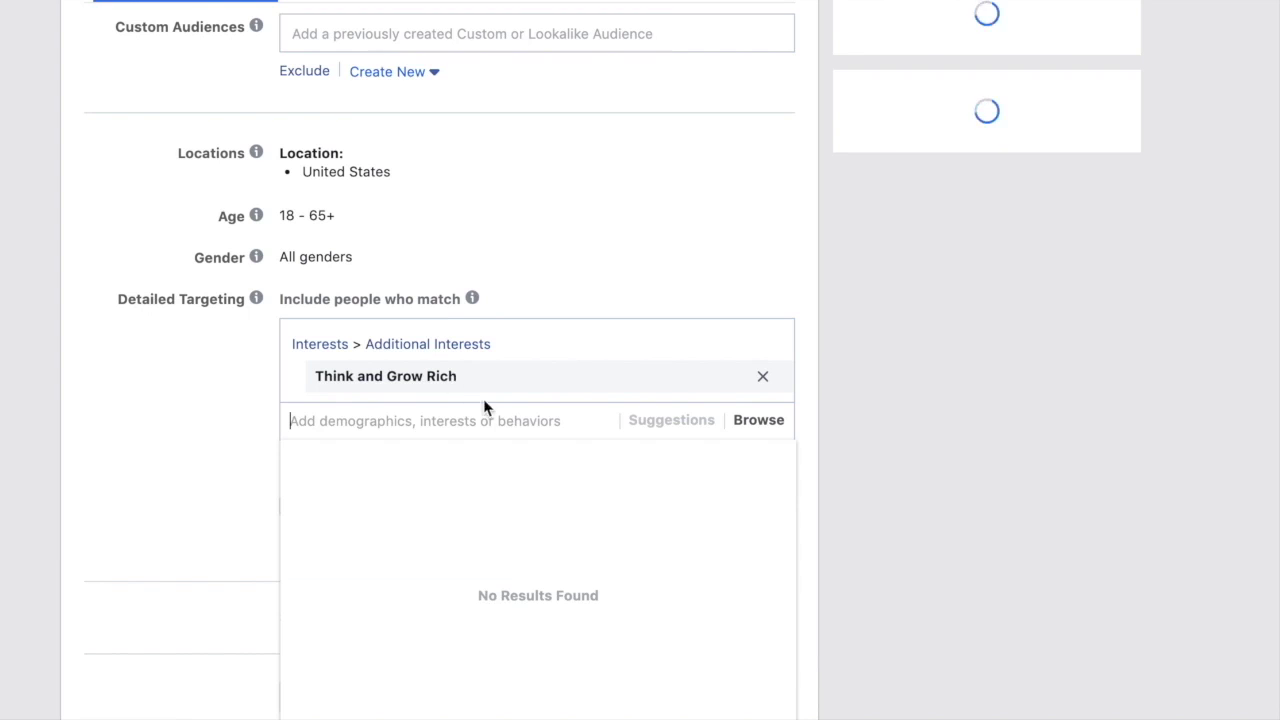
Examine the suggested interests related to the one already added in detailed targeting
scroll(197, 362, "down", 1)
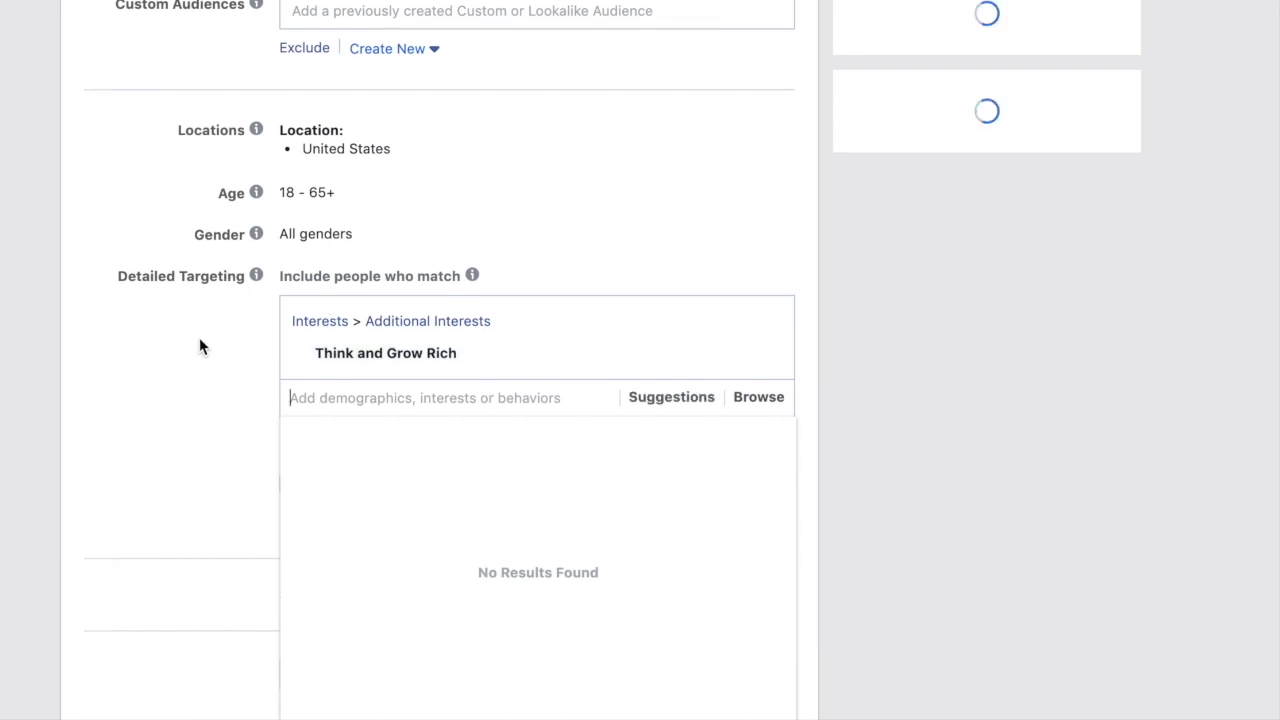
scroll(209, 325, "down", 2)
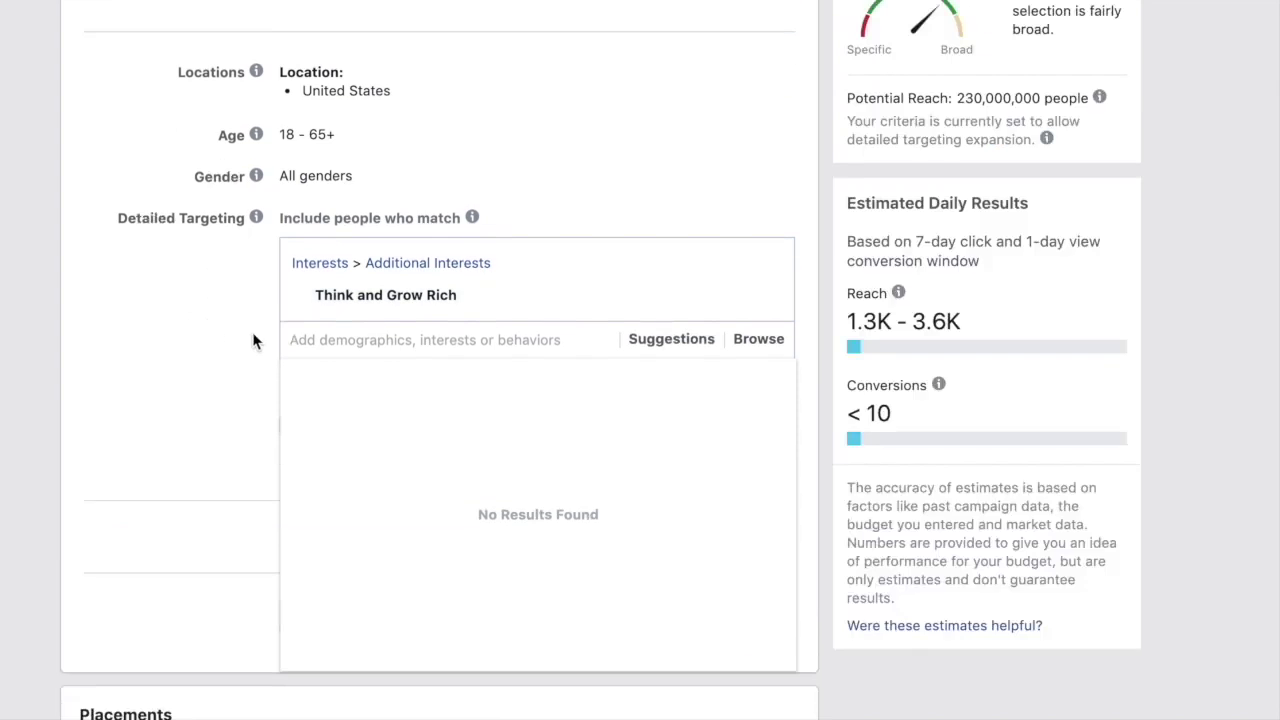
mouse_move(365, 298)
left_click(659, 344)
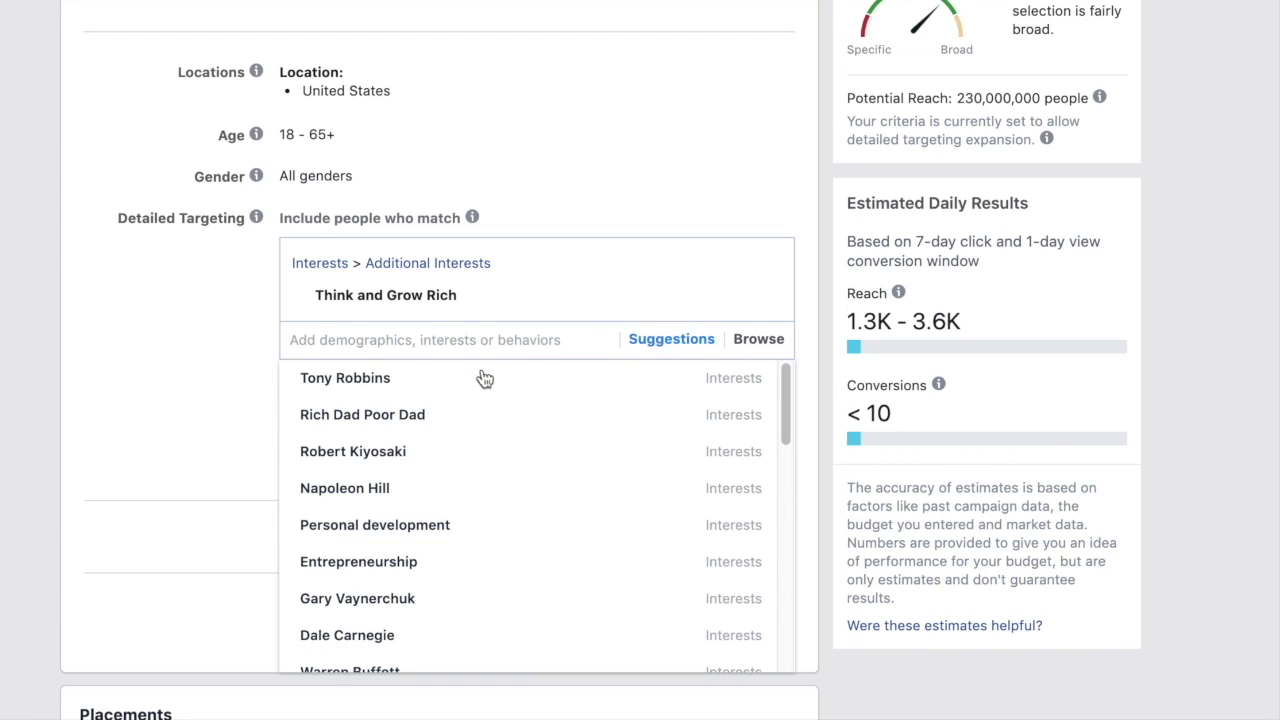
mouse_move(457, 391)
left_click(670, 341)
Search detailed targeting for "manifestation", add the "manifest" interest, and turn off detailed targeting expansion
left_click(453, 340)
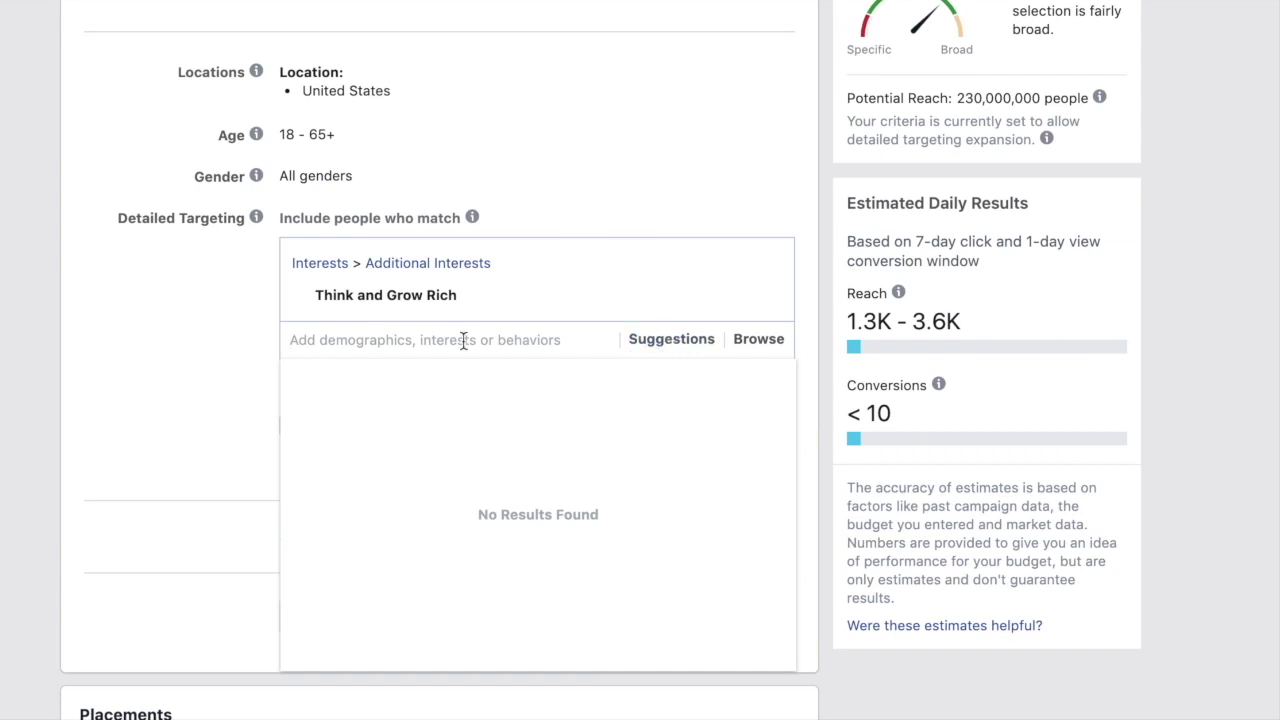
type("manifestation")
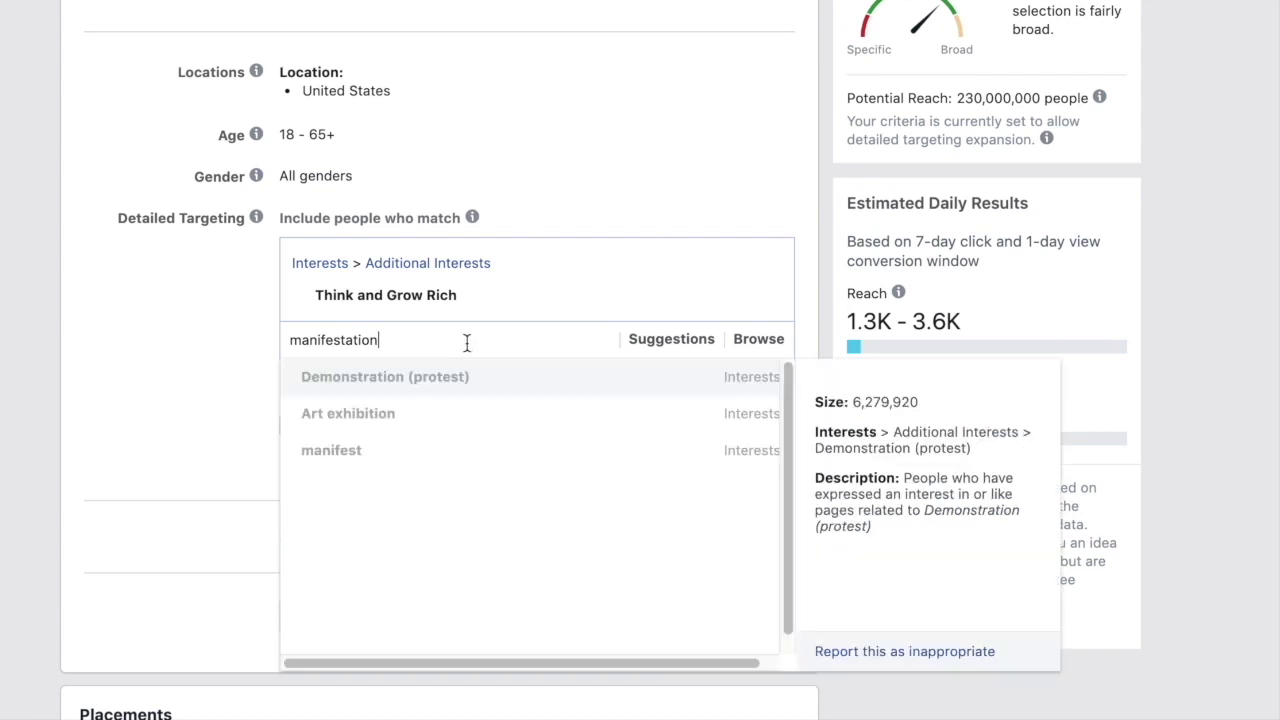
left_click(401, 457)
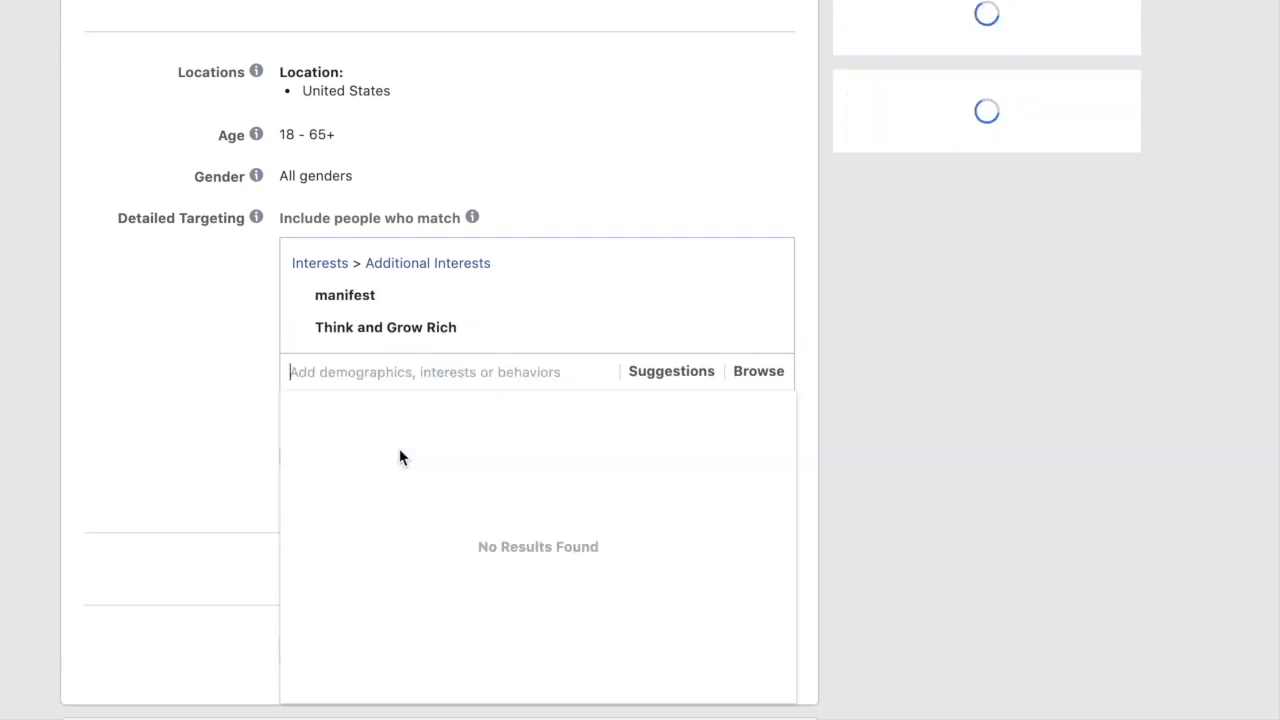
left_click(190, 371)
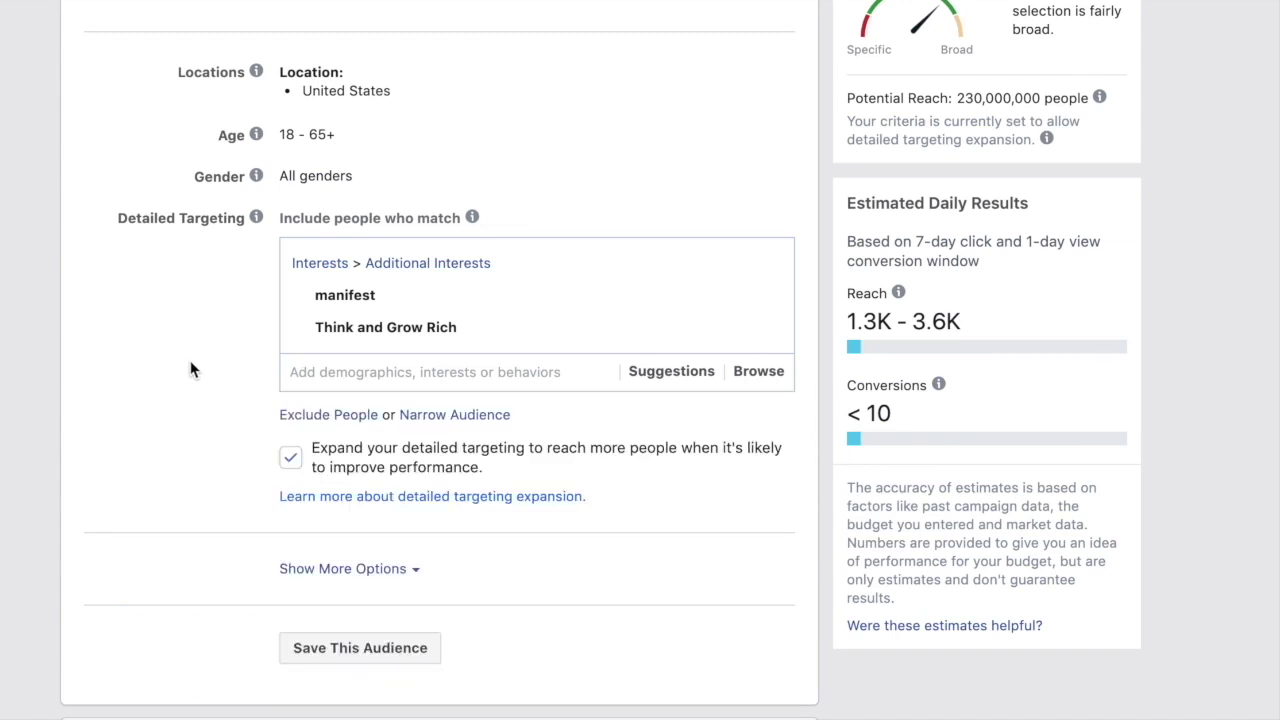
left_click(291, 461)
left_click(295, 465)
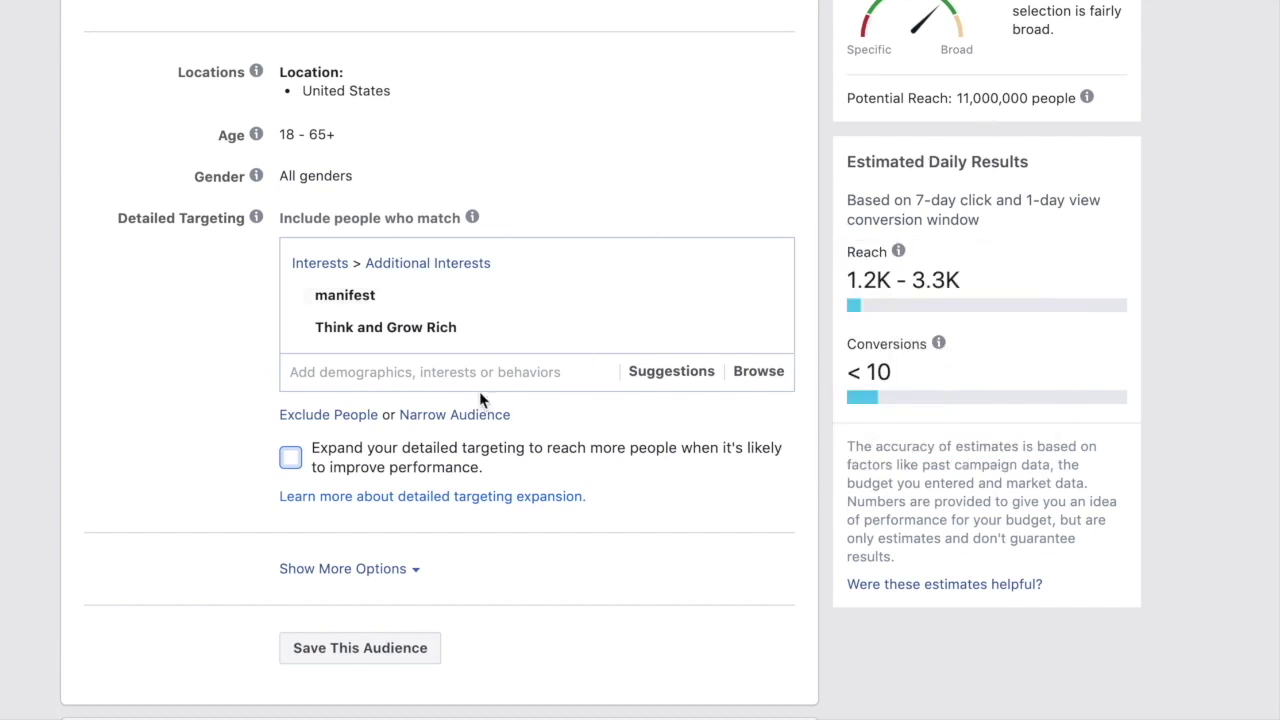
Set the ad set to manually edited placements and exclude the Instagram, Audience Network and Messenger platforms
scroll(475, 423, "down", 3)
scroll(510, 445, "down", 3)
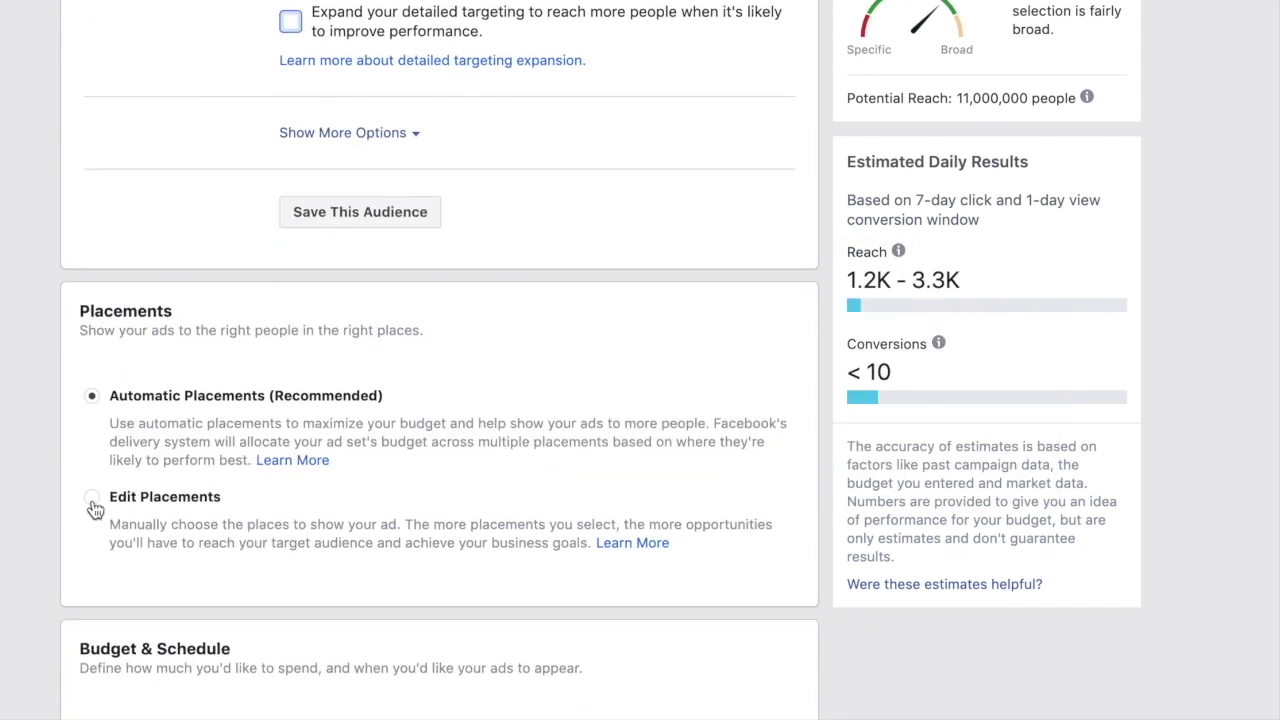
left_click(95, 503)
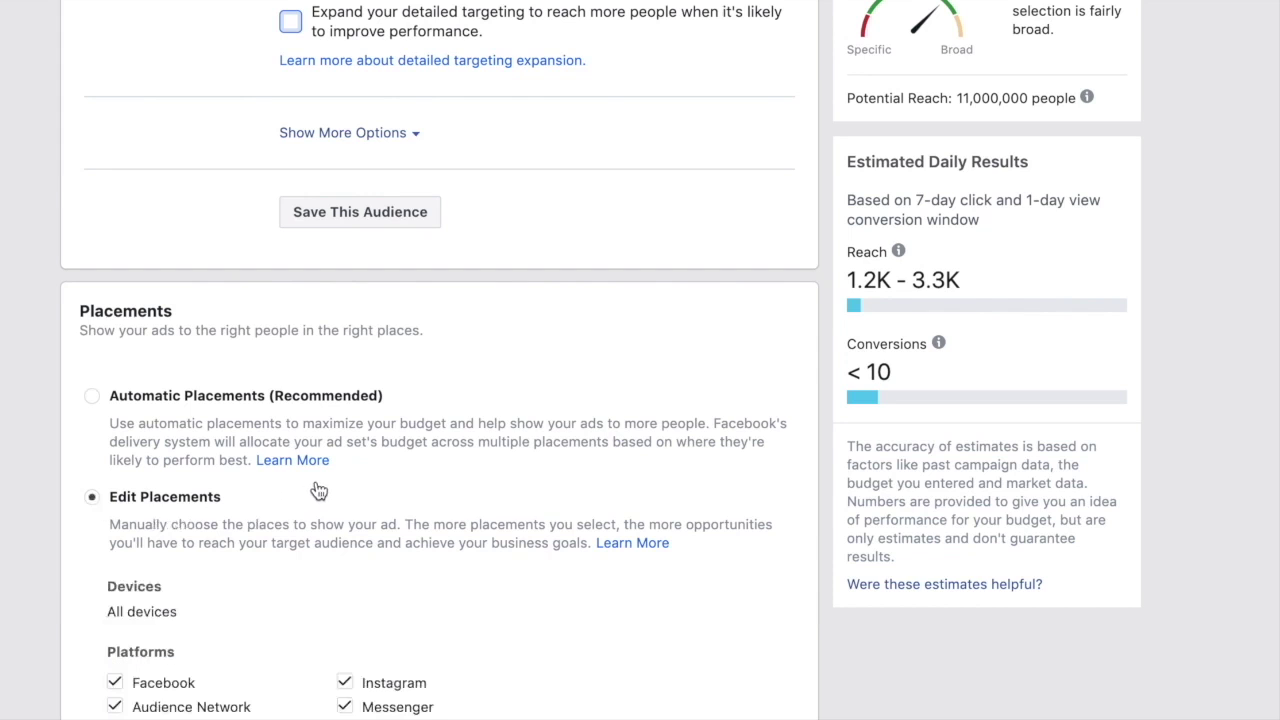
scroll(343, 486, "up", 1)
scroll(343, 482, "down", 3)
scroll(341, 469, "down", 2)
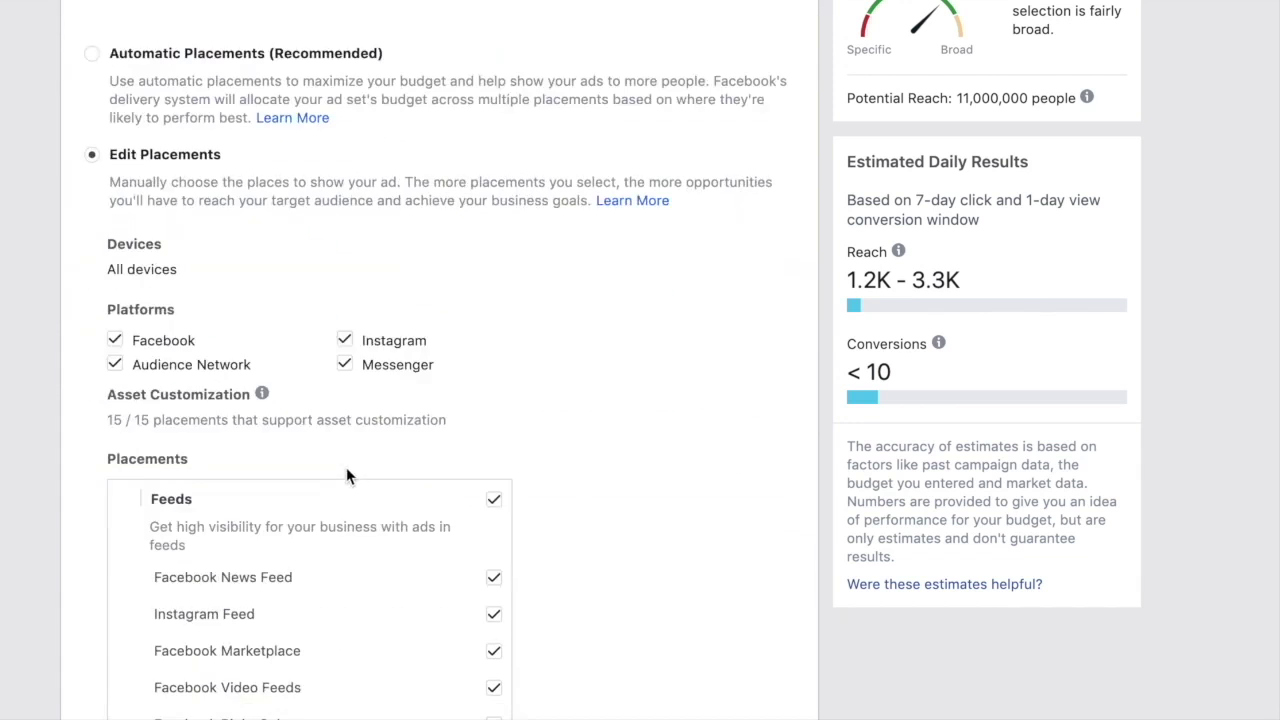
left_click(345, 361)
left_click(116, 362)
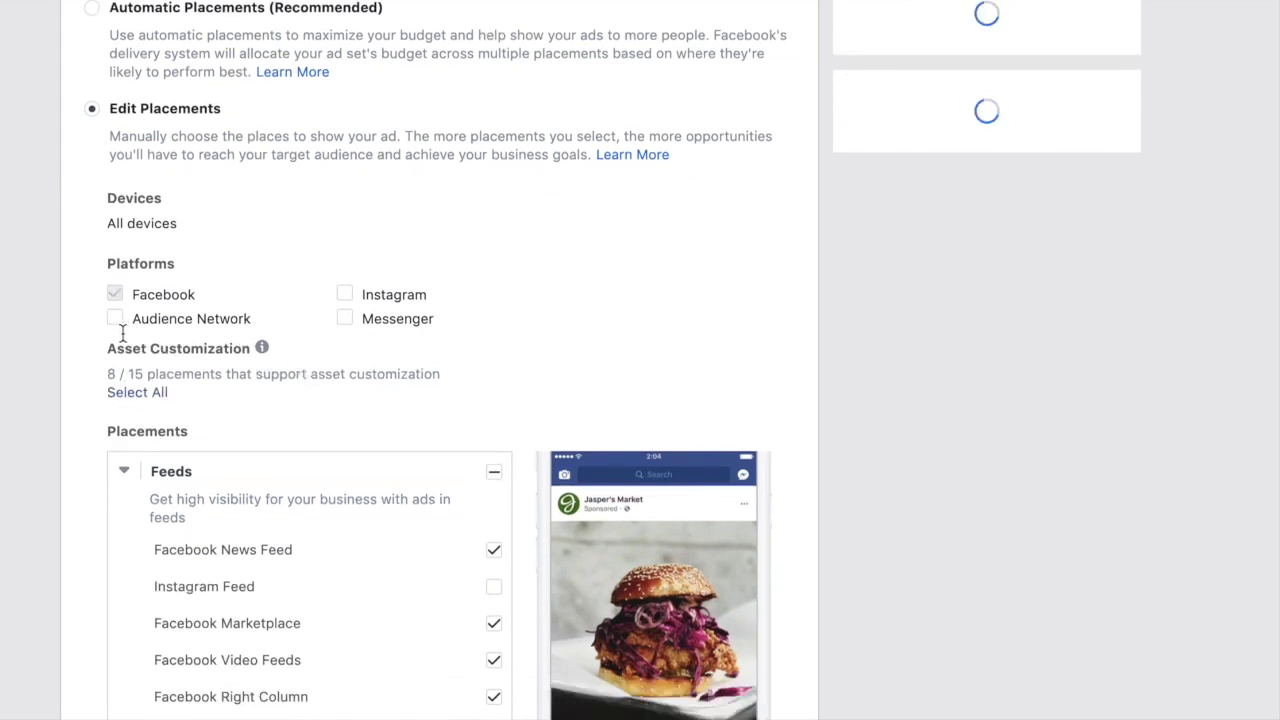
Exclude the Facebook Marketplace, Facebook Video Feeds and Facebook Stories placements from the ad set
scroll(120, 331, "down", 3)
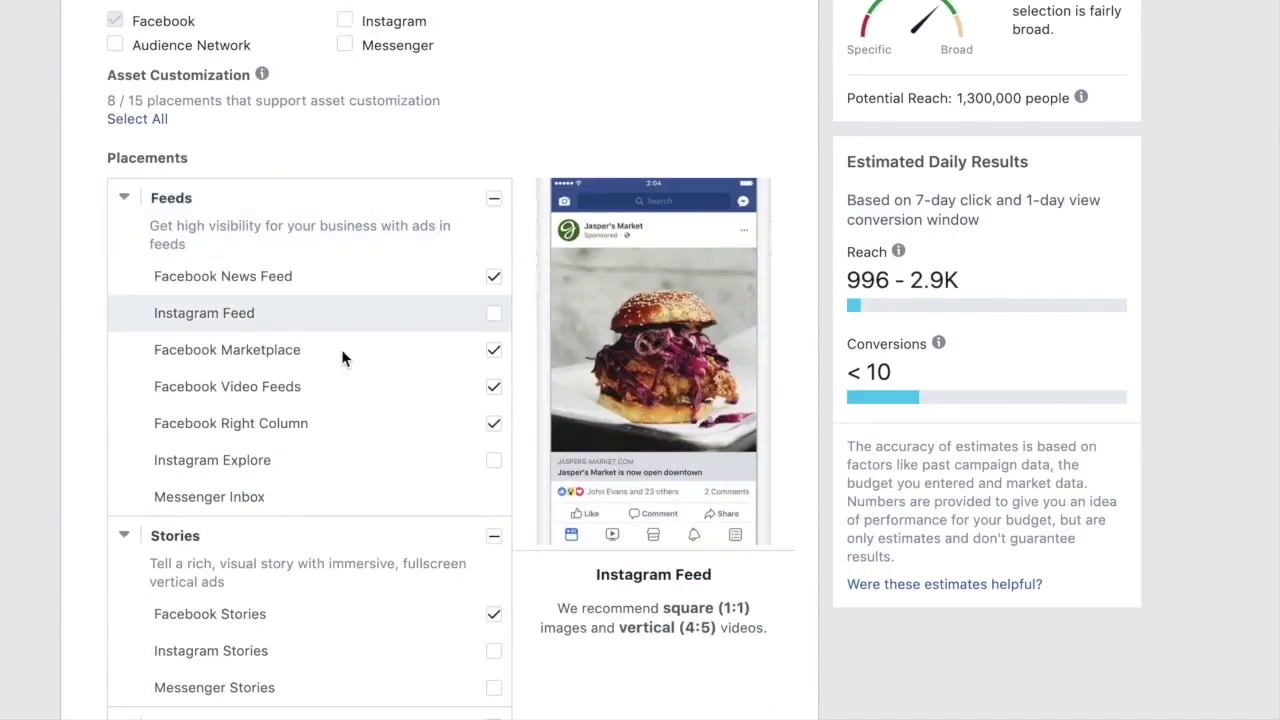
left_click(494, 352)
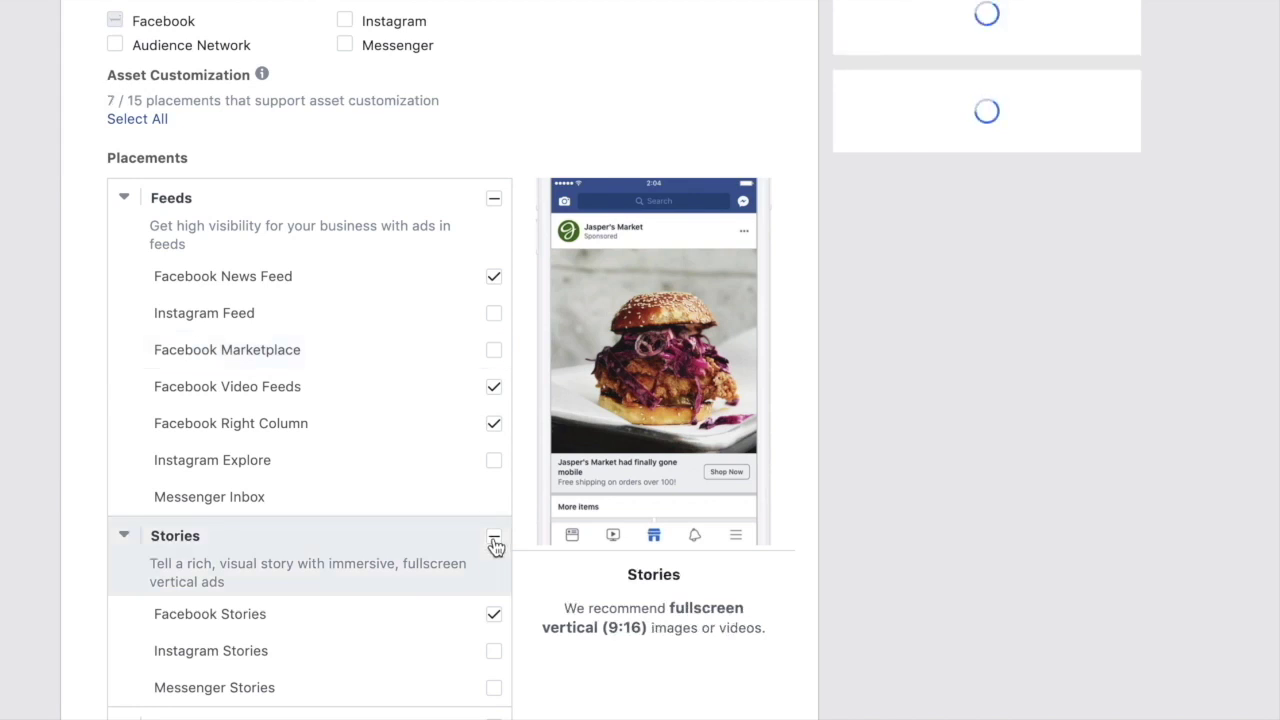
left_click(494, 390)
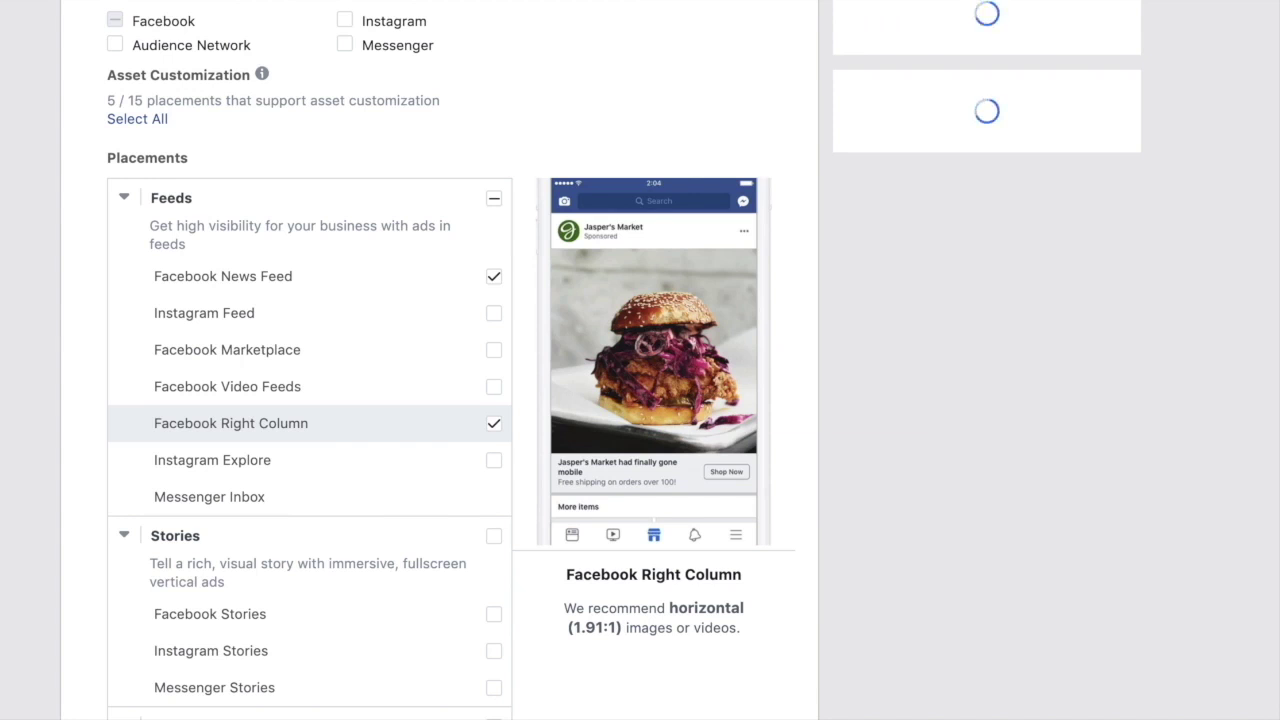
Set the ad set's daily budget to $10.00
scroll(557, 398, "down", 15)
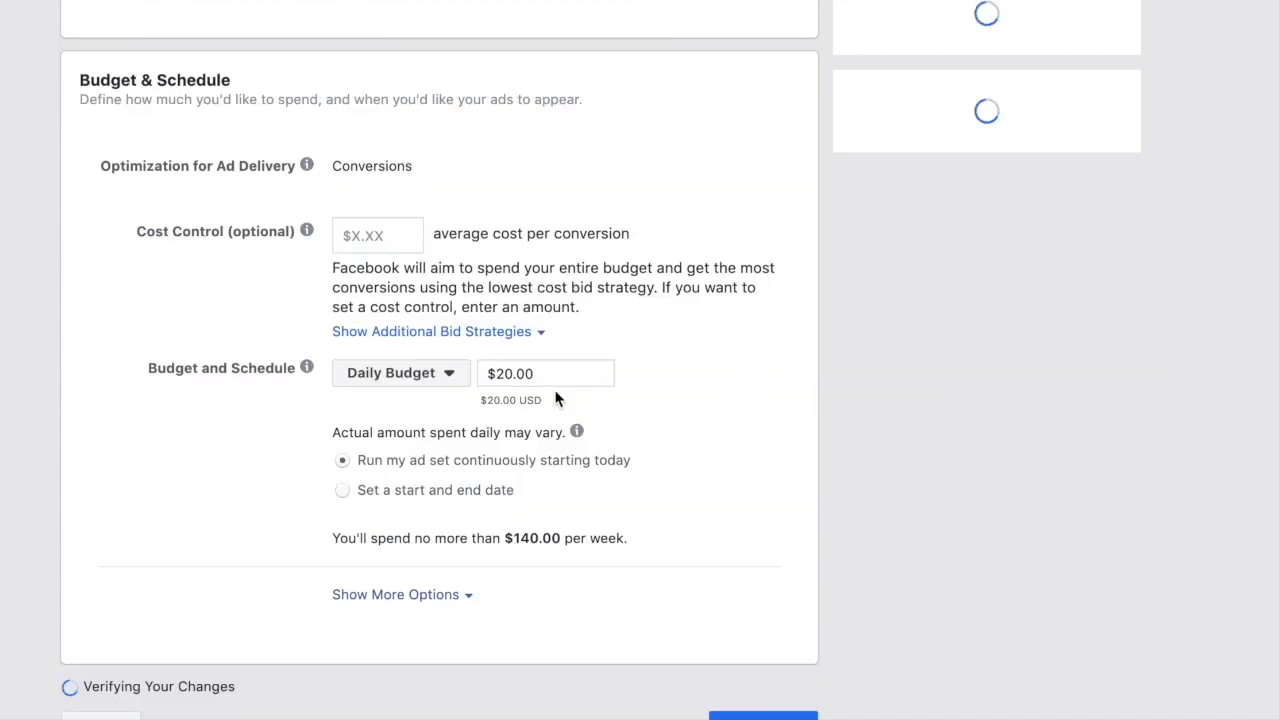
left_click(505, 373)
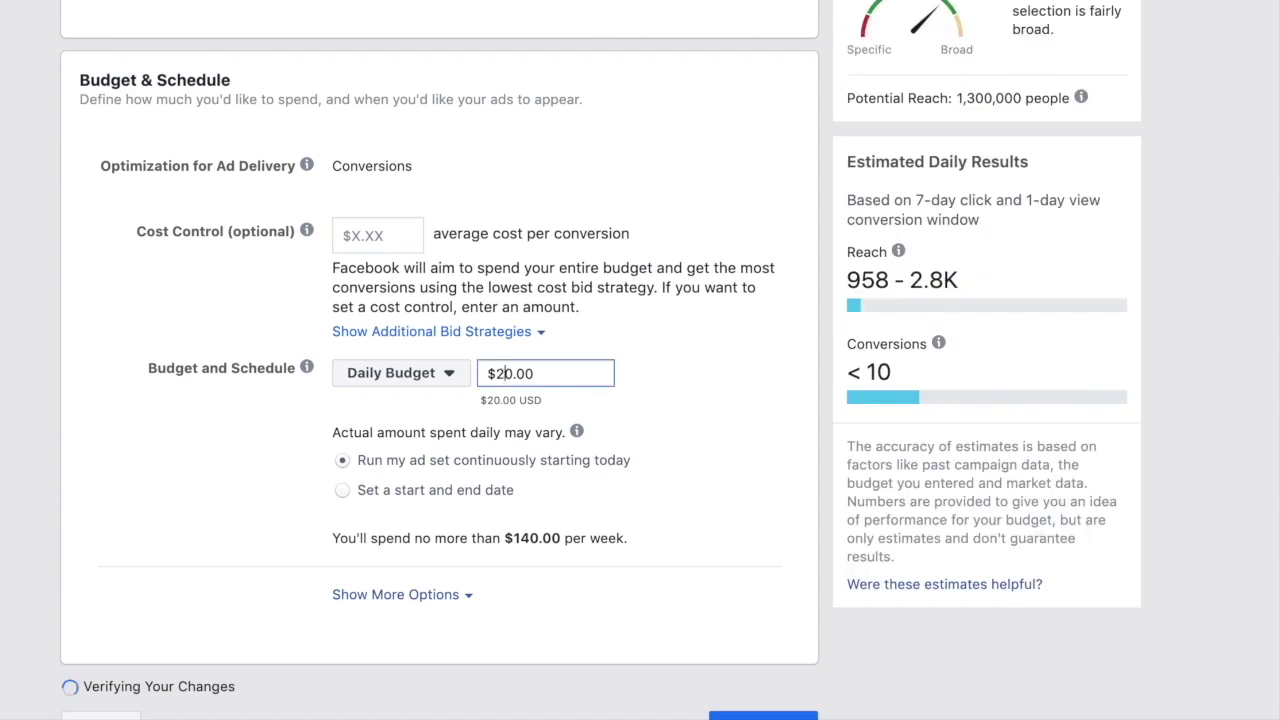
key("BackSpace")
type("1")
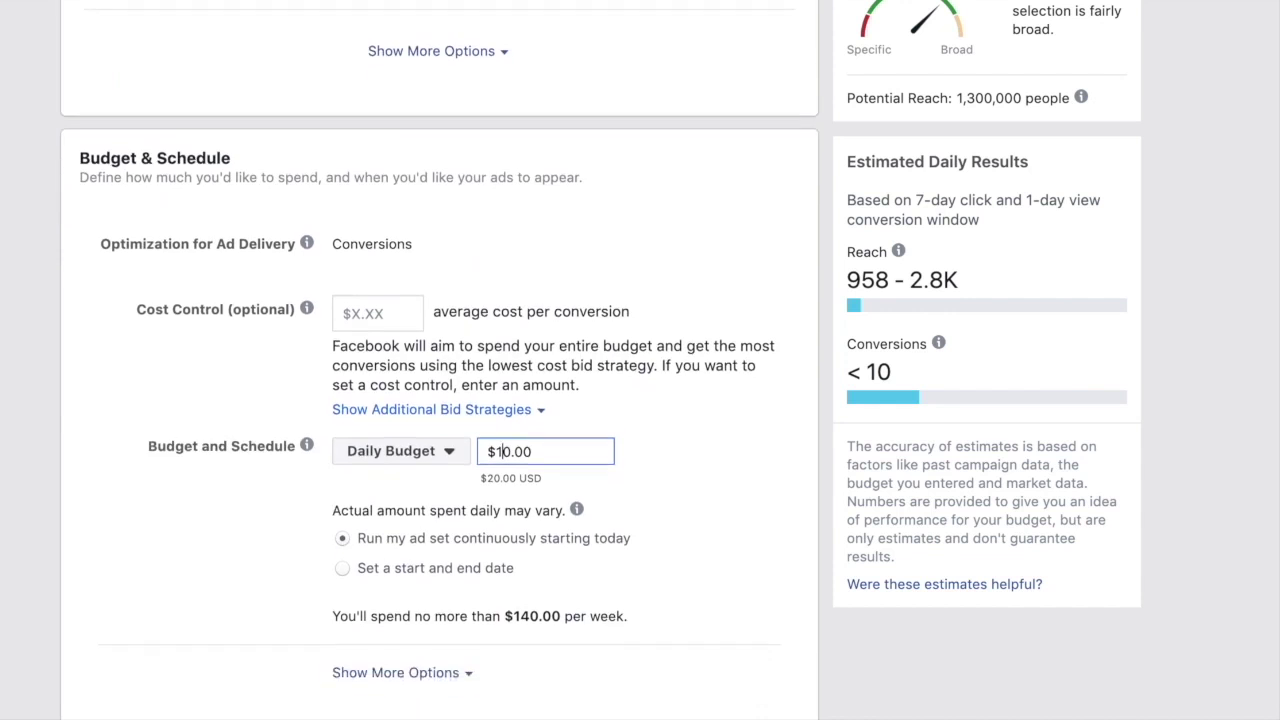
scroll(440, 360, "down", 2)
Exclude the In-Stream, Search and In-Article placements from the ad set
scroll(440, 360, "up", 10)
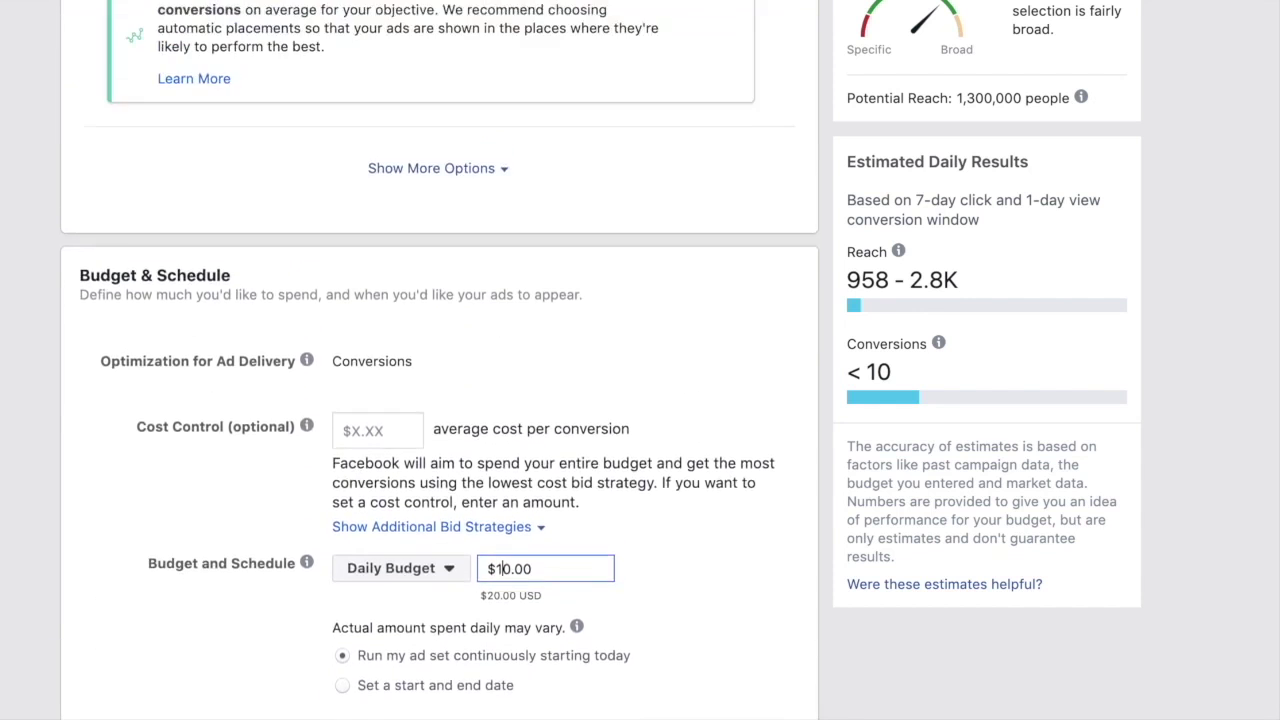
scroll(440, 360, "up", 8)
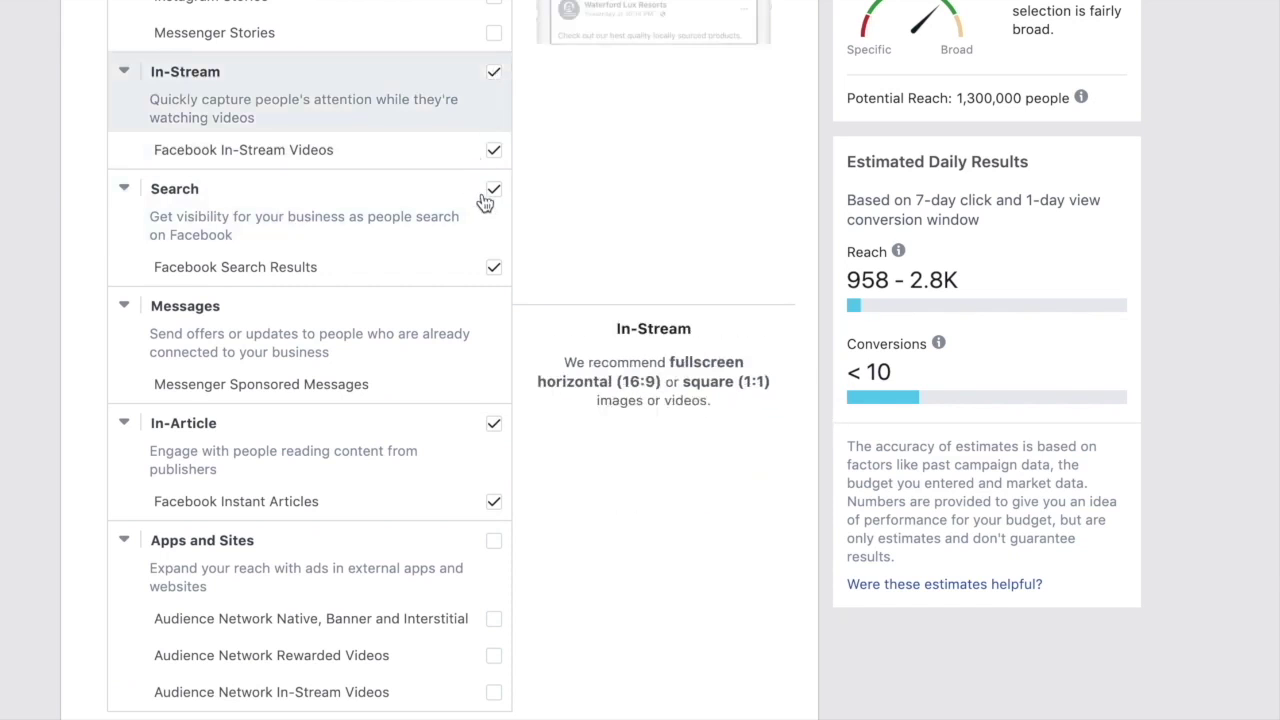
left_click(494, 427)
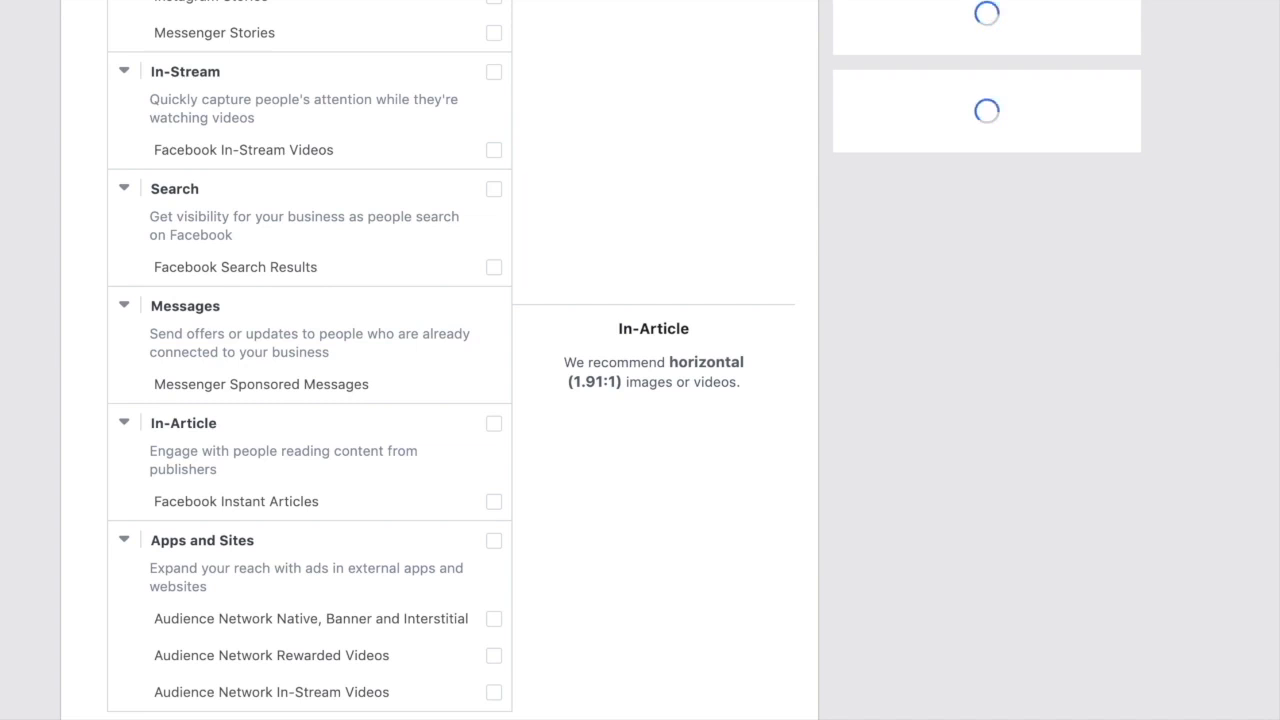
Choose the active Lead event as the conversion event for the website pixel
scroll(440, 360, "up", 8)
scroll(440, 360, "up", 15)
left_click(392, 138)
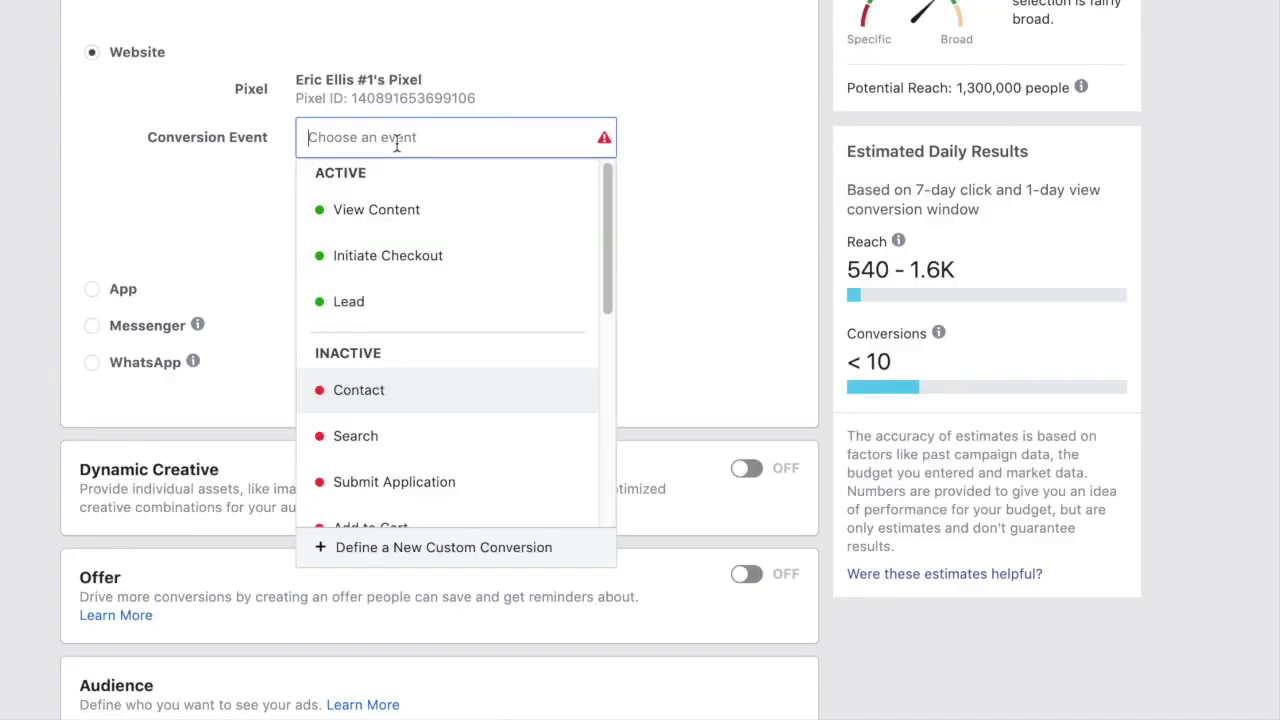
mouse_move(356, 317)
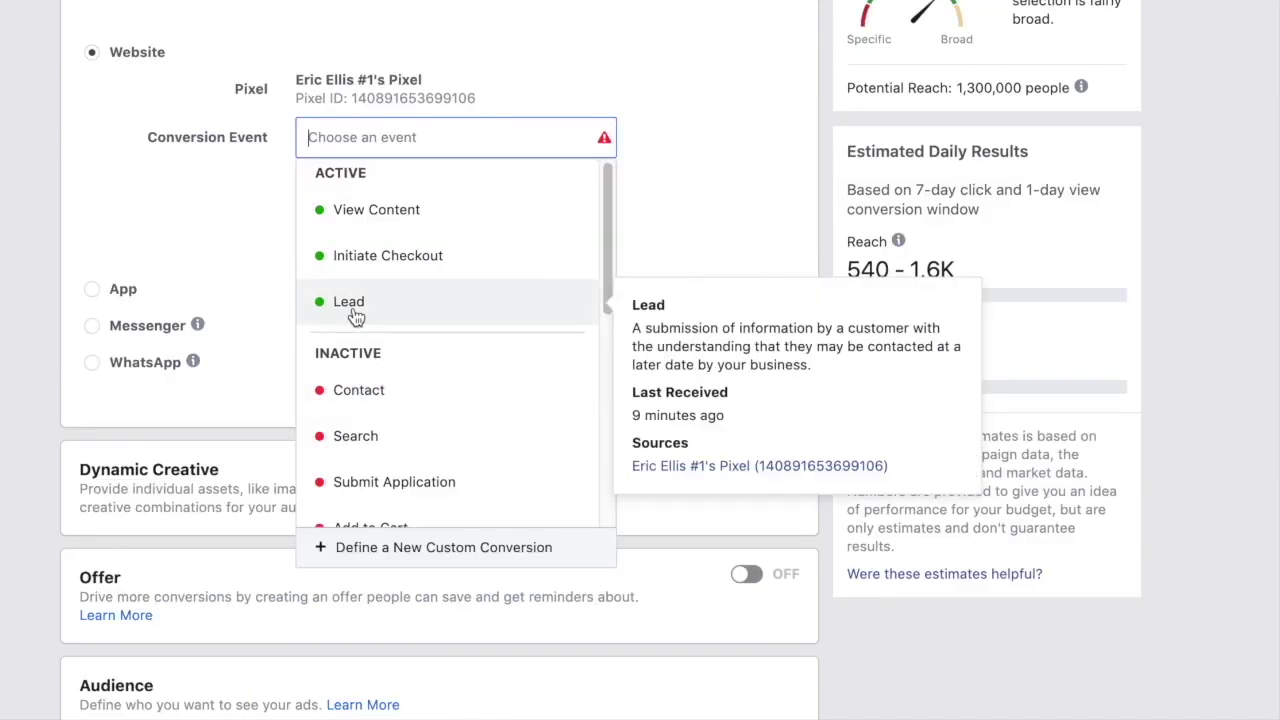
left_click(356, 317)
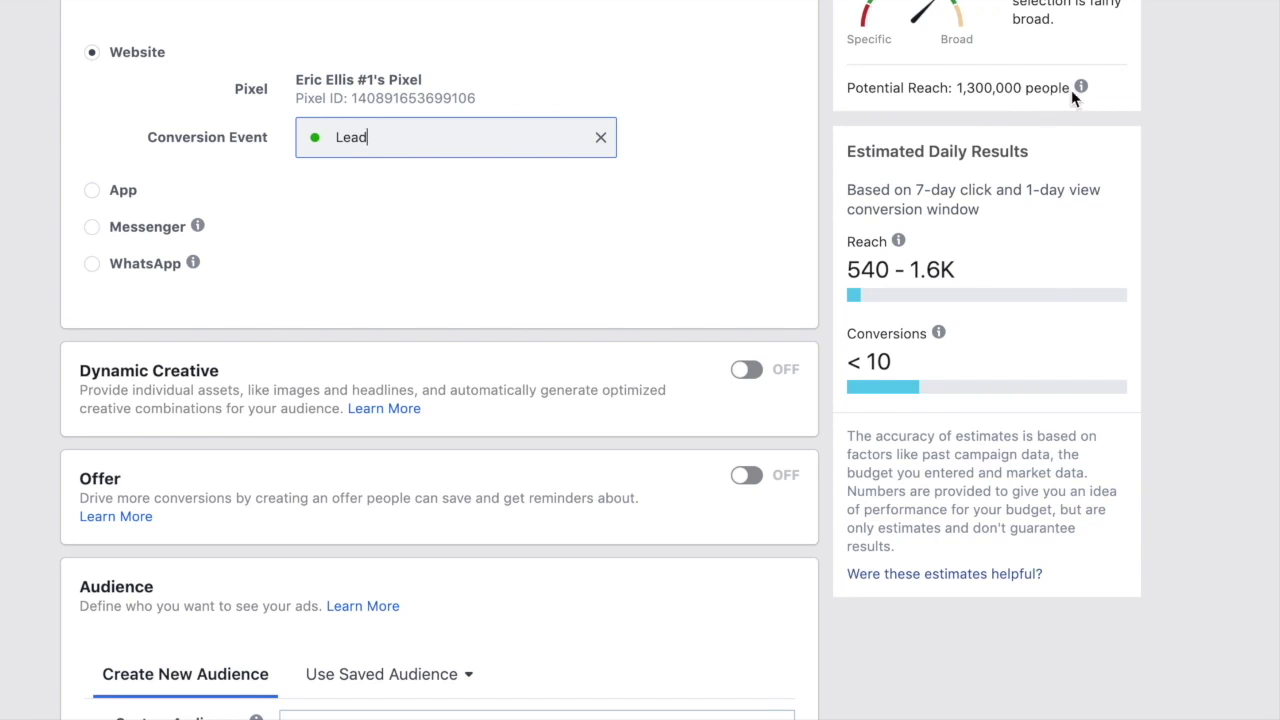
Name the ad set "US - 18+ - Think & Grow Rich - MW"
scroll(600, 360, "up", 1)
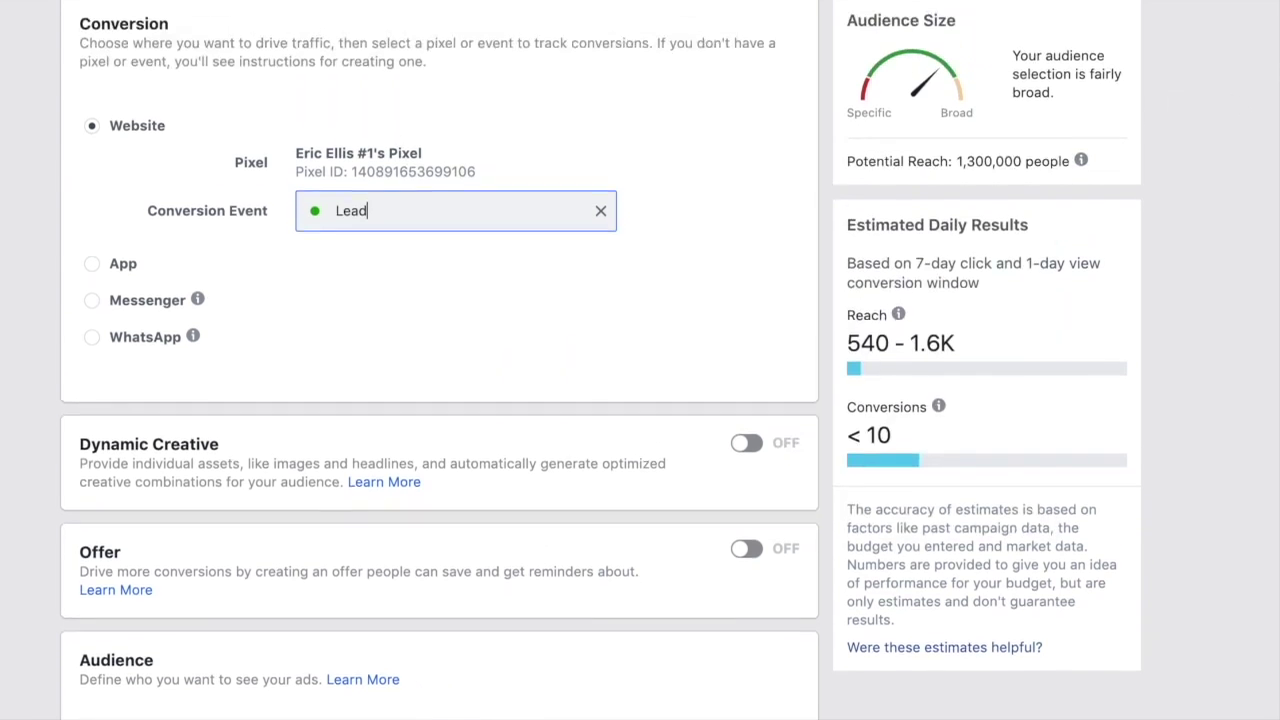
scroll(198, 6, "up", 1)
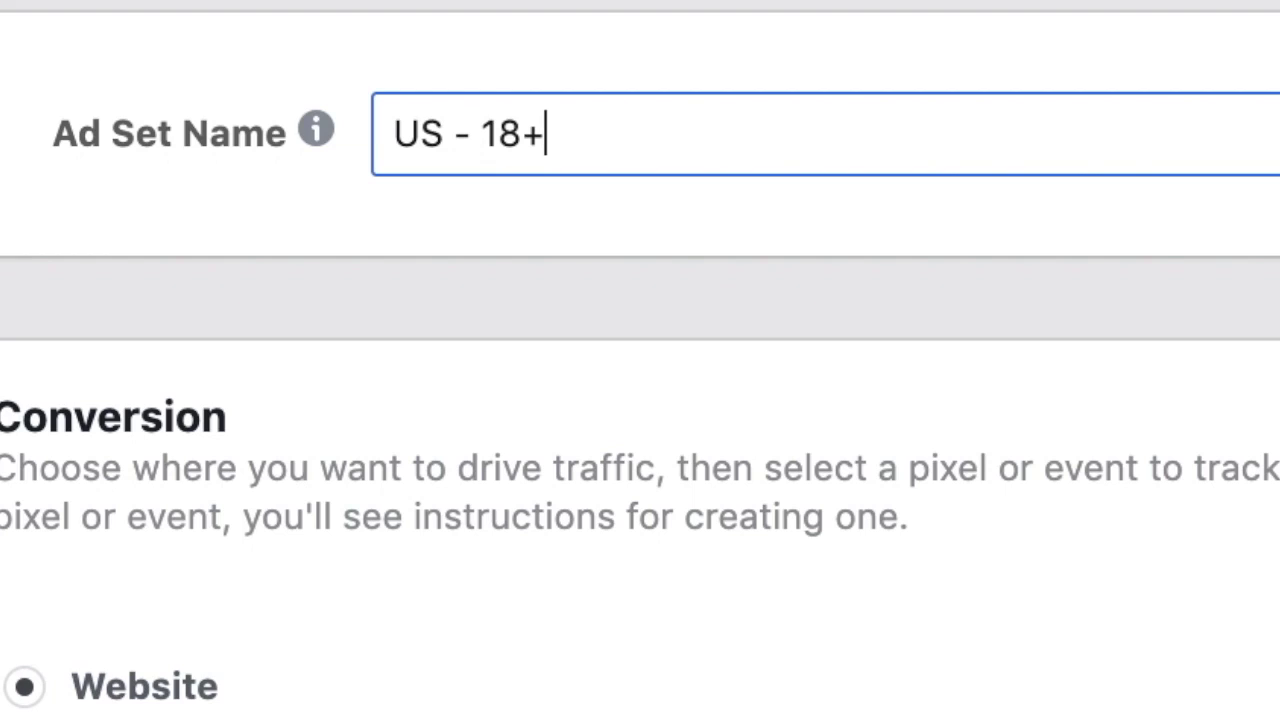
type("- 18+ -Thi")
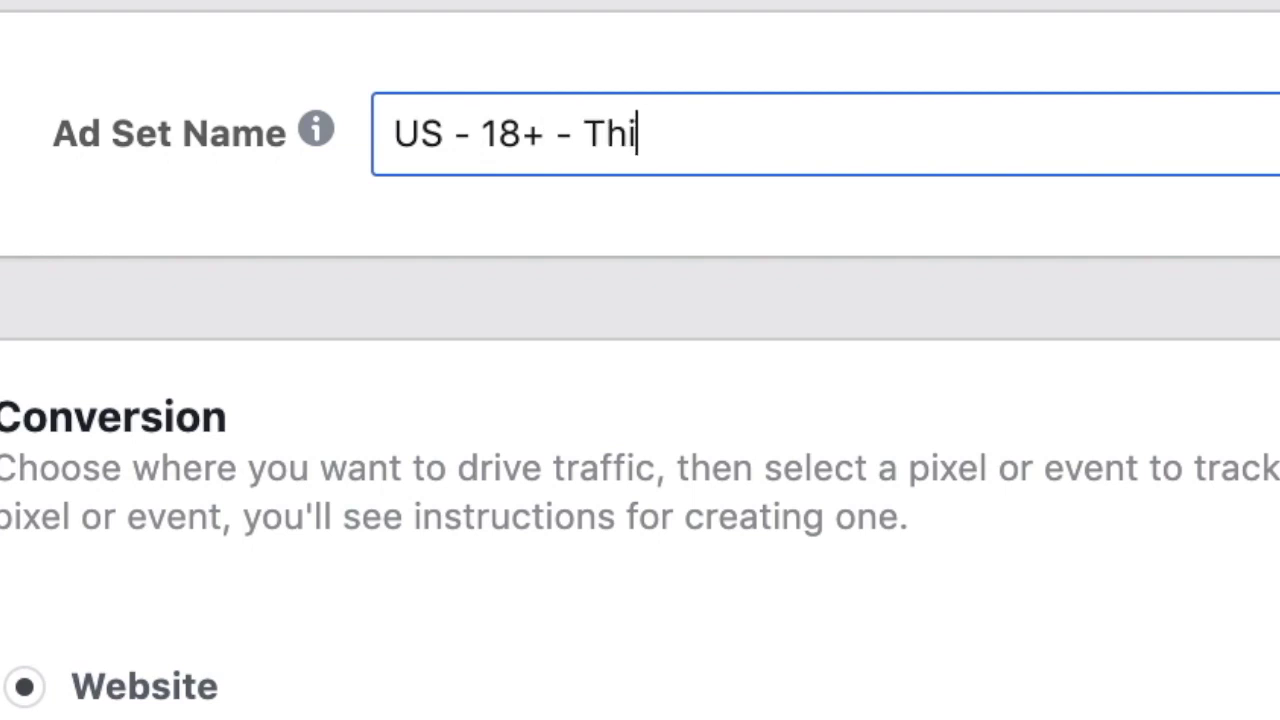
type("nk & ")
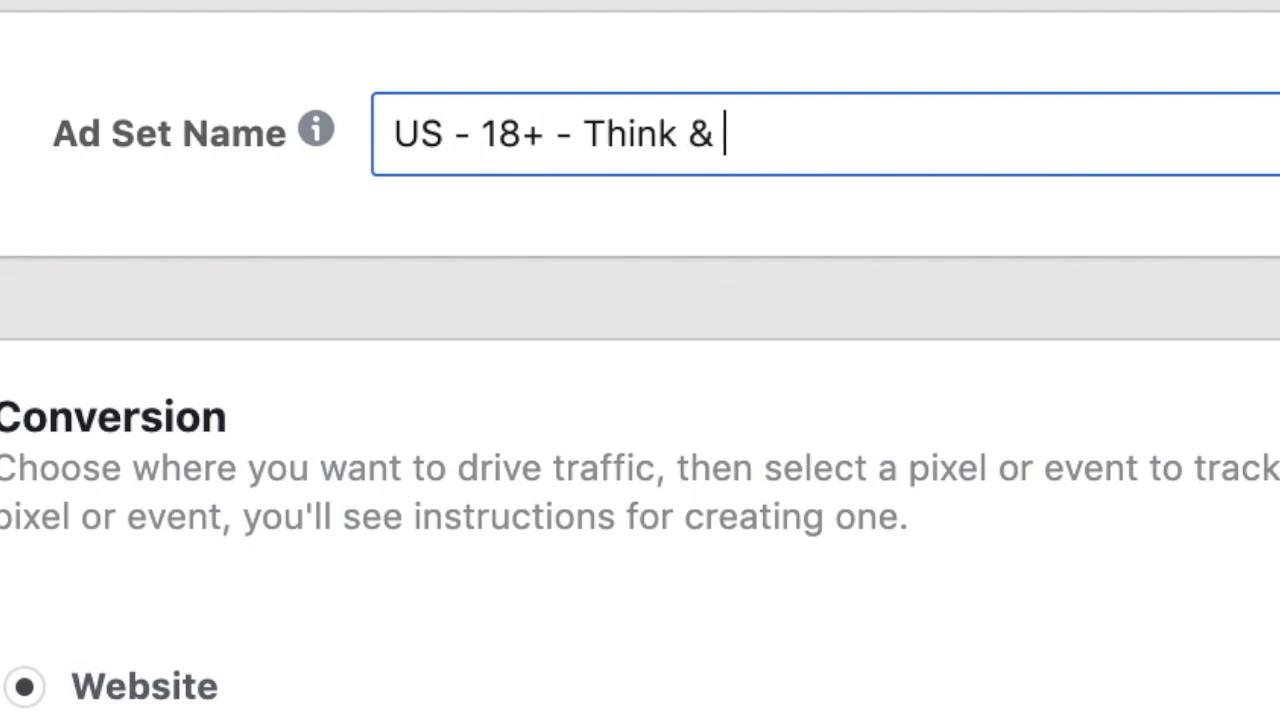
type("Grow Rich")
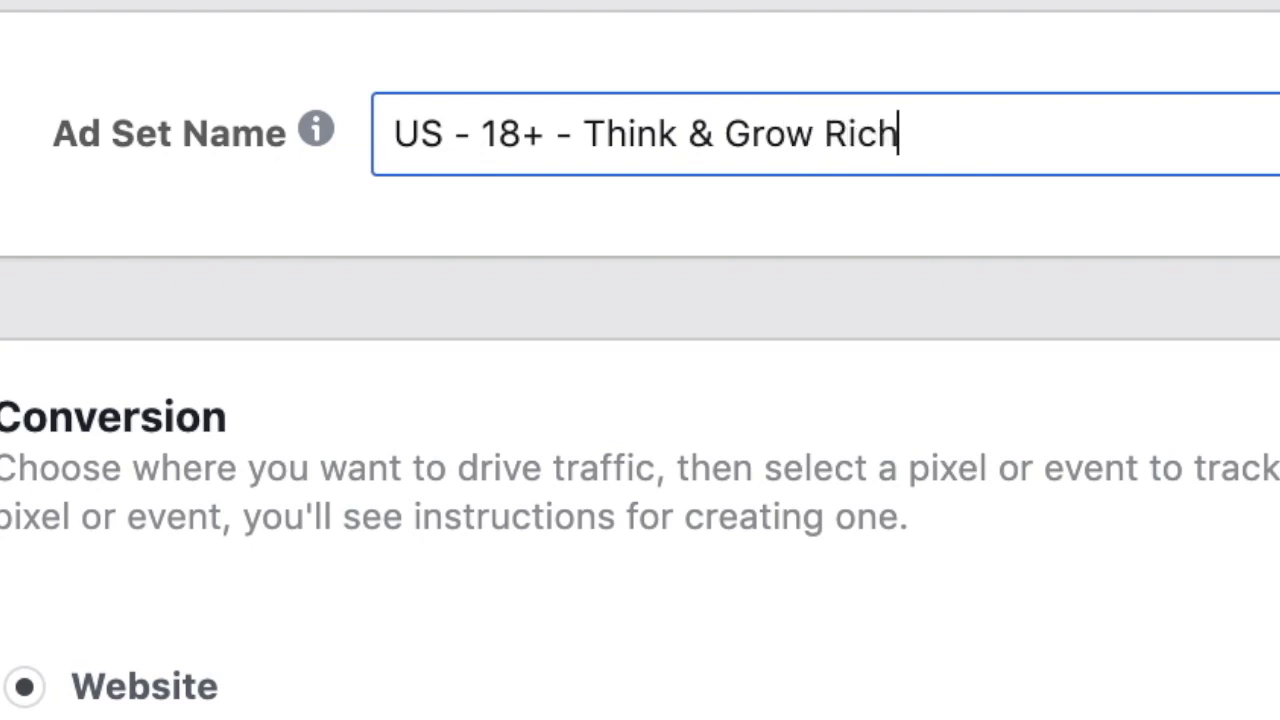
type(" - MW")
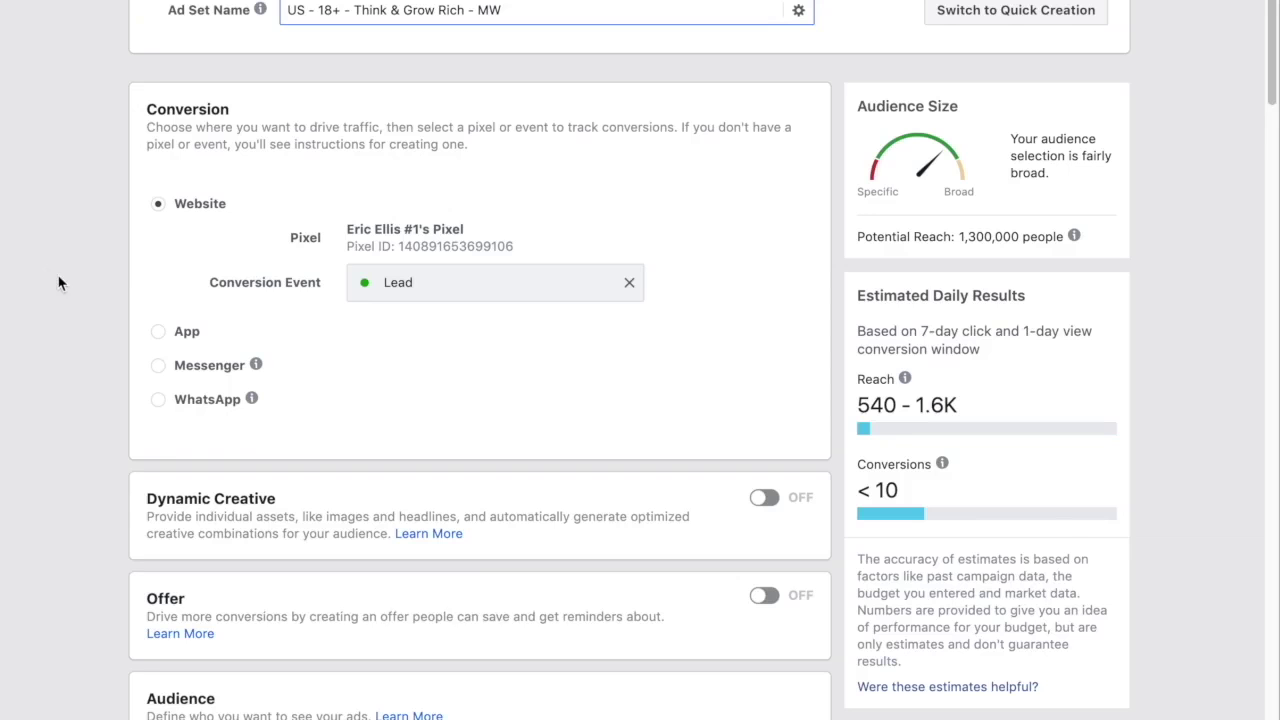
Set the audience's maximum age to 60
scroll(134, 291, "down", 8)
scroll(155, 297, "down", 7)
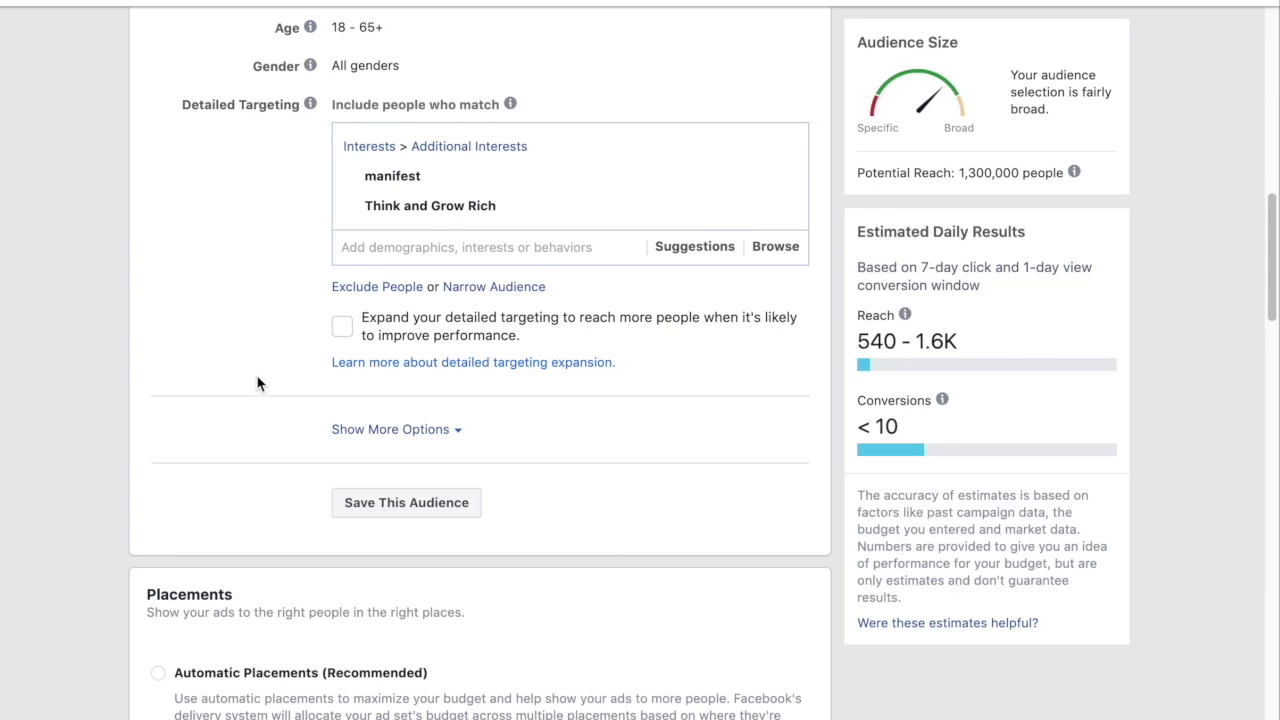
scroll(259, 386, "down", 1)
scroll(334, 137, "up", 2)
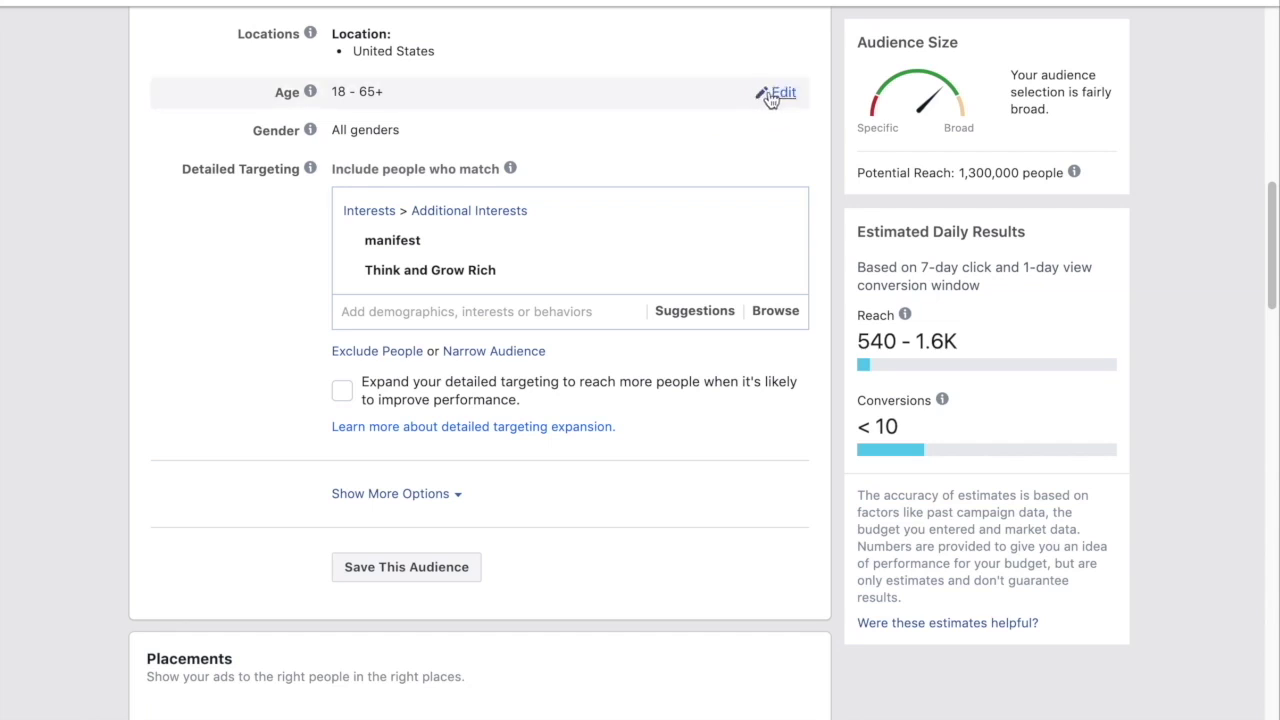
left_click(714, 116)
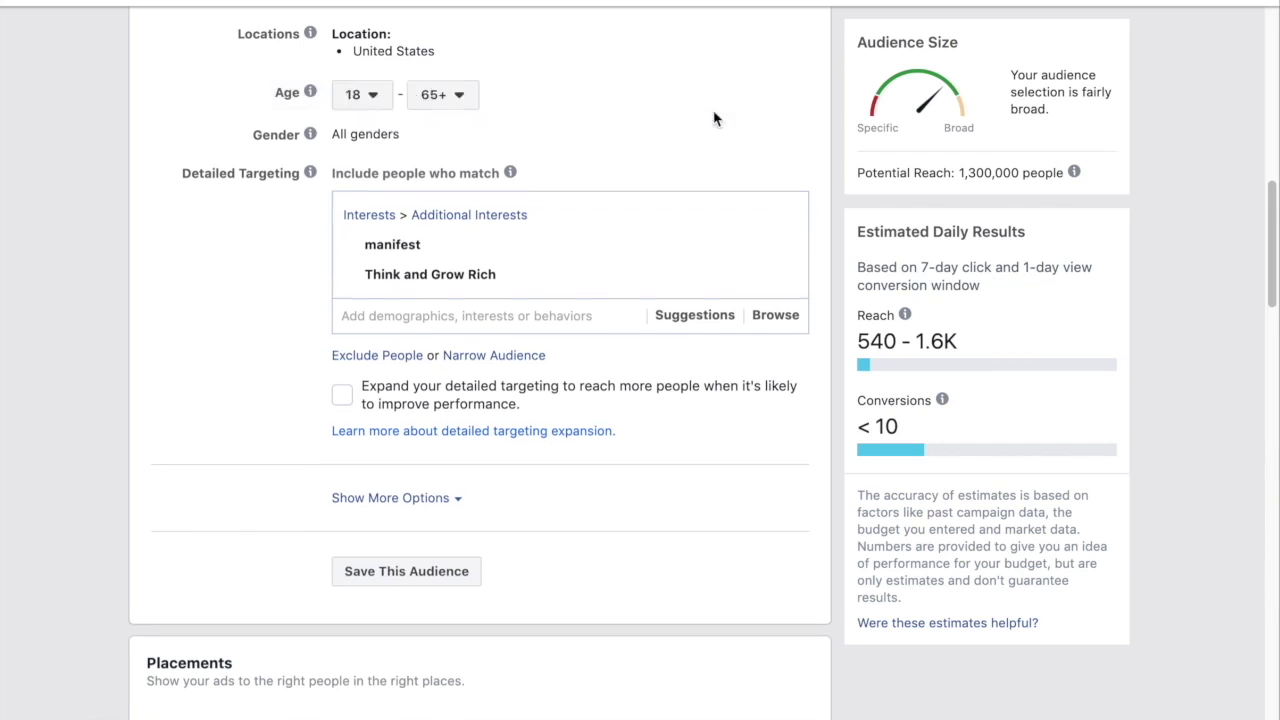
left_click(448, 100)
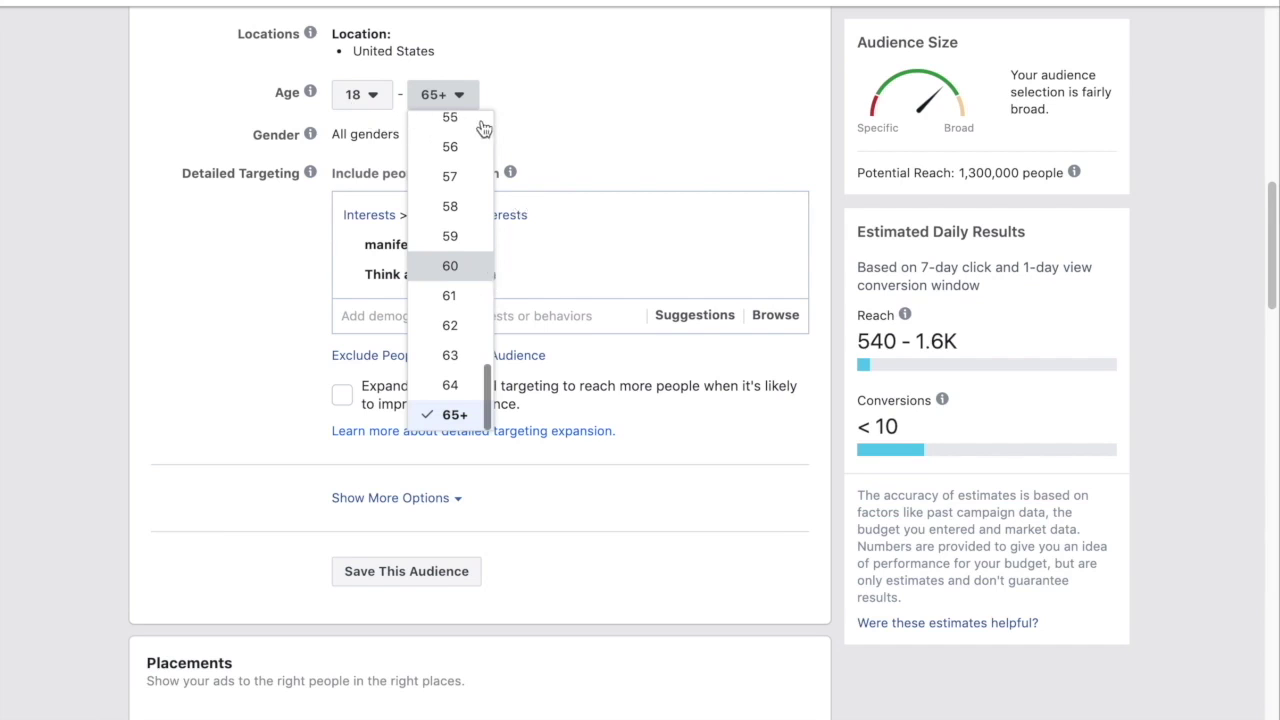
key("Return")
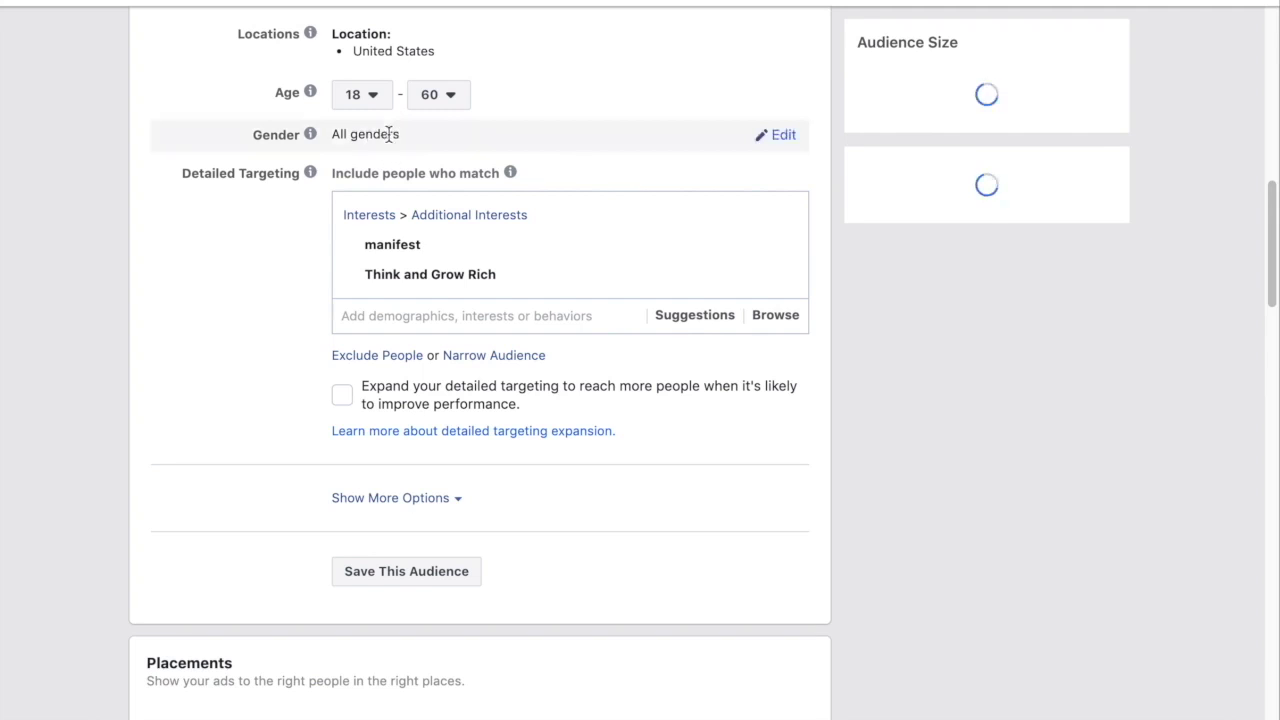
Try limiting the audience's gender to Men and switch it back to All
left_click(780, 135)
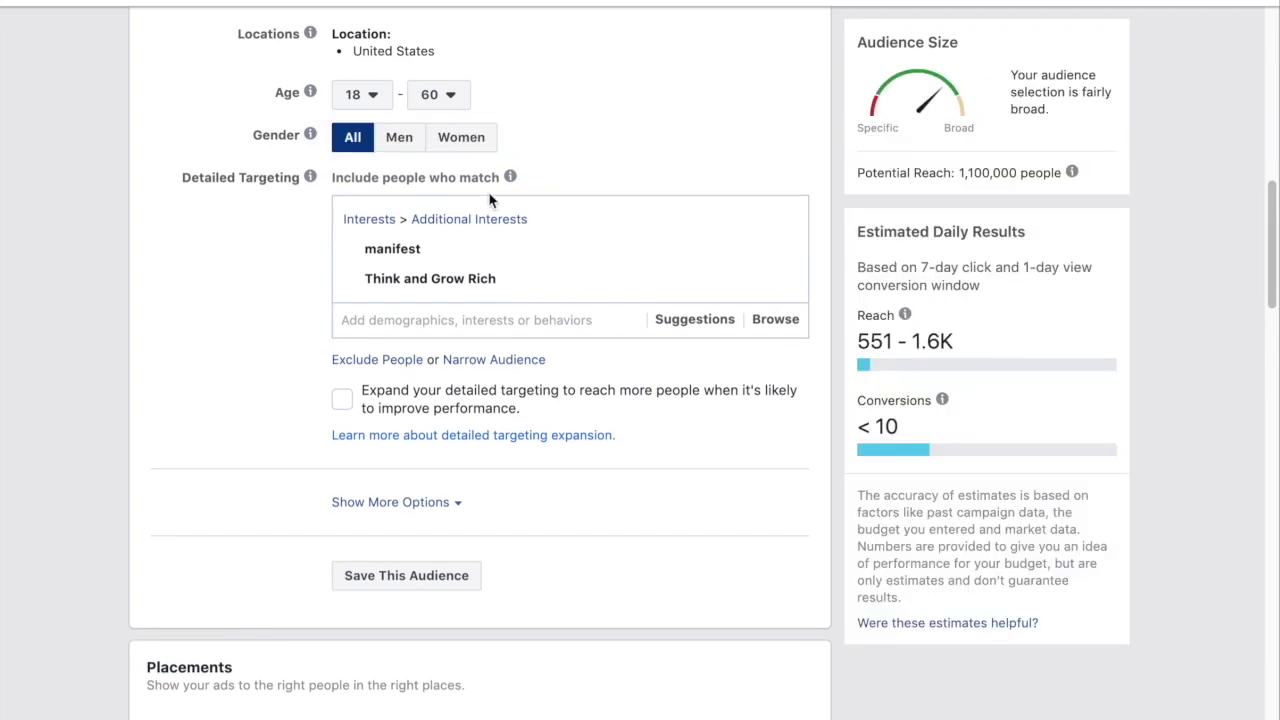
left_click(408, 148)
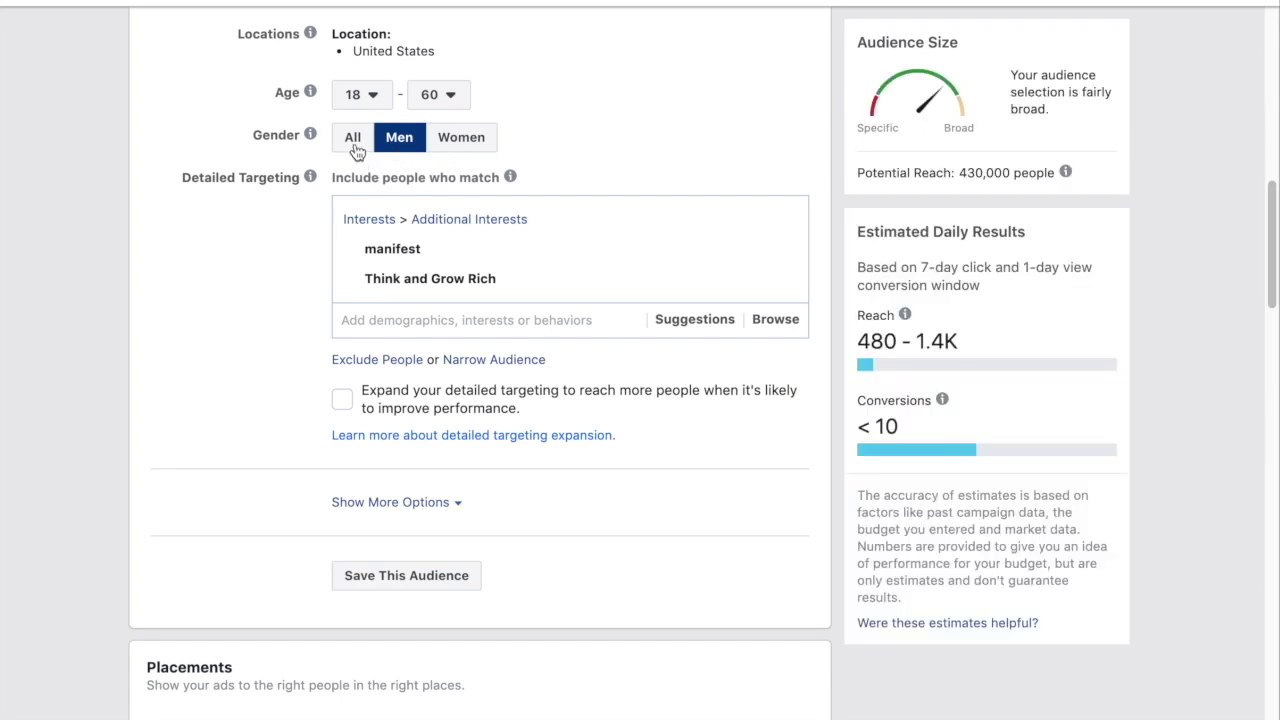
left_click(353, 138)
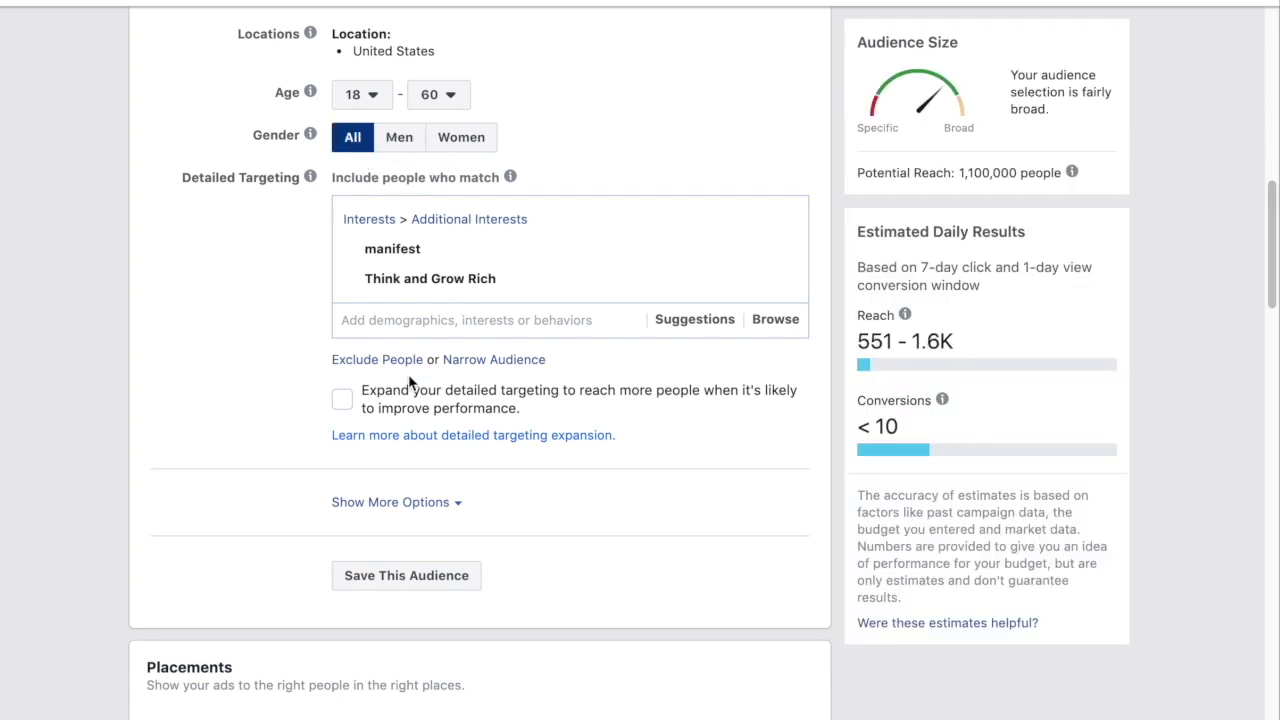
Review the ad set's placements, daily budget, interest targeting, audience size and conversion event
scroll(200, 437, "down", 5)
scroll(213, 414, "down", 5)
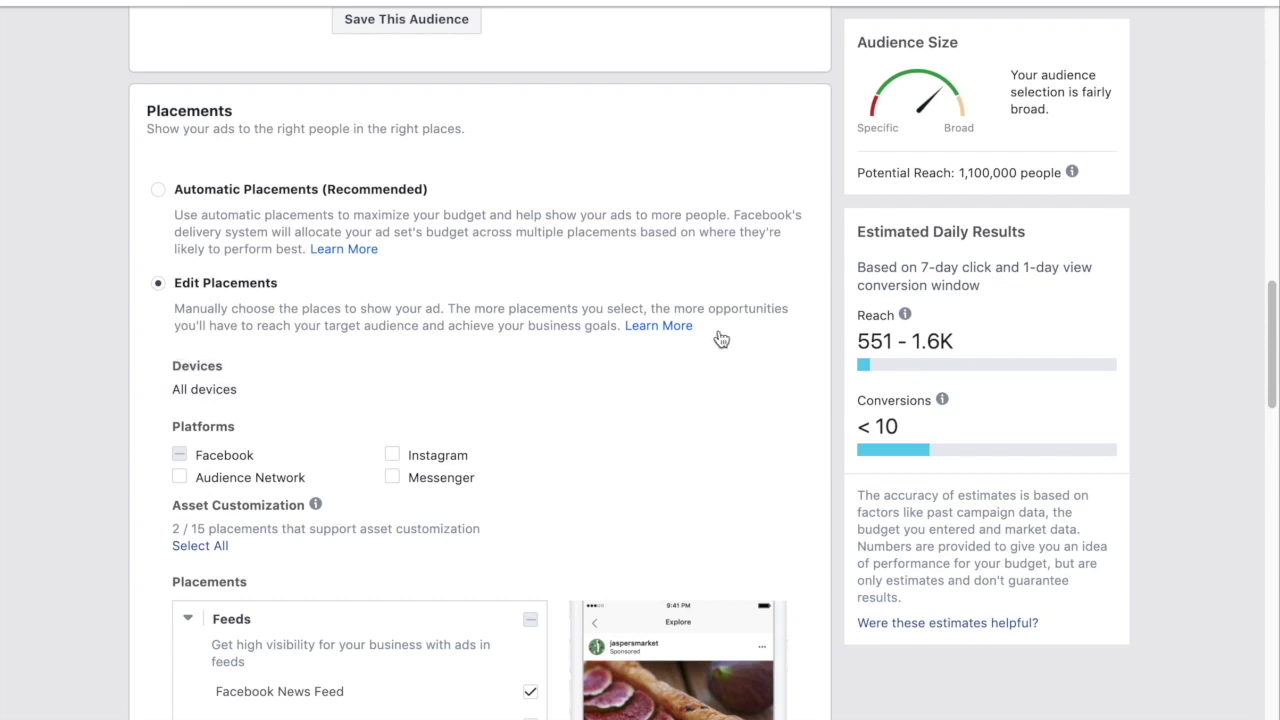
scroll(735, 350, "down", 10)
scroll(742, 362, "down", 5)
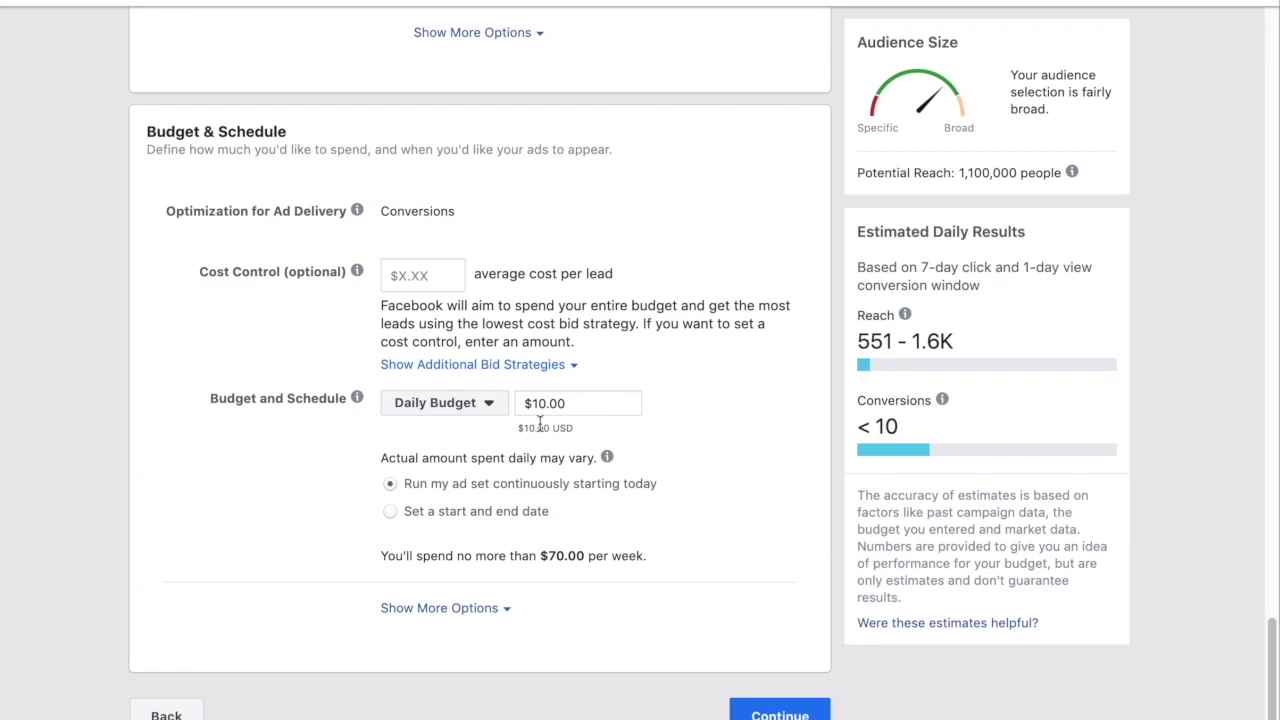
scroll(580, 380, "up", 9)
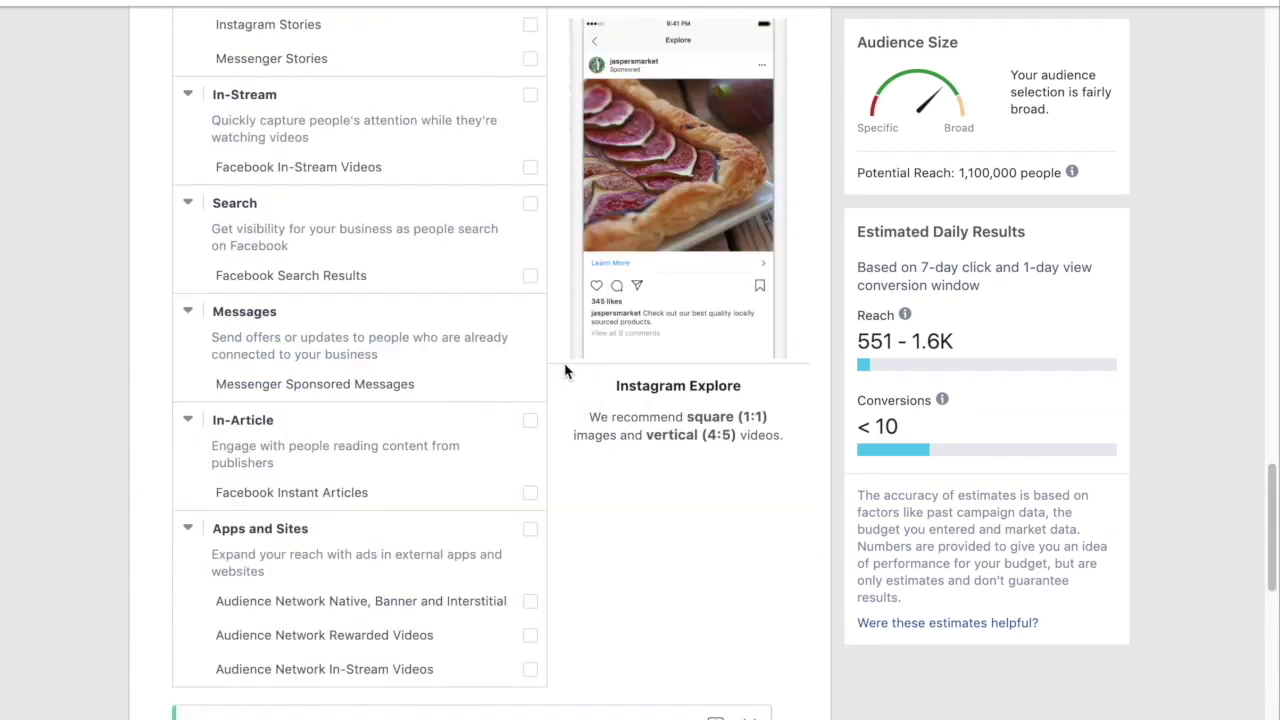
scroll(155, 345, "up", 10)
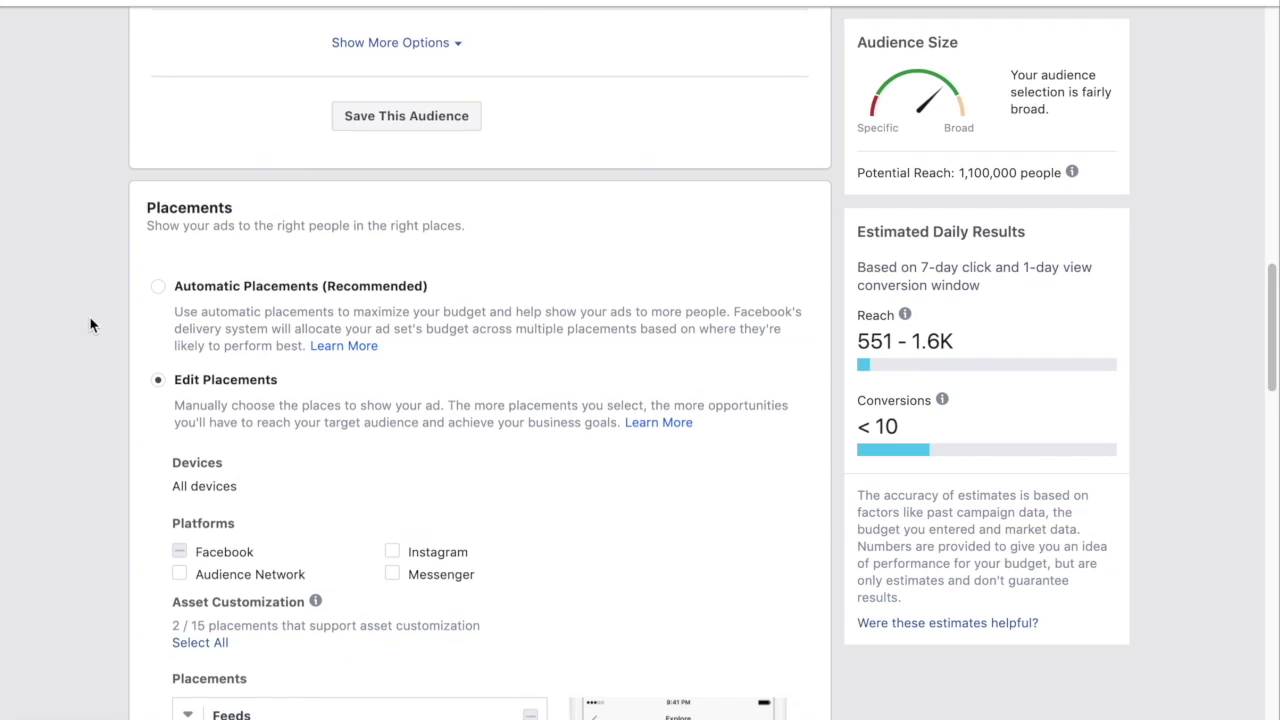
scroll(110, 322, "up", 3)
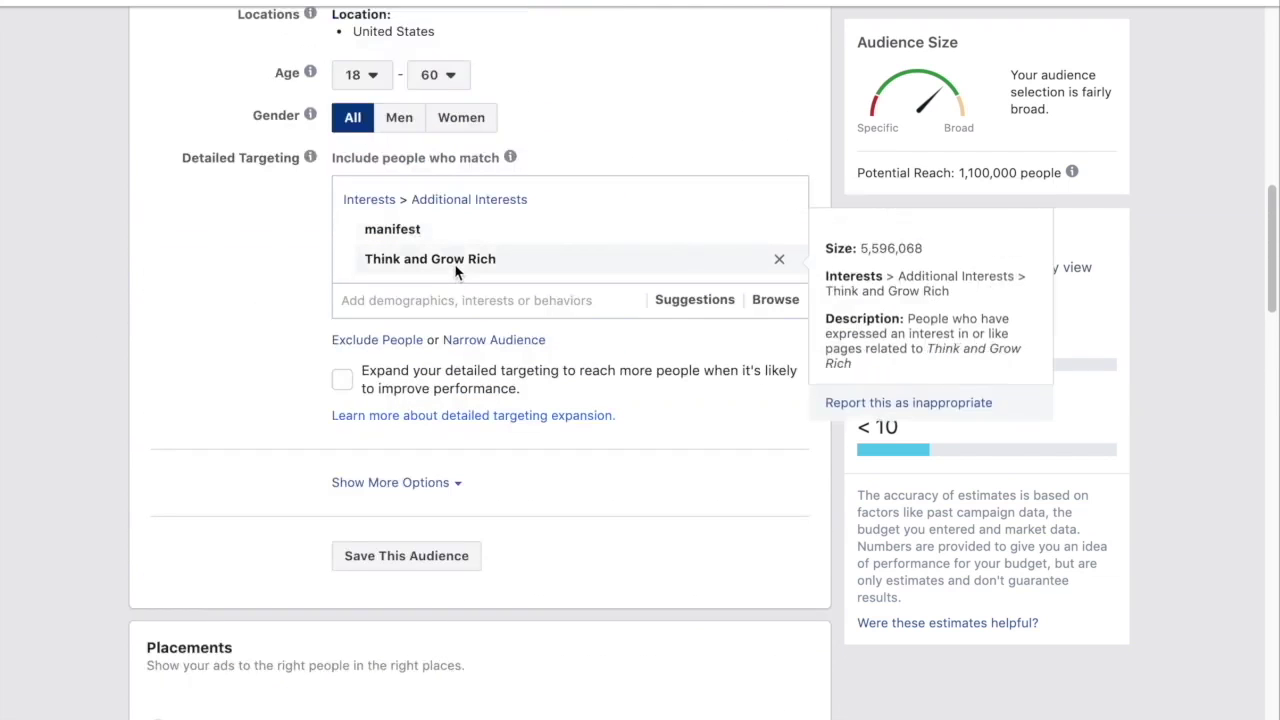
scroll(209, 377, "down", 1)
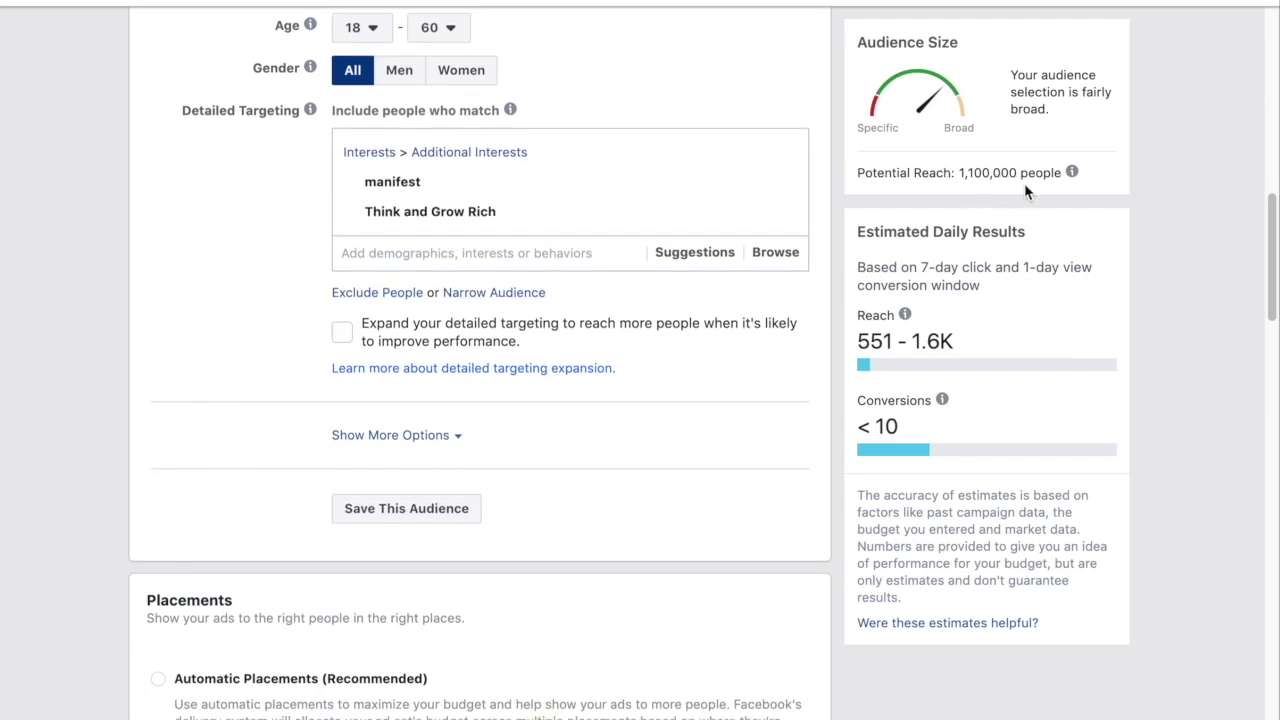
scroll(766, 360, "down", 1)
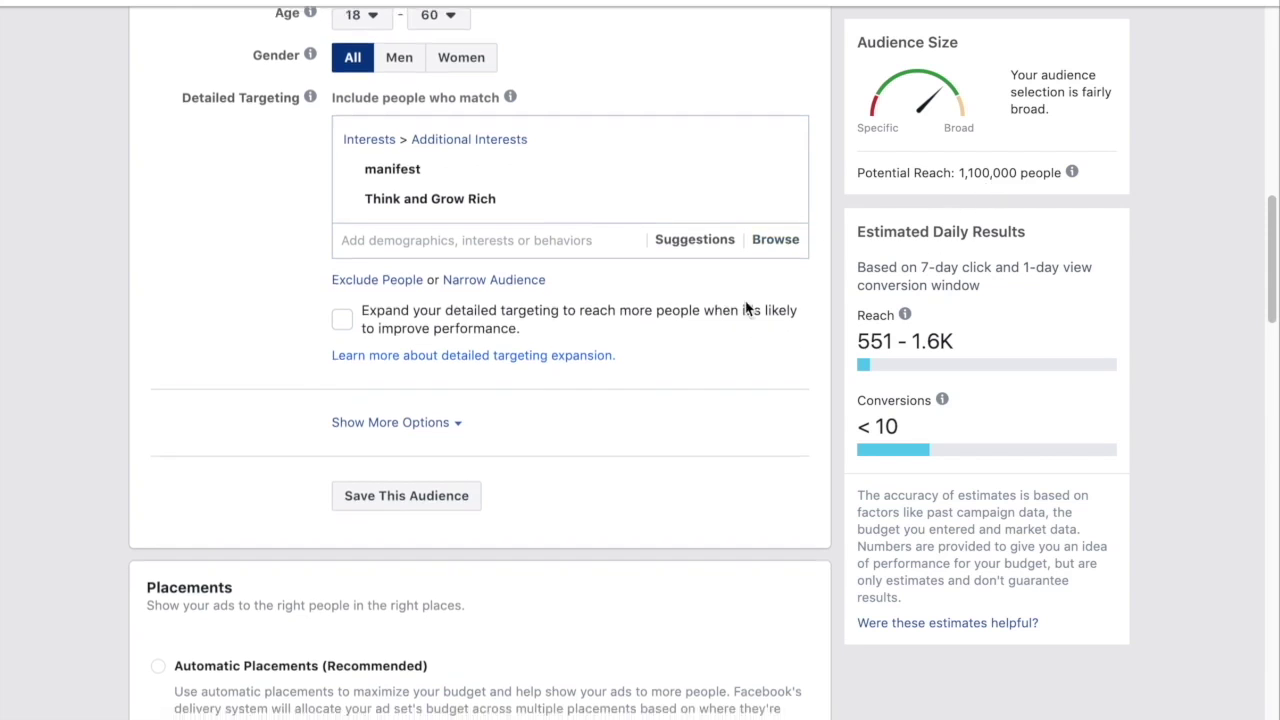
scroll(750, 308, "up", 3)
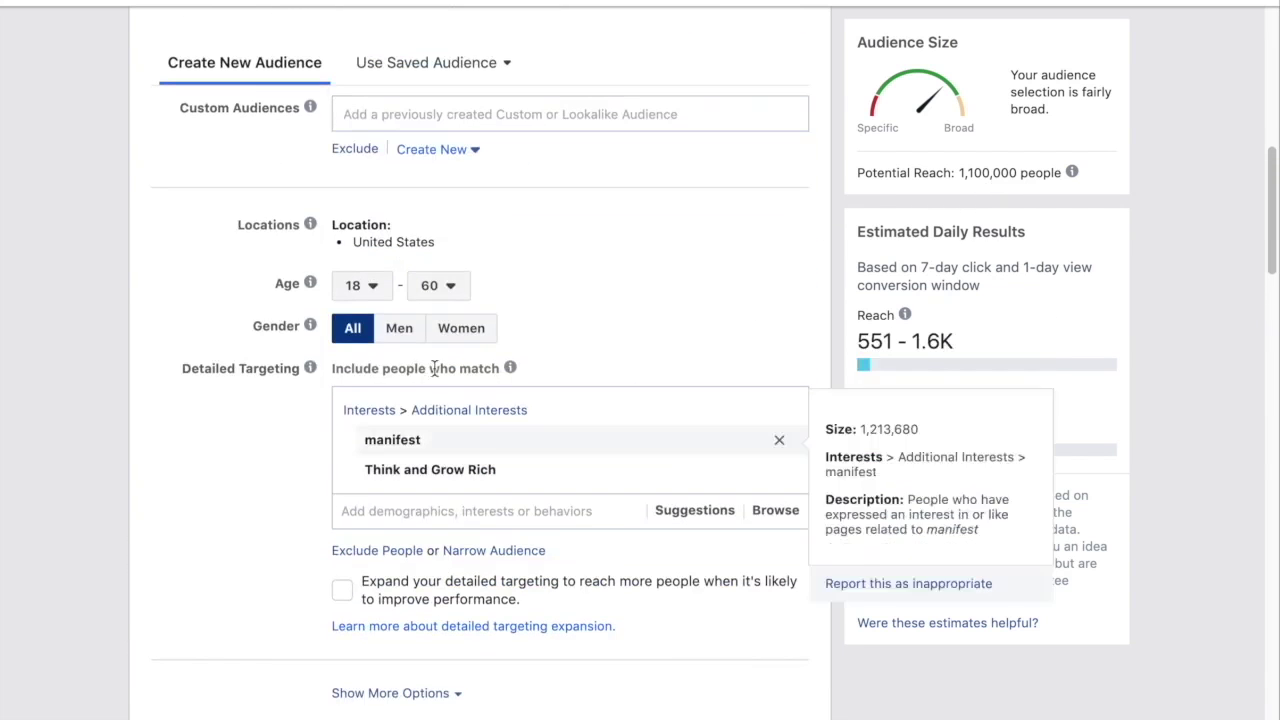
scroll(450, 320, "up", 8)
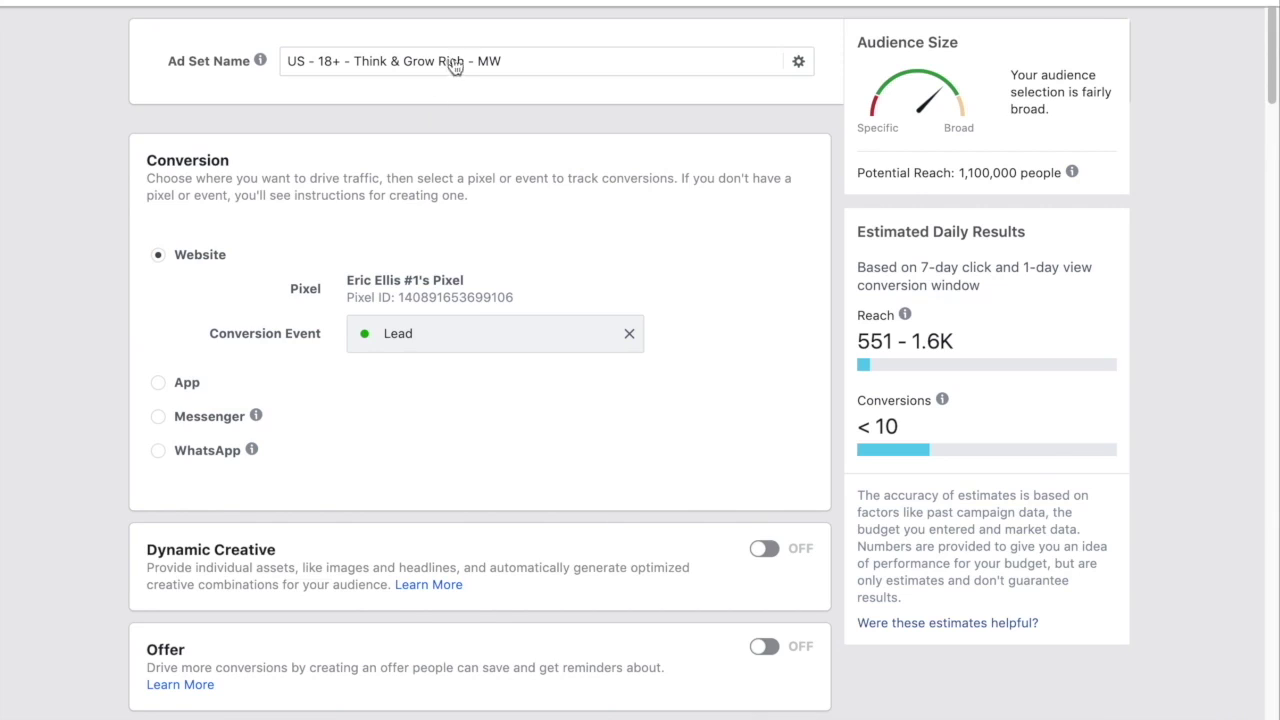
Change the ad set name to "US - 18-60 - Think & Grow Rich - MW"
scroll(463, 65, "down", 1)
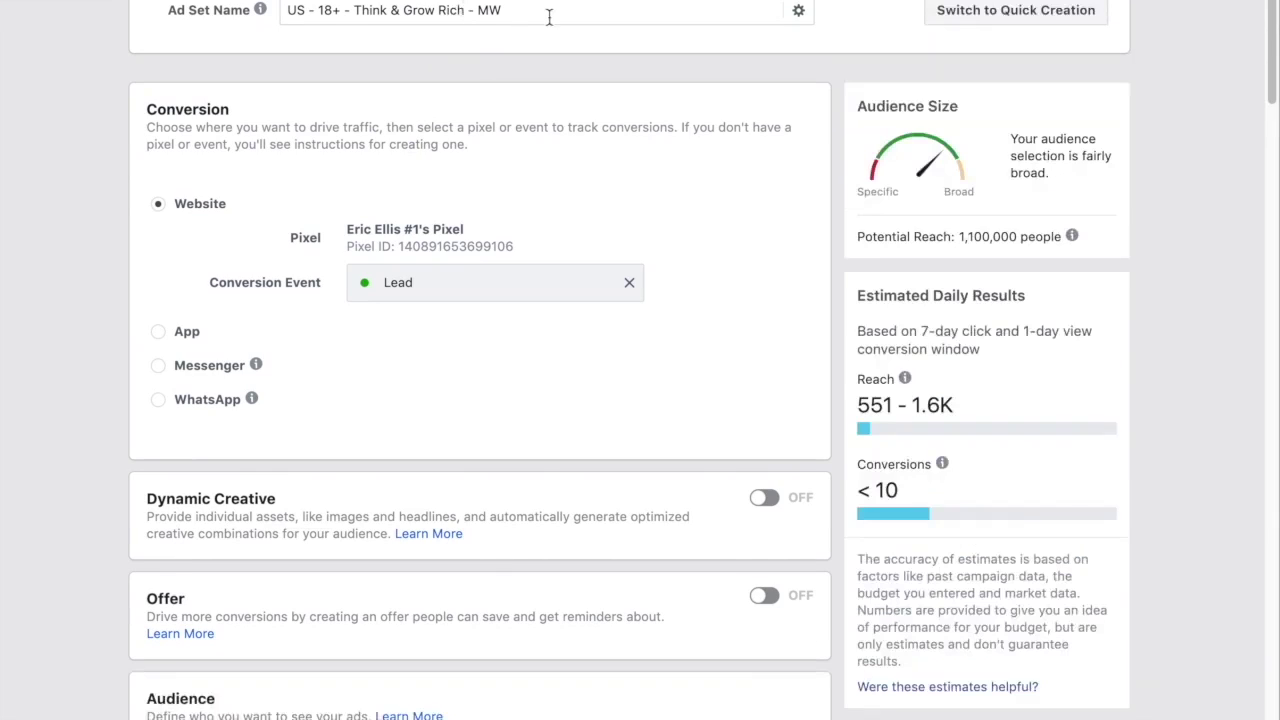
left_click(463, 10)
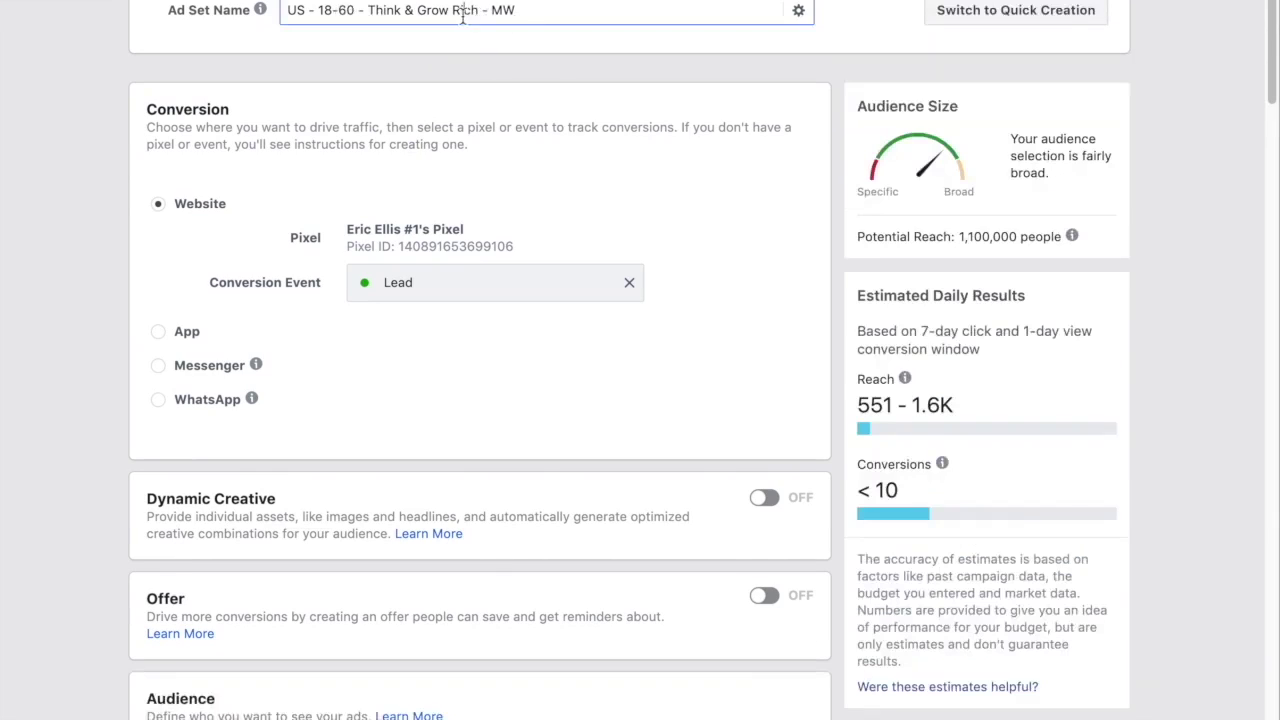
type("- Manifest")
Check the ad set's placements and daily budget, and continue to the ad creation stage
scroll(710, 158, "down", 5)
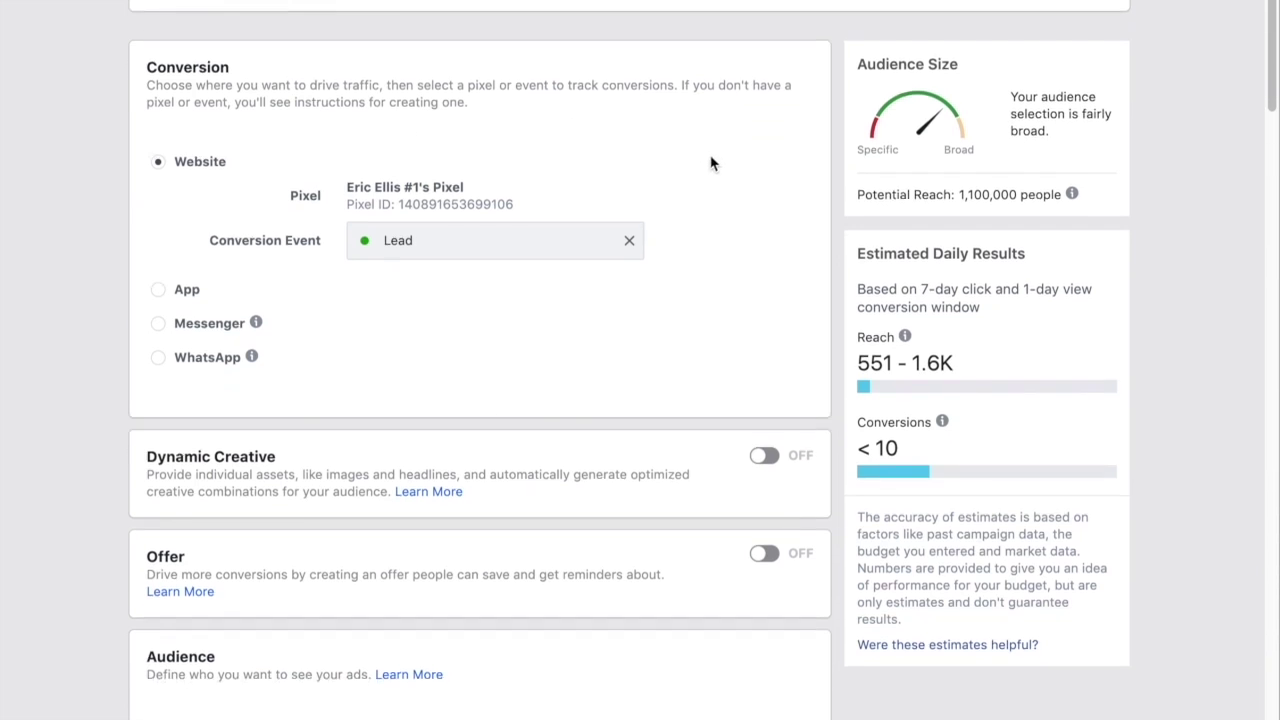
scroll(842, 230, "down", 5)
scroll(857, 255, "down", 15)
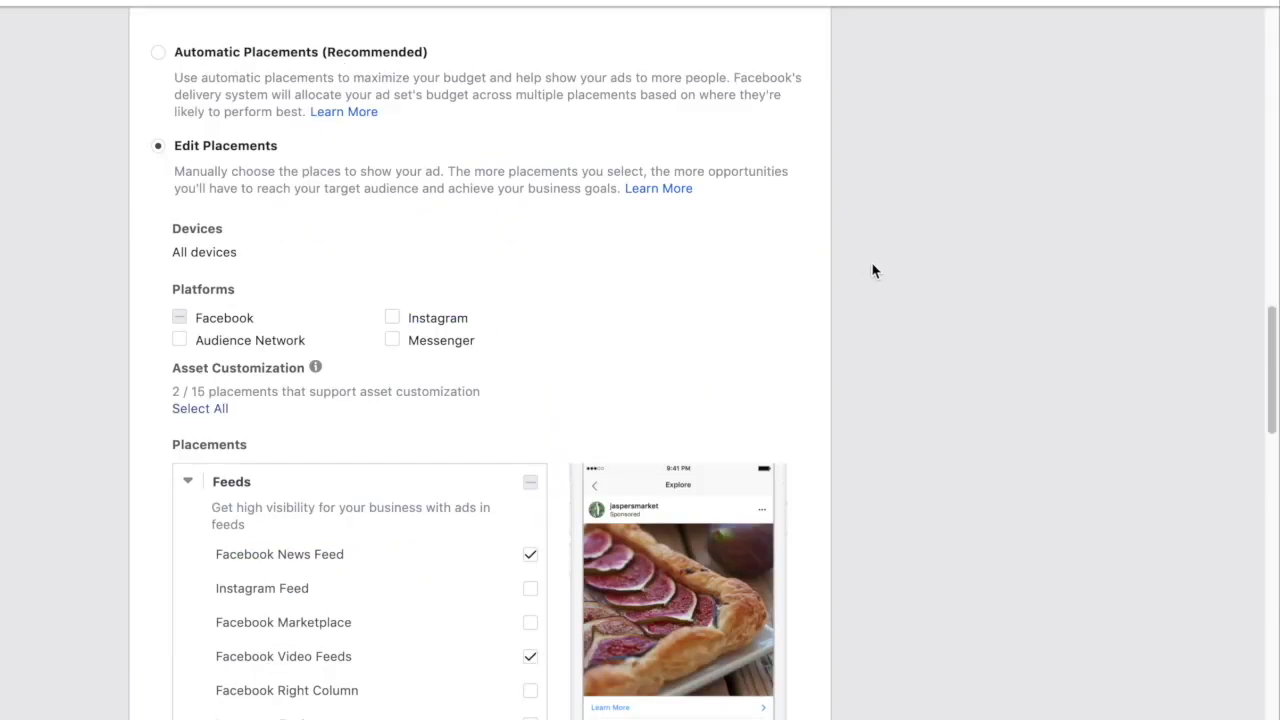
scroll(872, 271, "down", 15)
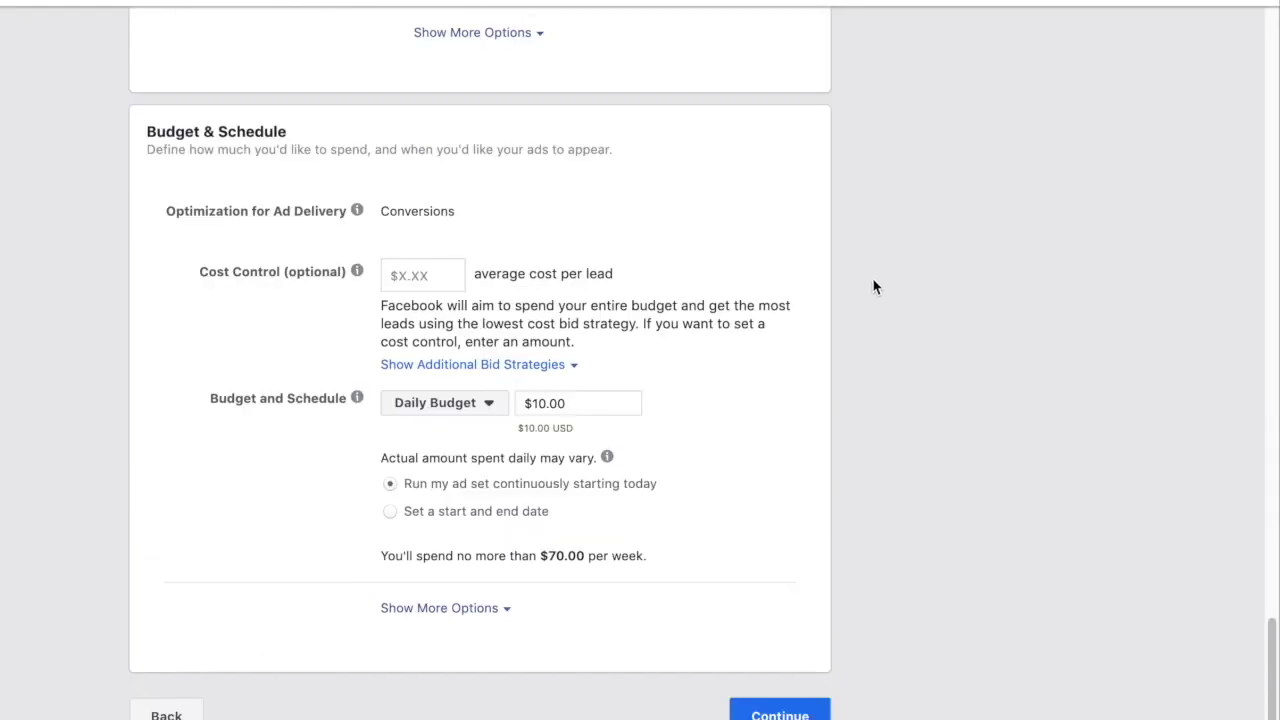
left_click(803, 712)
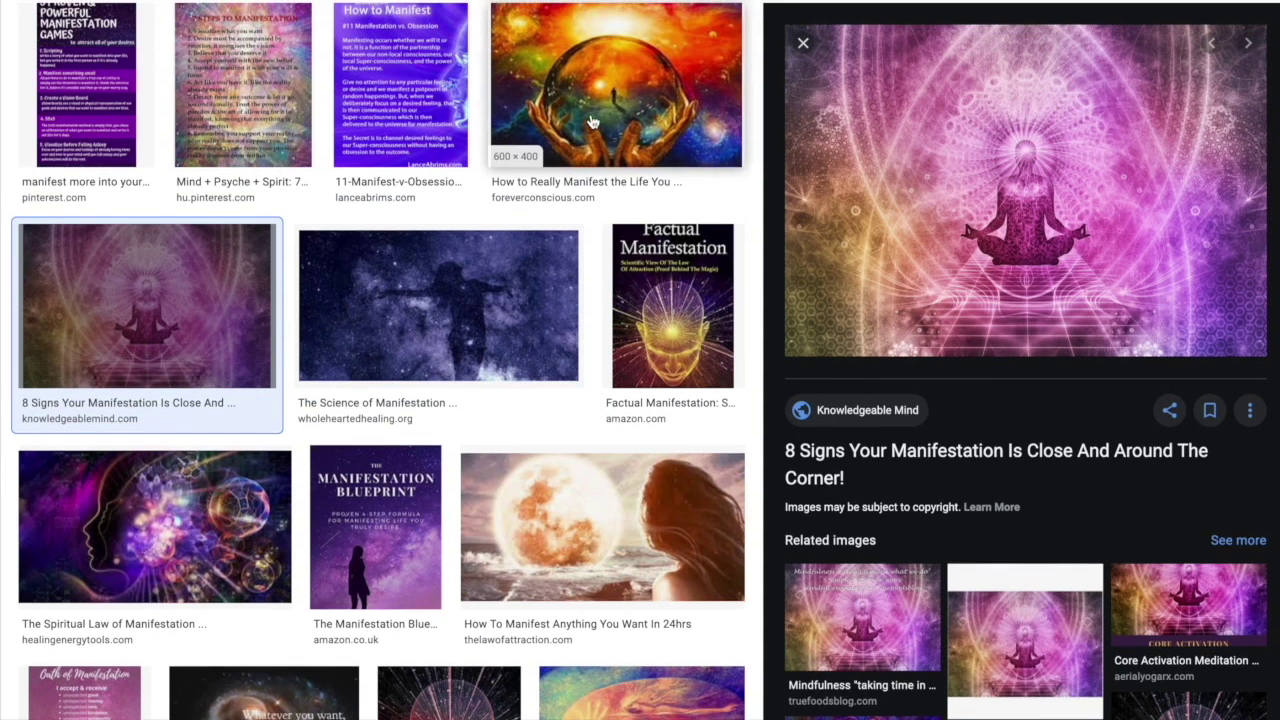
Browse the Google Images results for "manifestation" to examine pictures suitable for the ad creative
scroll(600, 110, "up", 2)
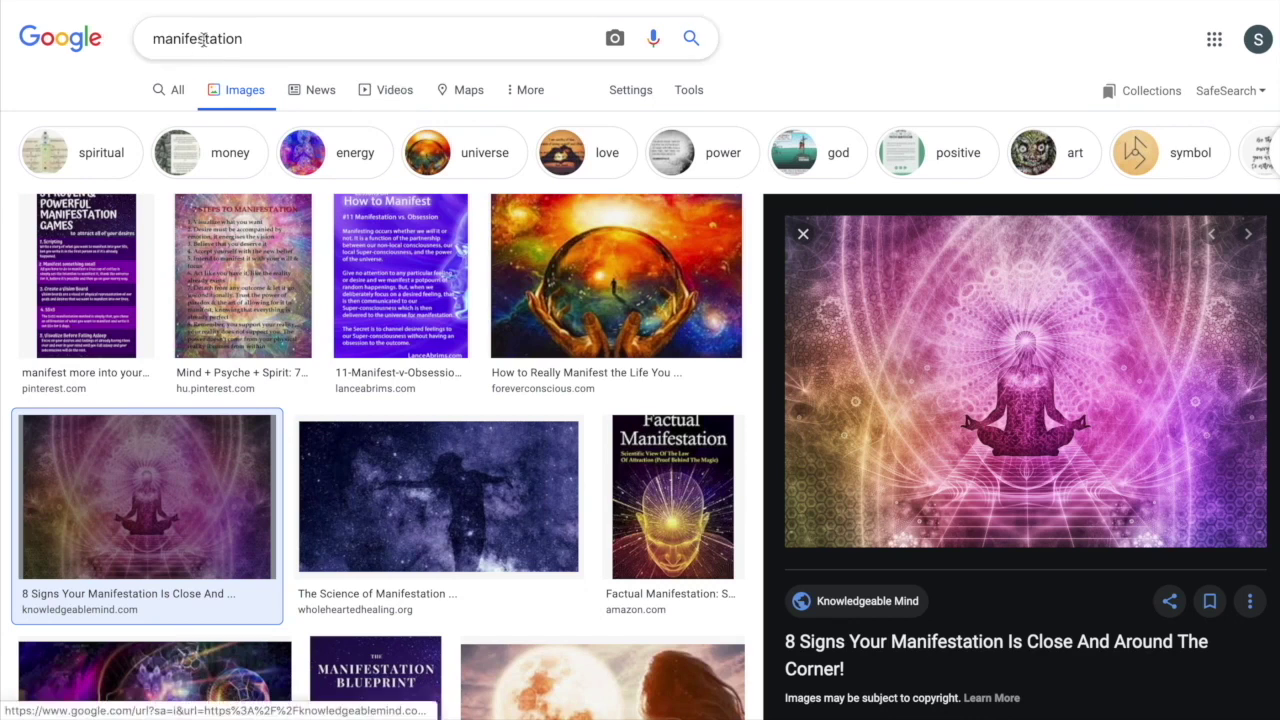
scroll(888, 264, "down", 1)
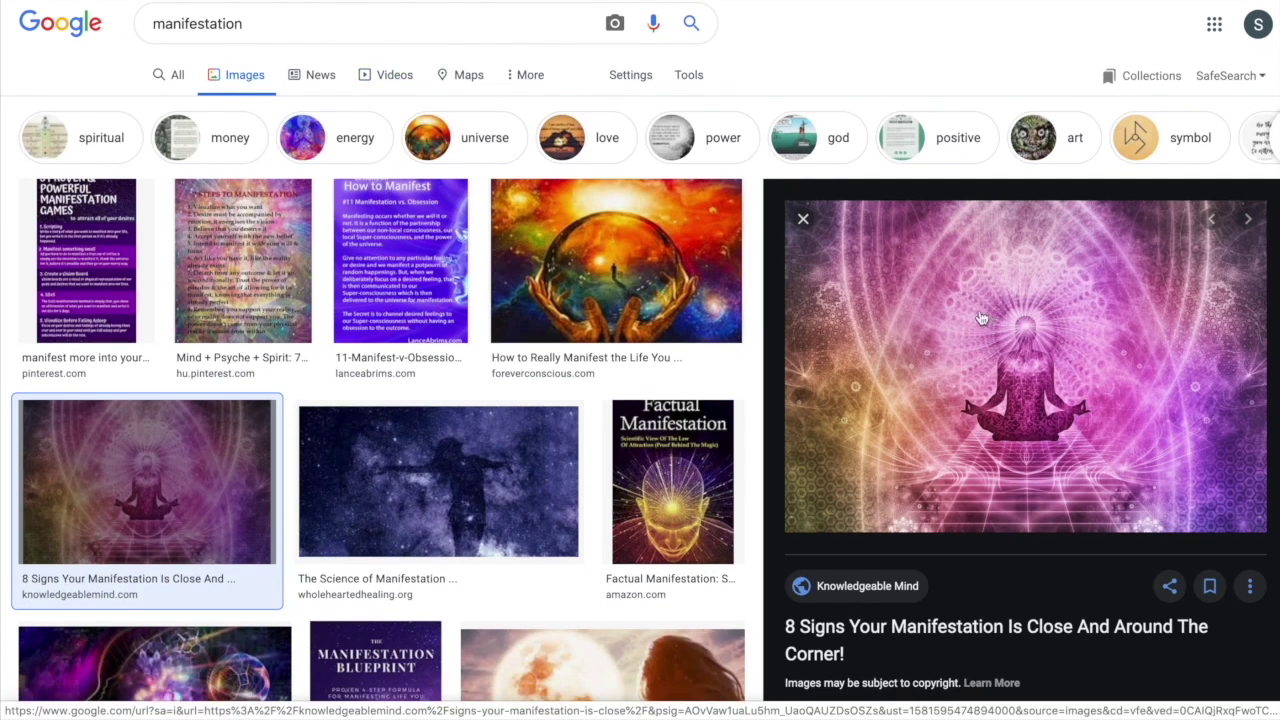
scroll(952, 304, "down", 1)
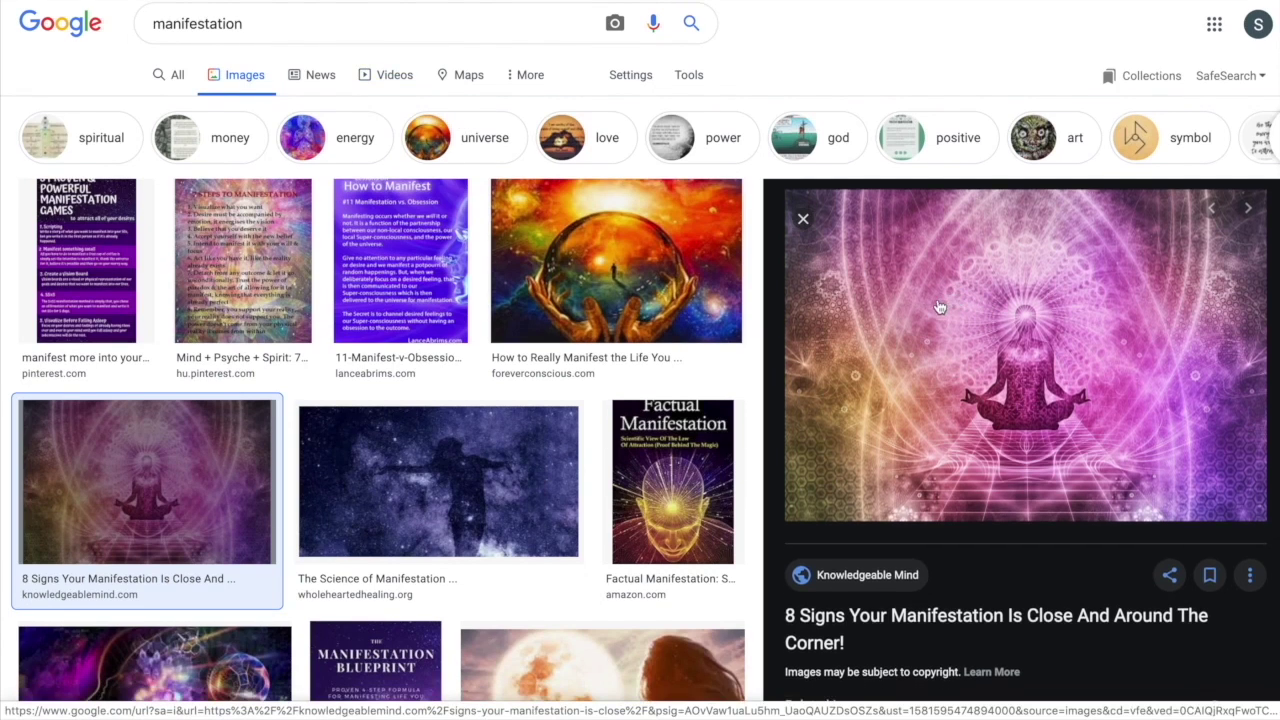
scroll(590, 320, "down", 6)
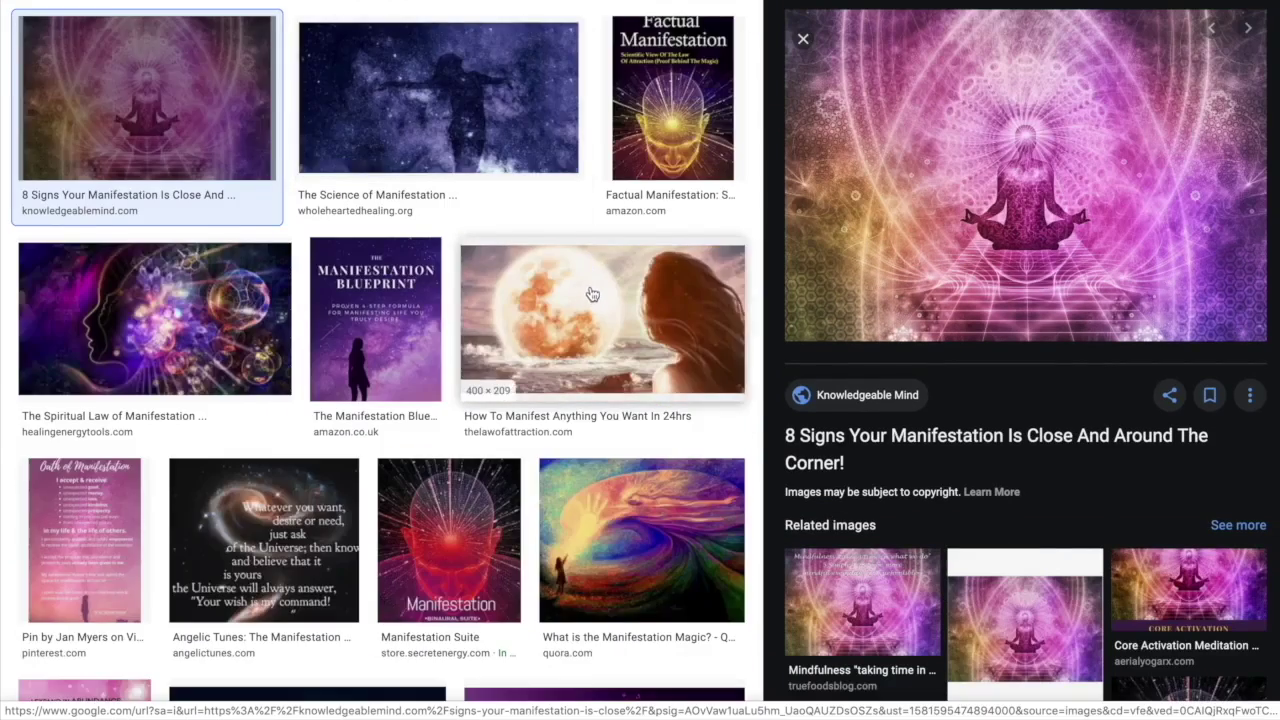
scroll(590, 290, "down", 15)
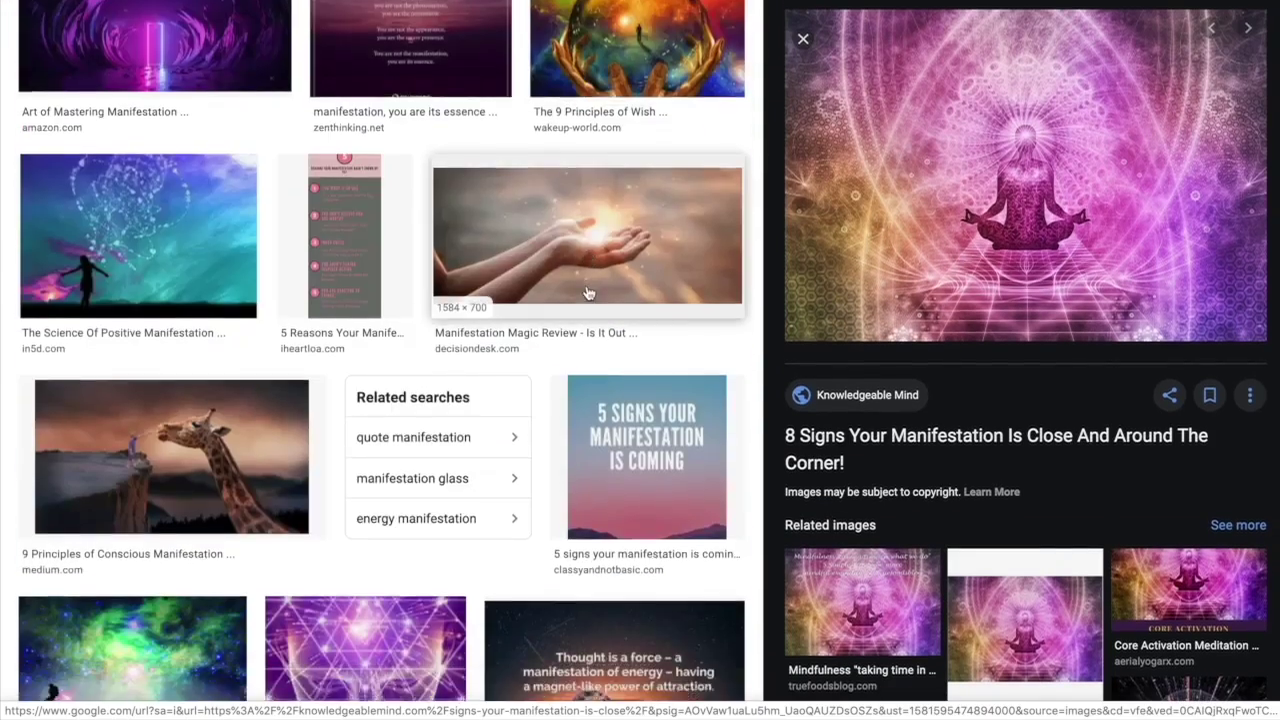
scroll(588, 285, "down", 1)
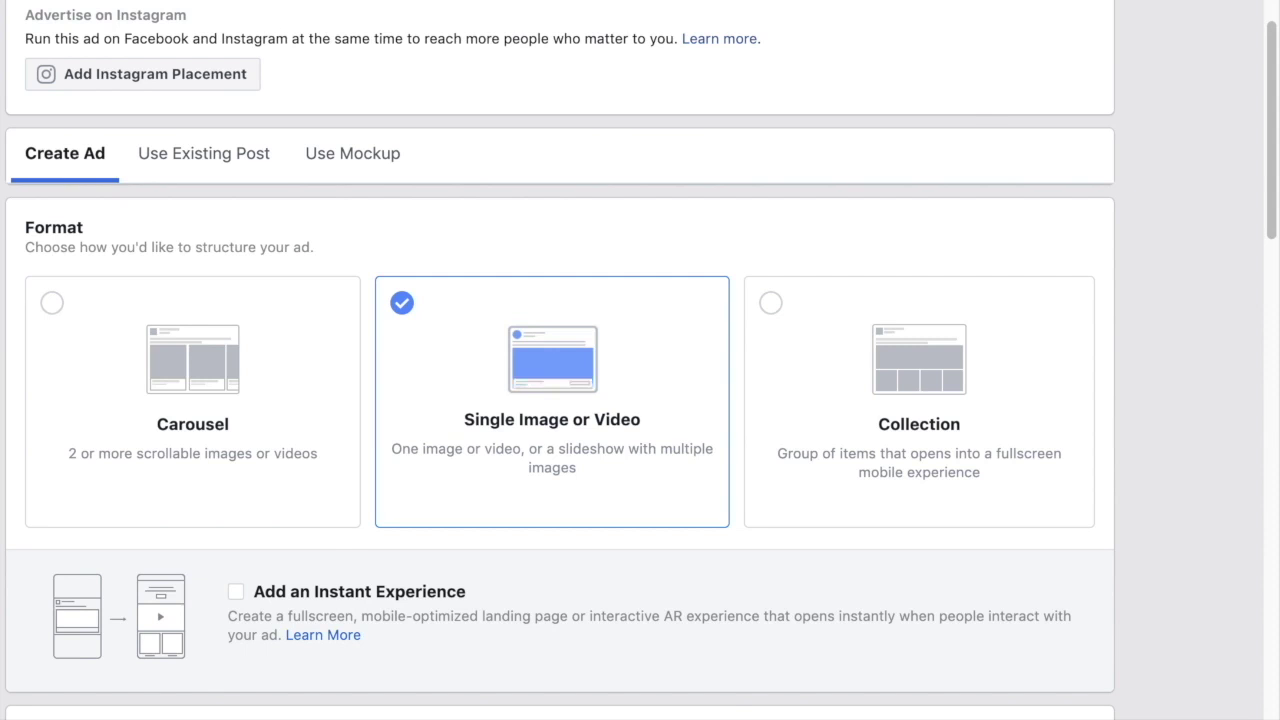
left_click(738, 20)
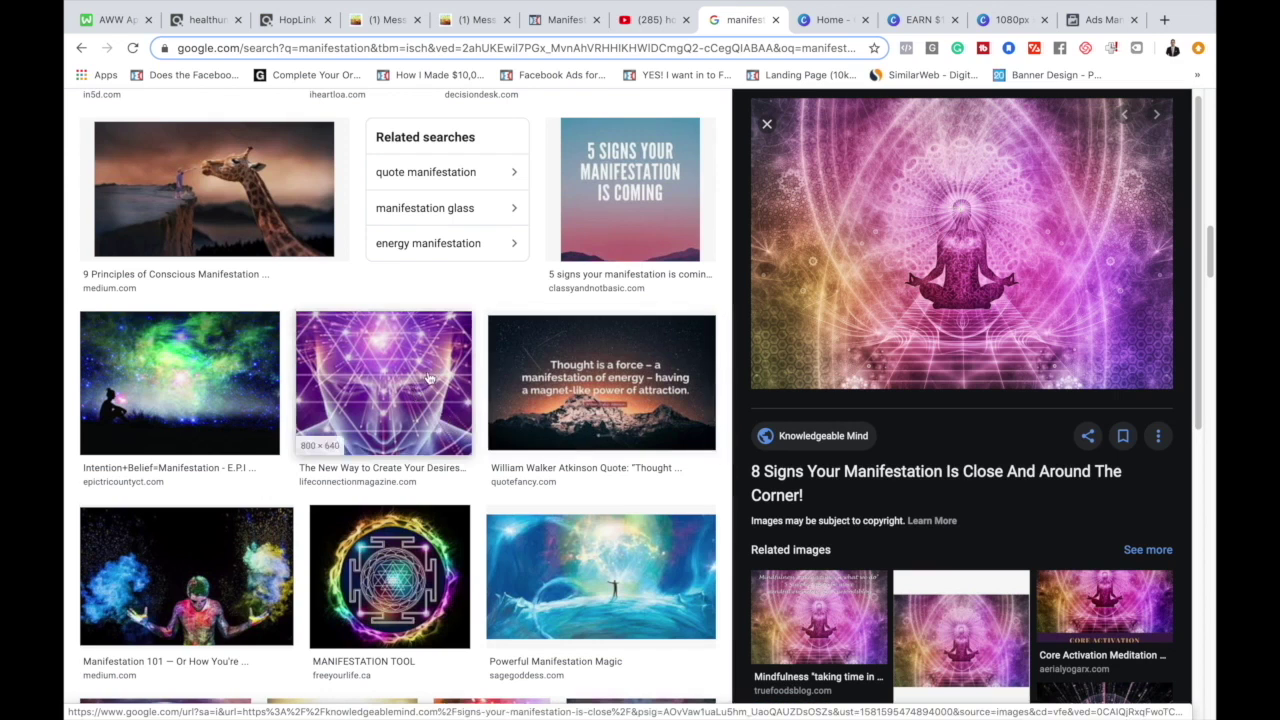
scroll(430, 378, "down", 1)
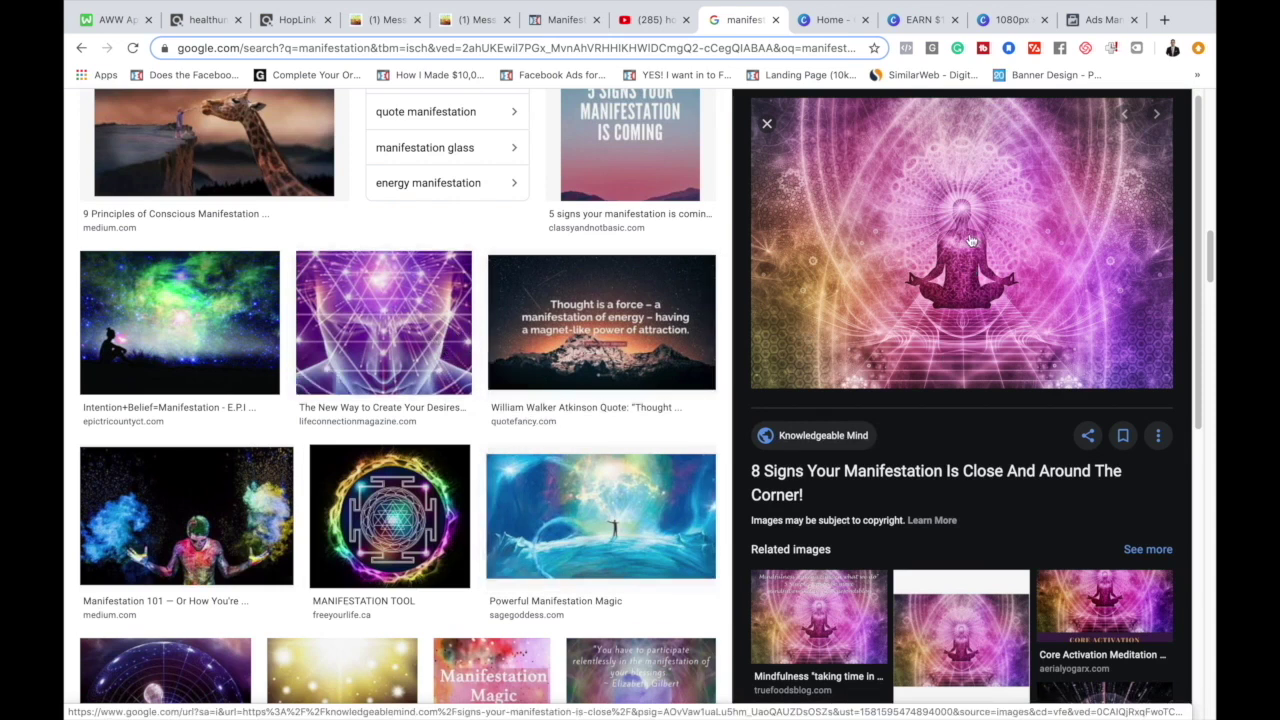
Switch to Canva and start a new design with custom dimensions
left_click(836, 22)
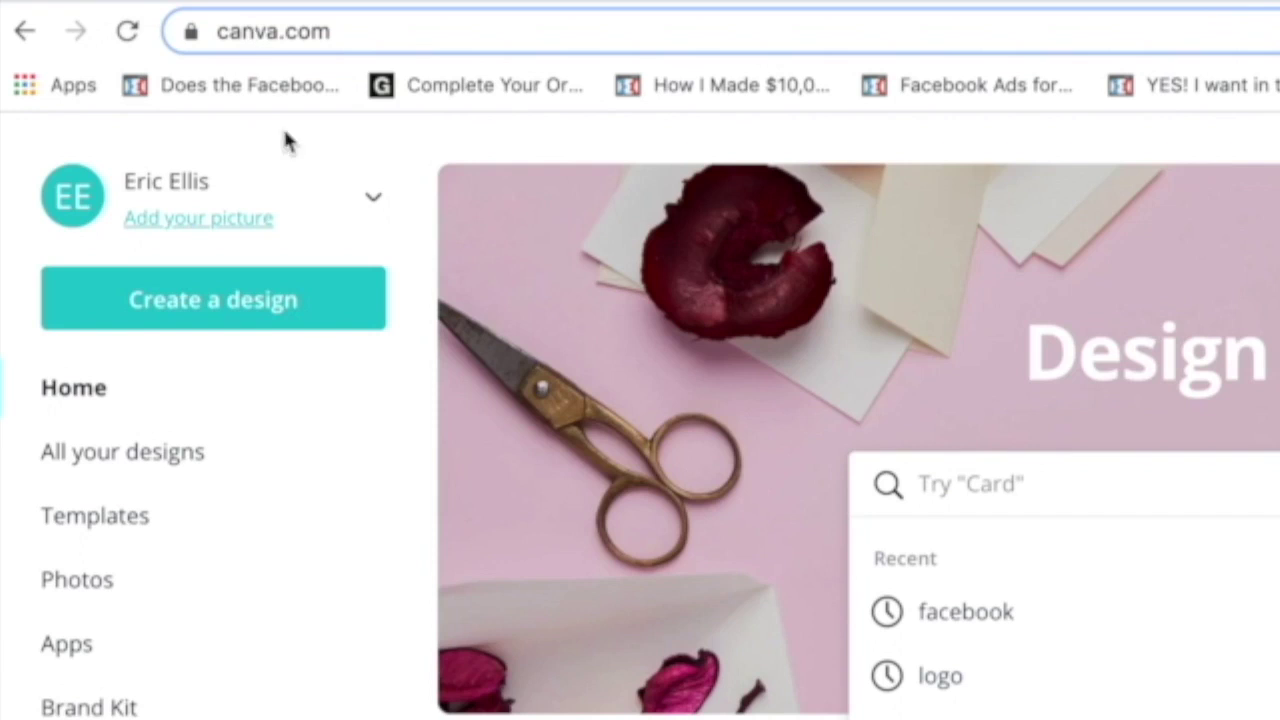
left_click(245, 320)
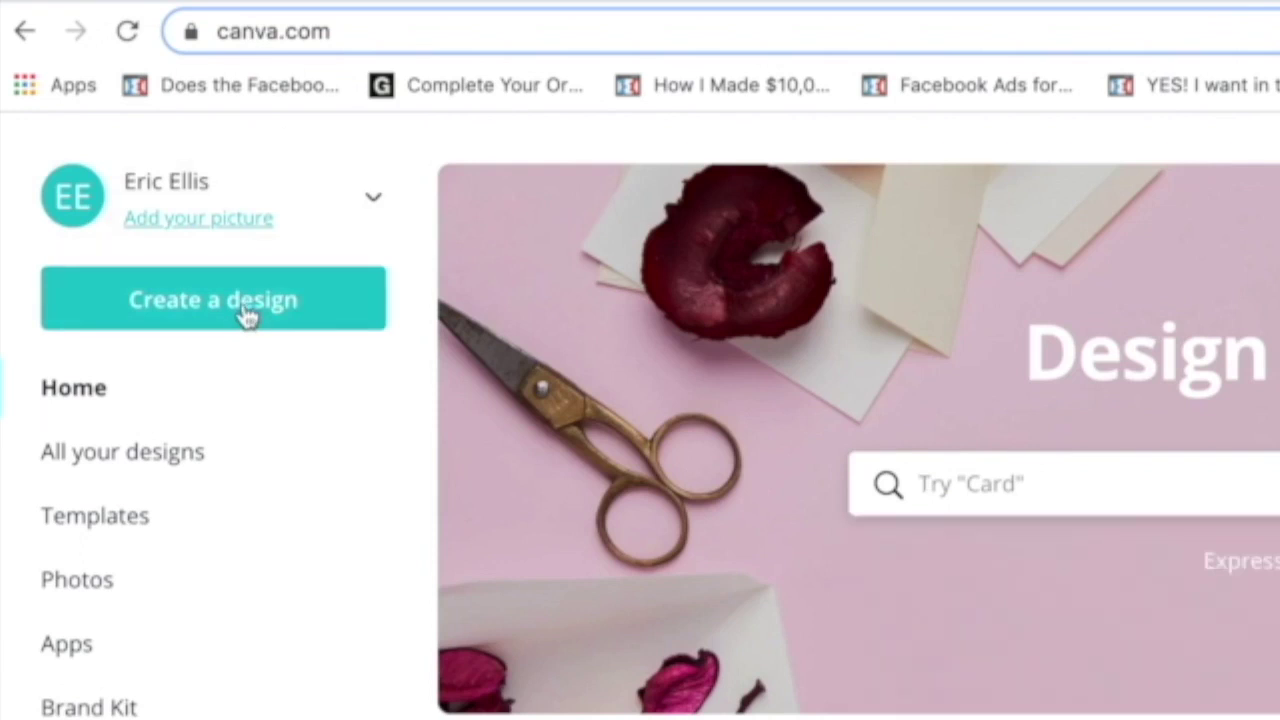
left_click(249, 314)
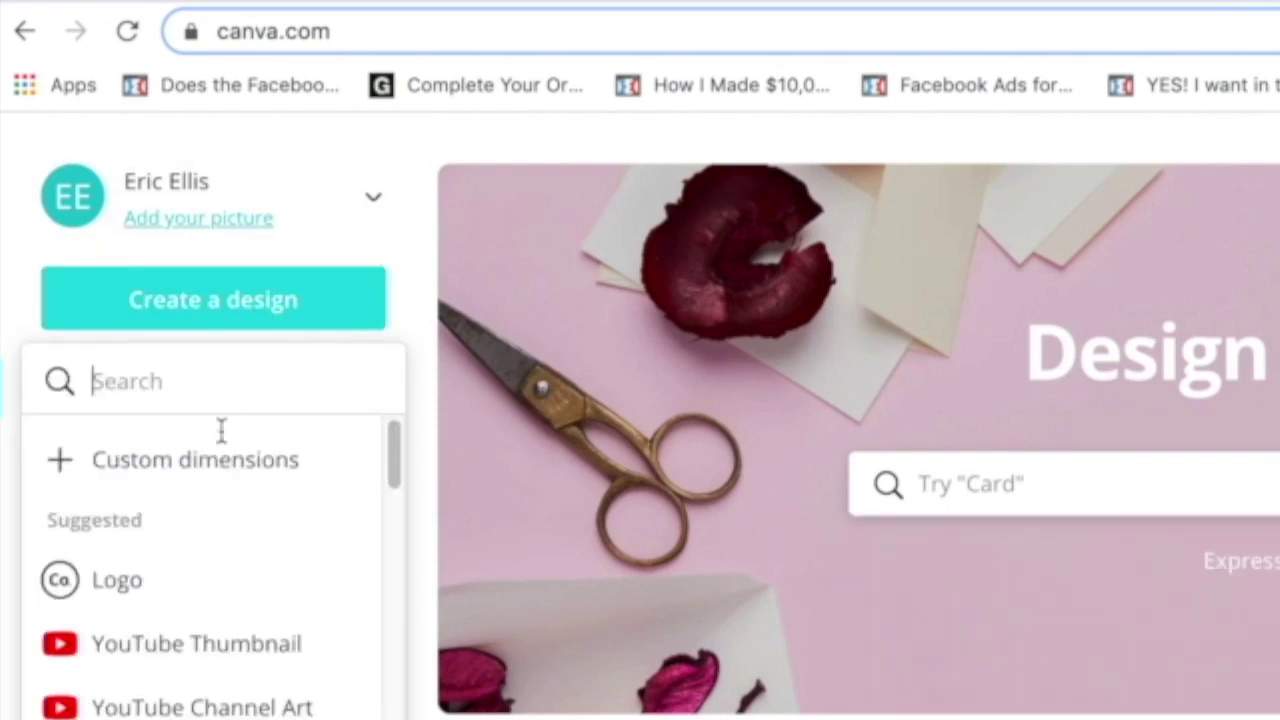
left_click(265, 468)
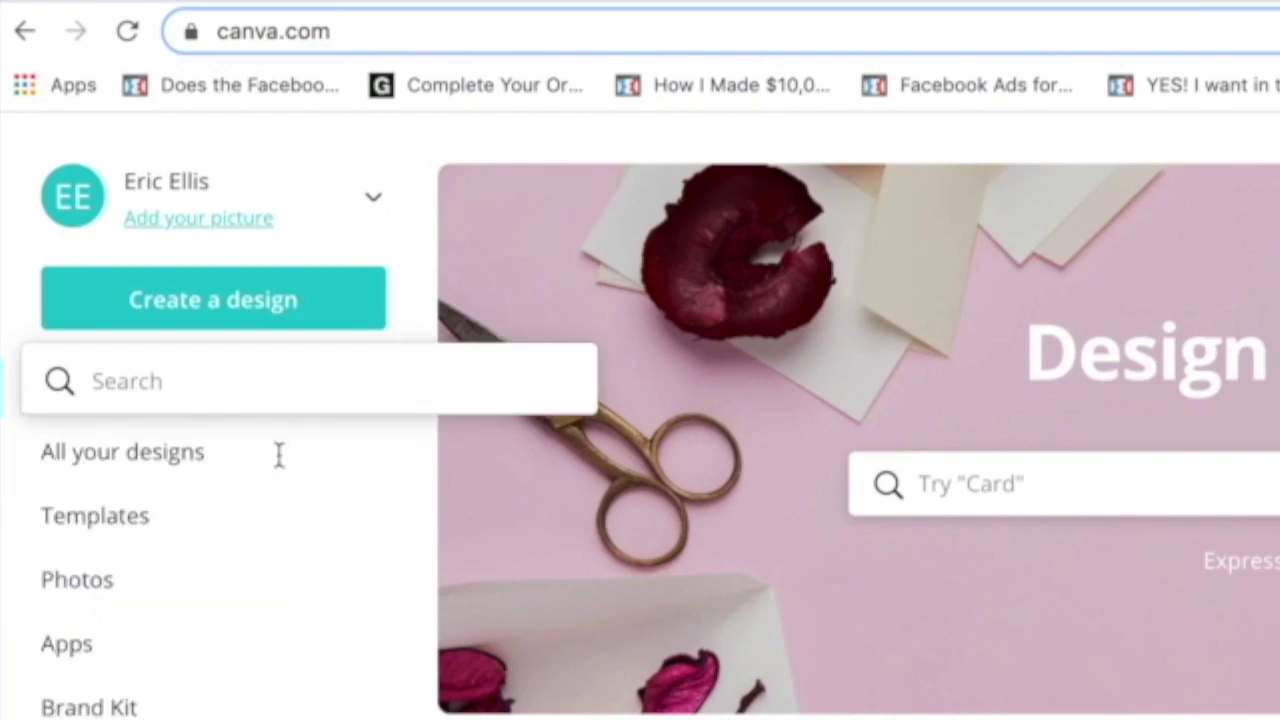
left_click(105, 474)
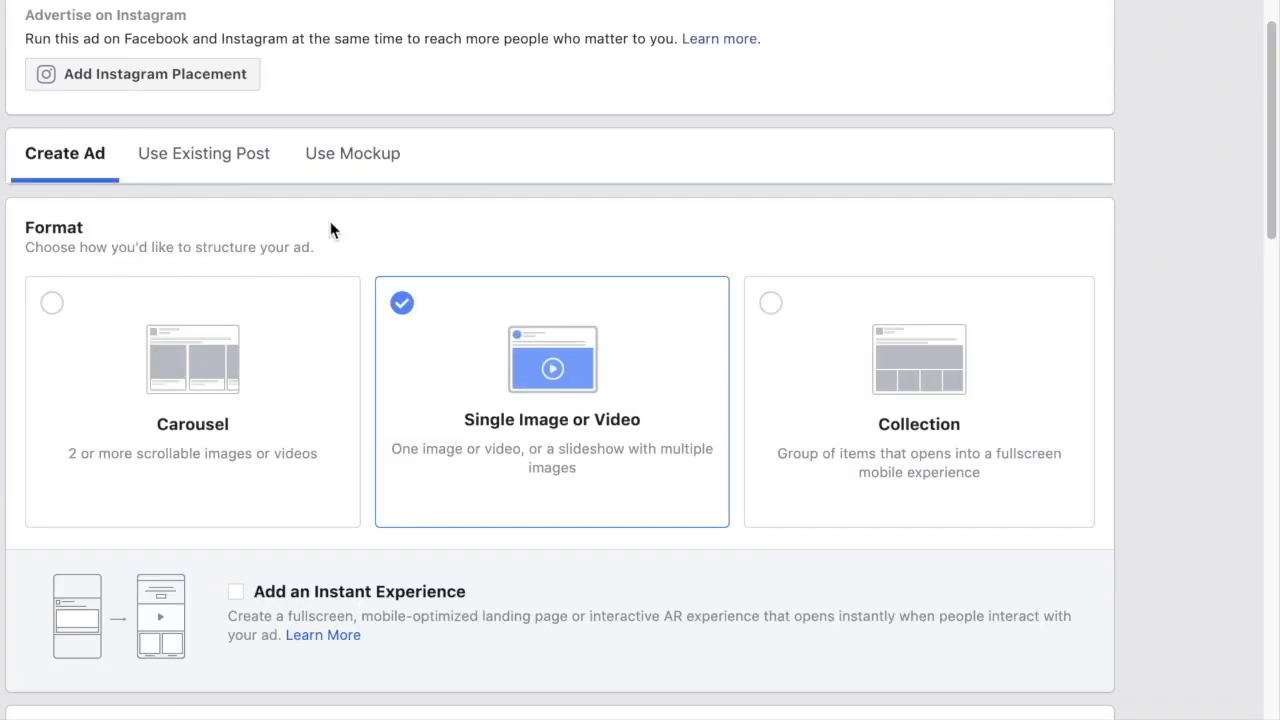
Back in Ads Manager, change the ad's Facebook Page from ProDunker to the Page carrying the advertiser's own name
scroll(316, 167, "up", 1)
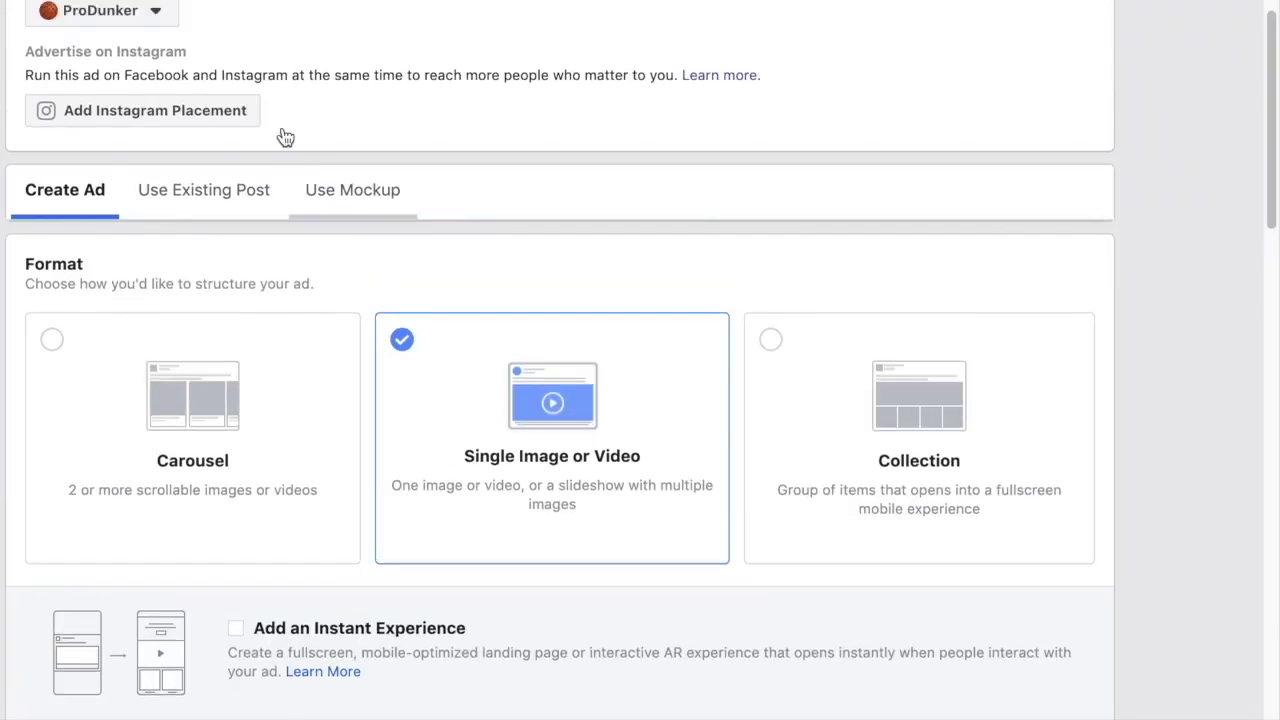
left_click(158, 11)
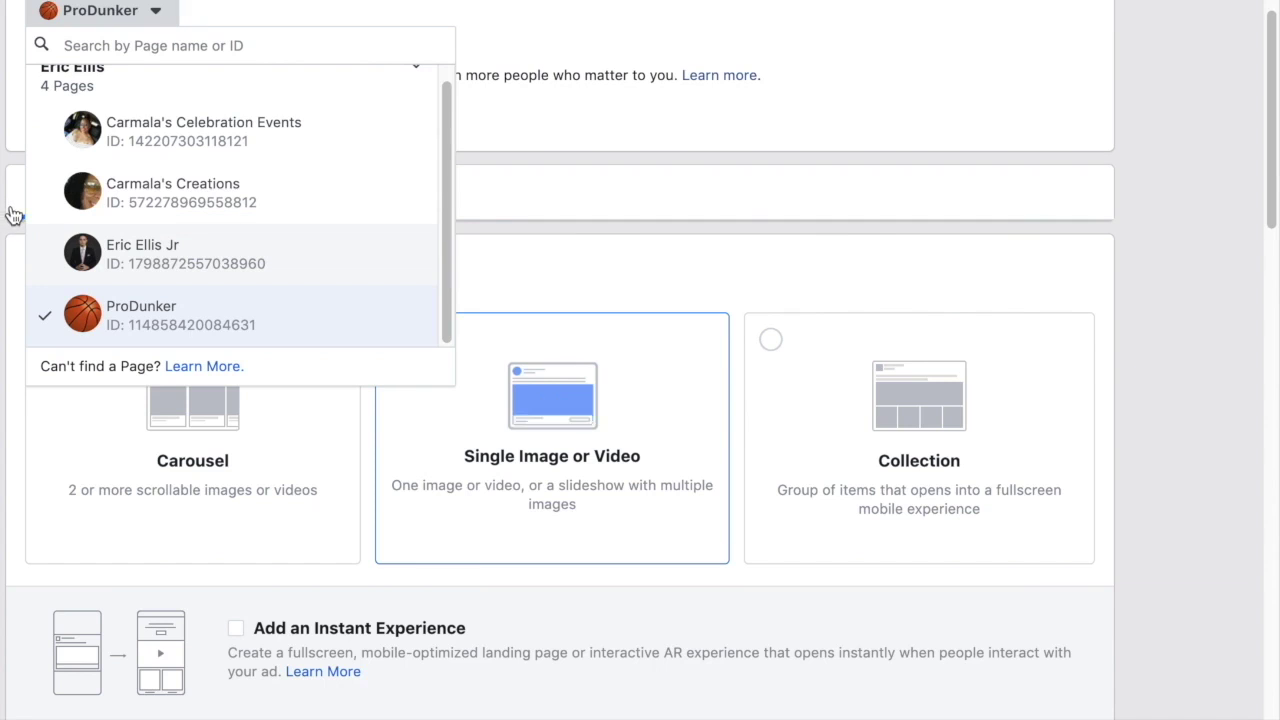
left_click(164, 249)
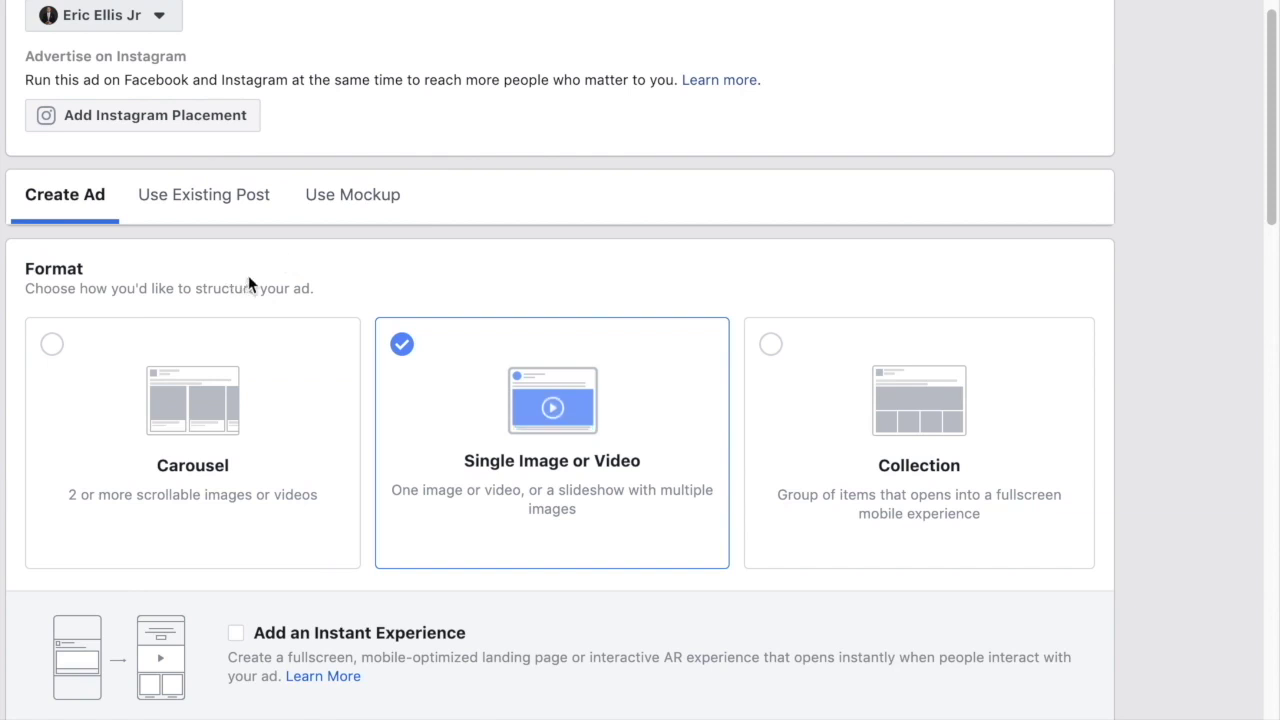
scroll(249, 282, "up", 1)
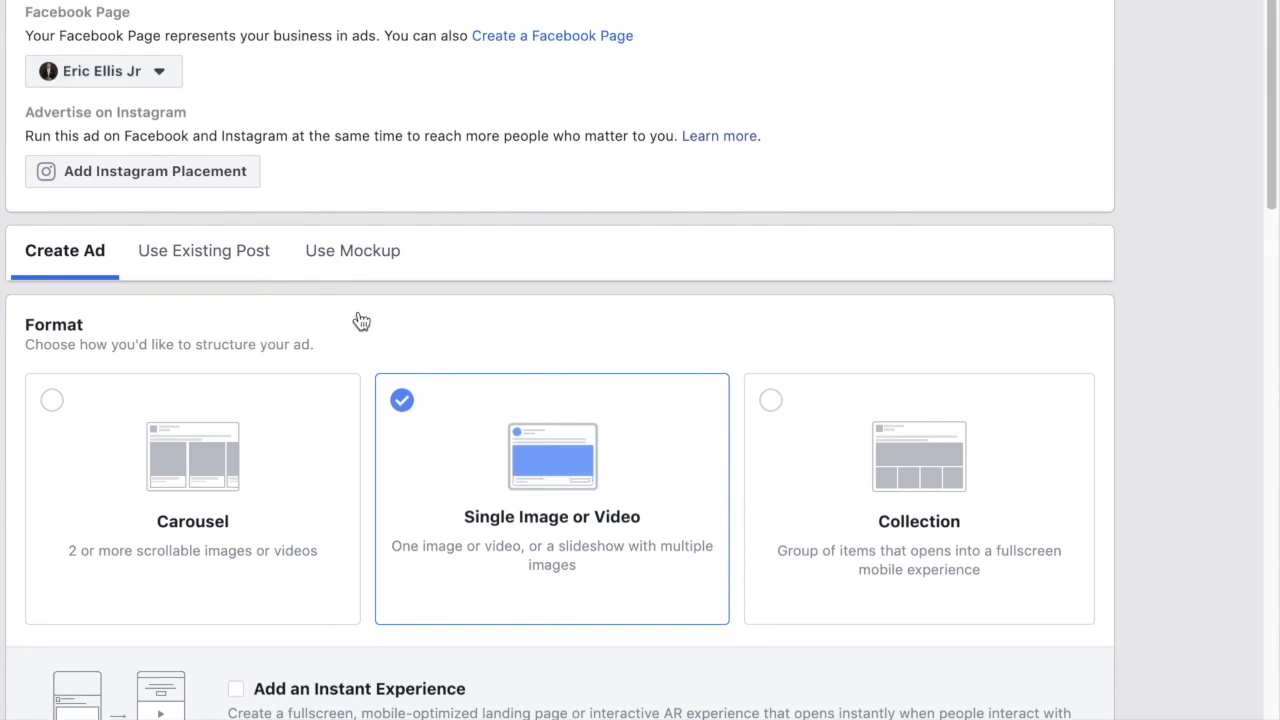
scroll(390, 300, "up", 1)
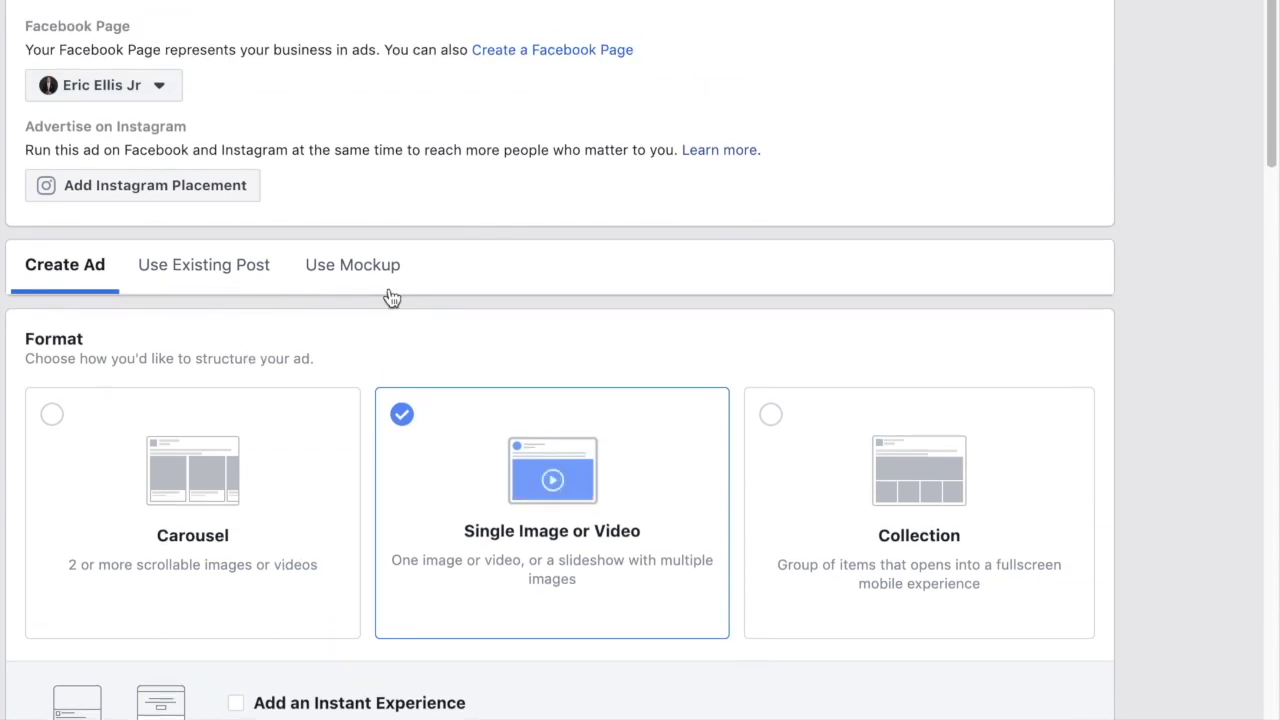
scroll(393, 290, "up", 1)
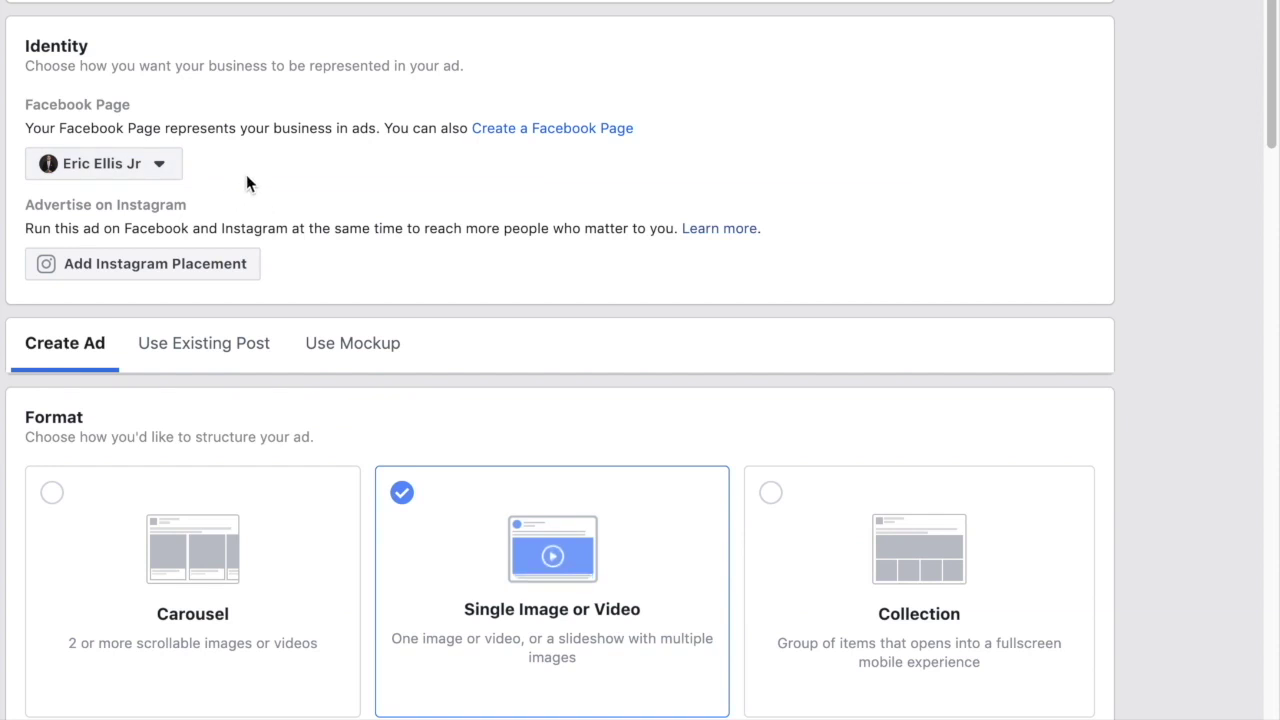
Keep the Single Image or Video format and open the image selection for the ad's media
scroll(244, 185, "down", 1)
scroll(240, 190, "down", 4)
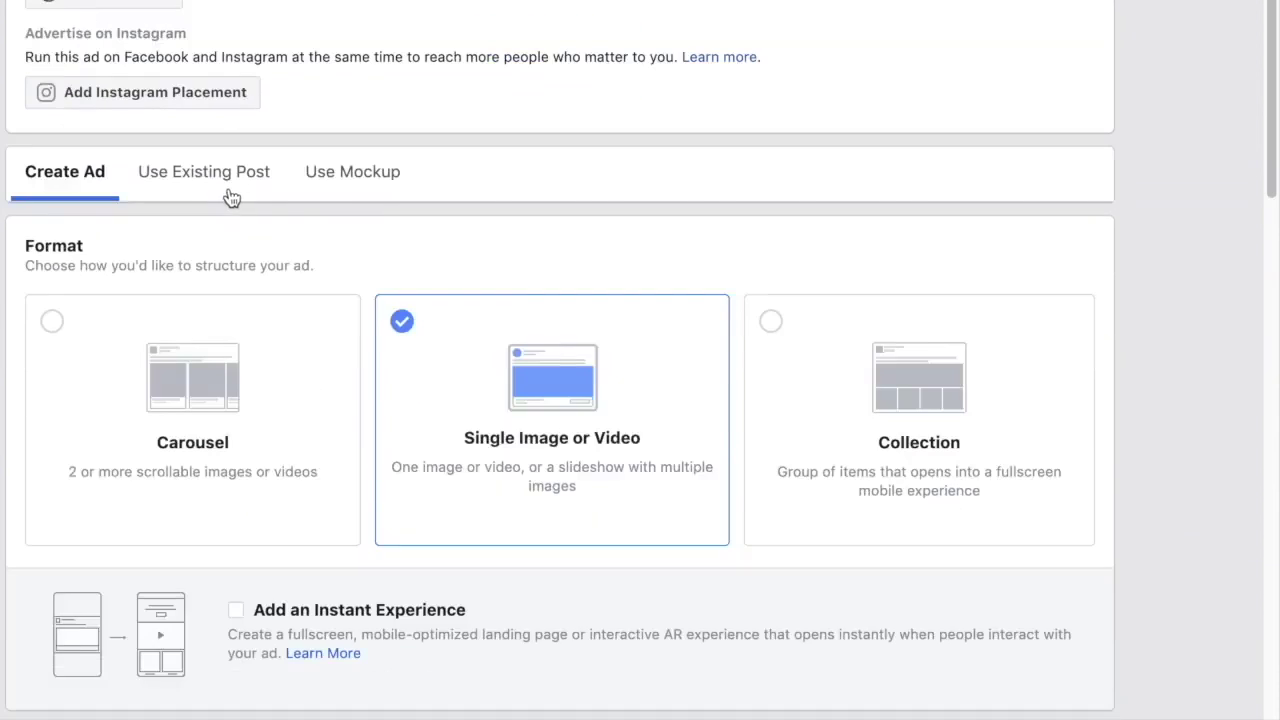
scroll(230, 195, "down", 1)
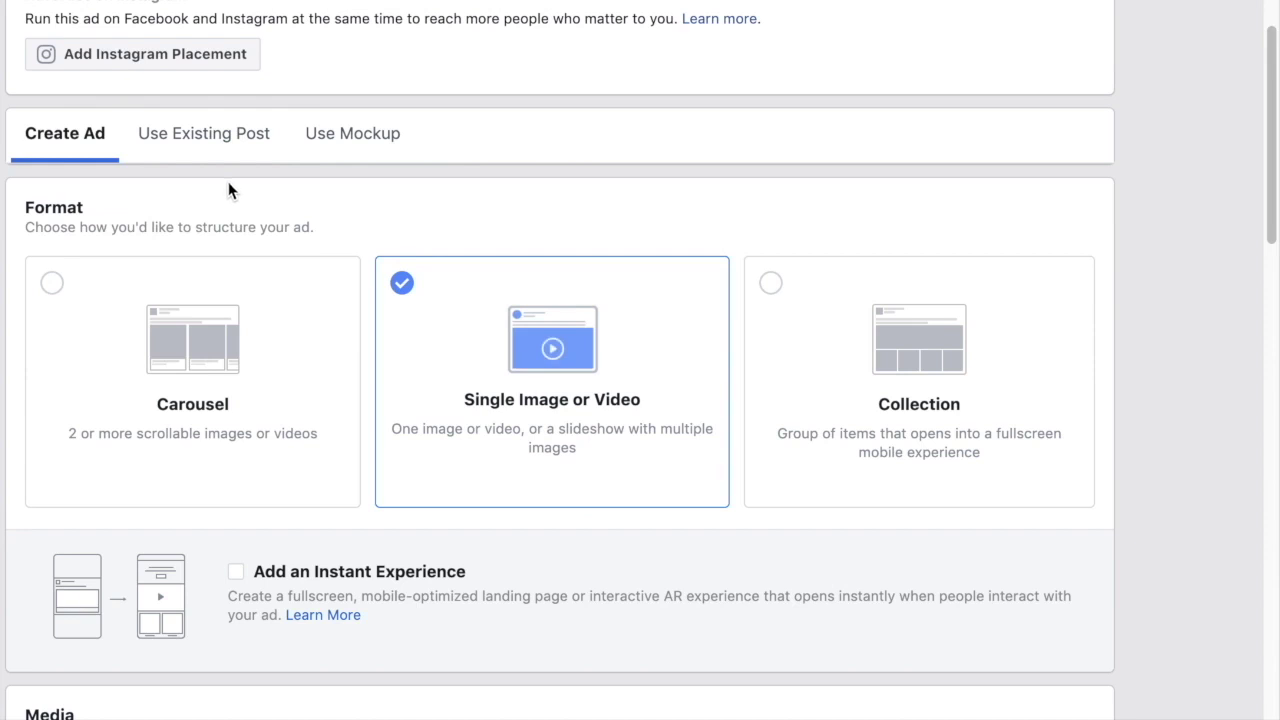
scroll(228, 190, "down", 1)
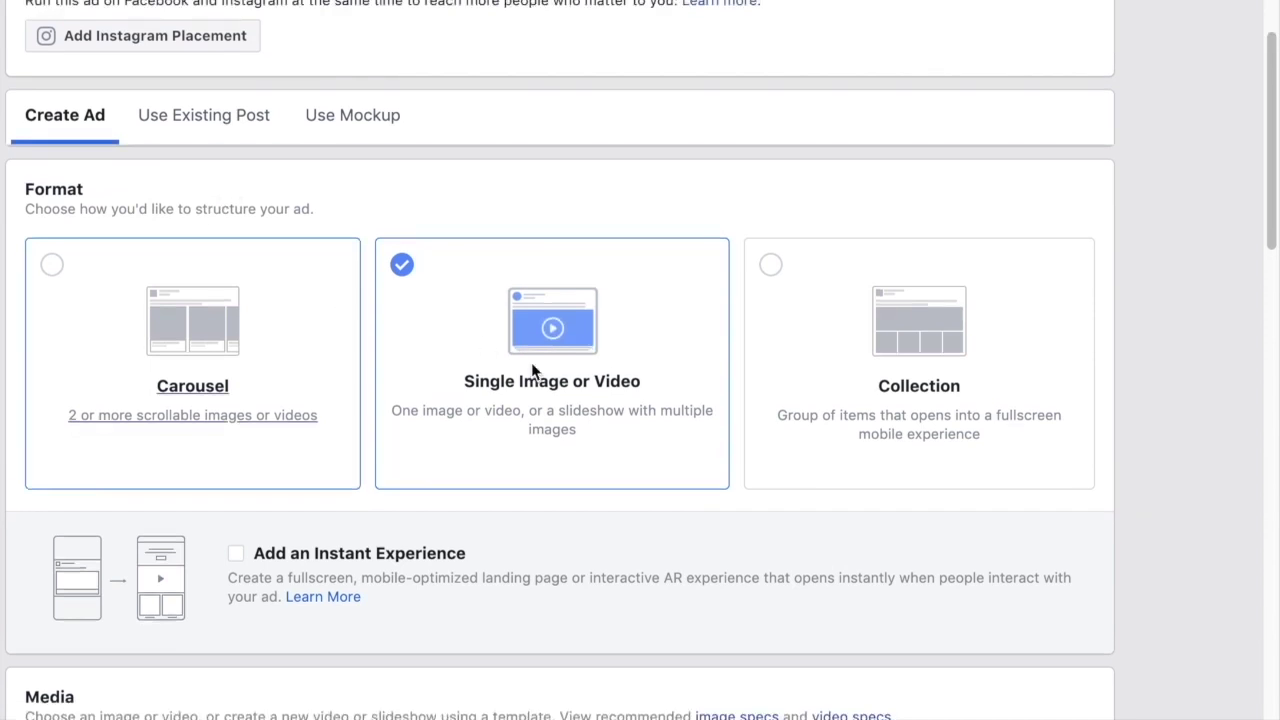
scroll(655, 366, "down", 1)
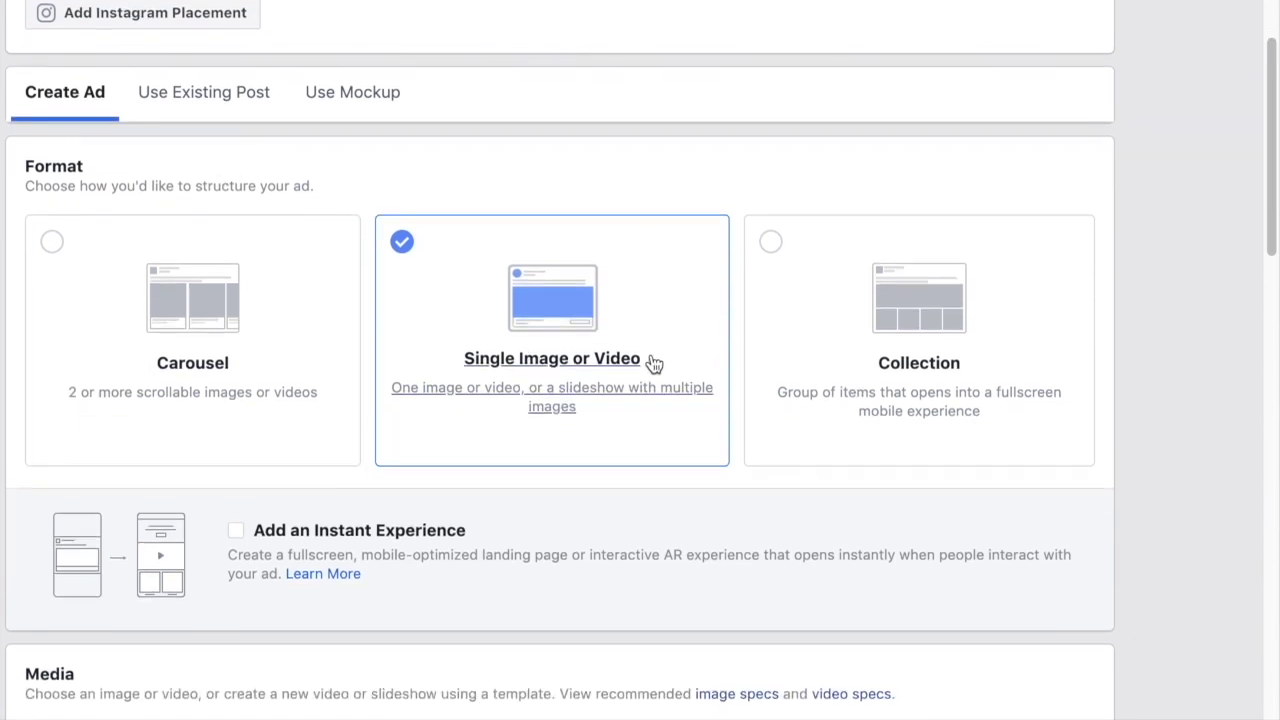
scroll(645, 360, "down", 3)
scroll(369, 383, "down", 3)
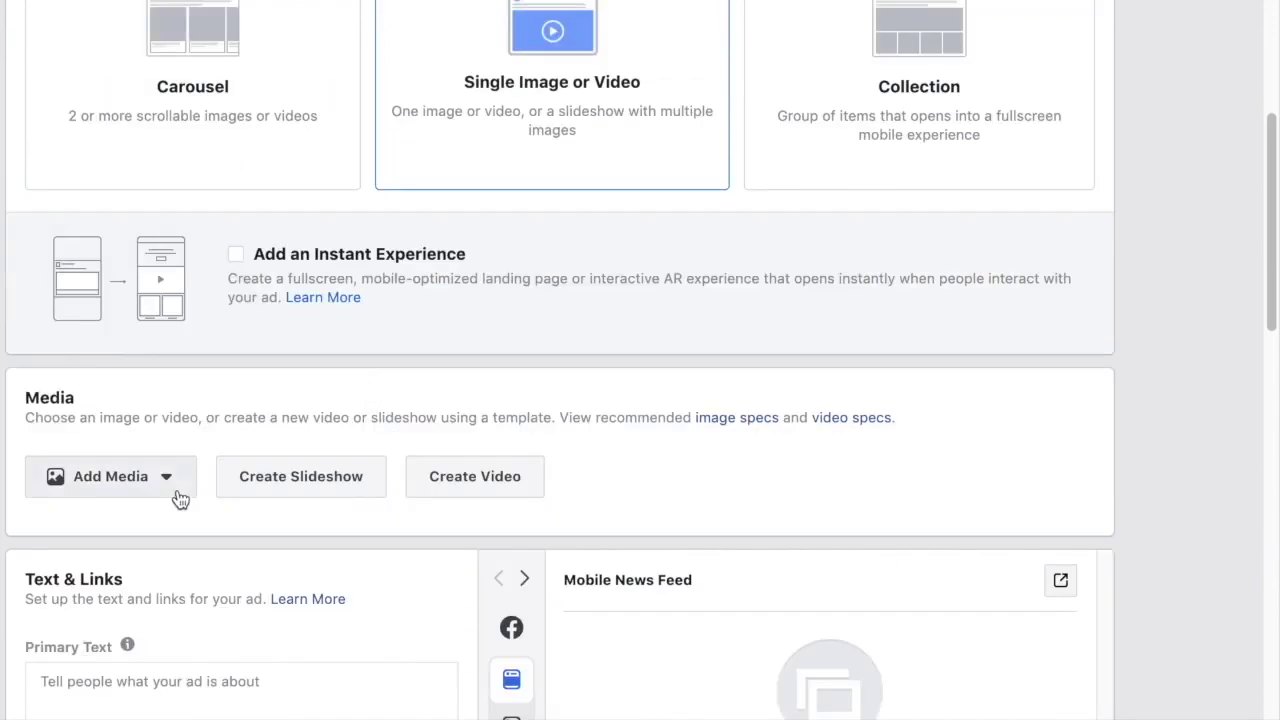
left_click(136, 494)
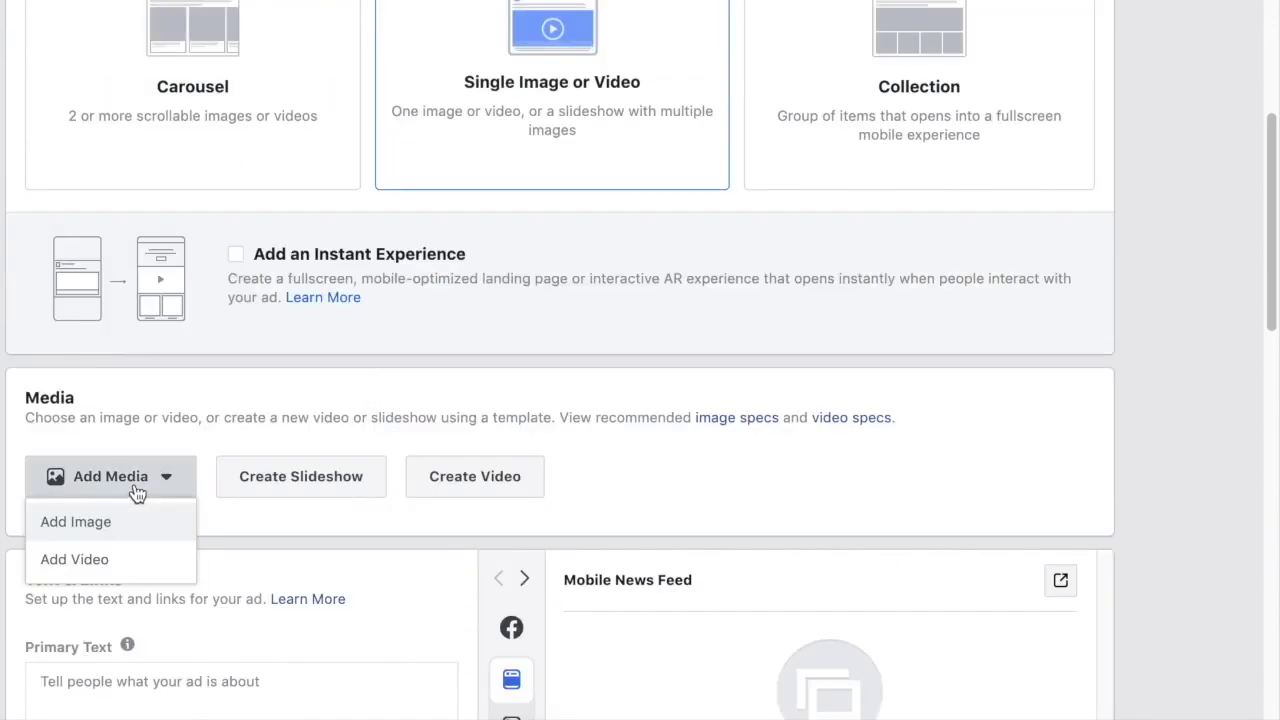
left_click(112, 534)
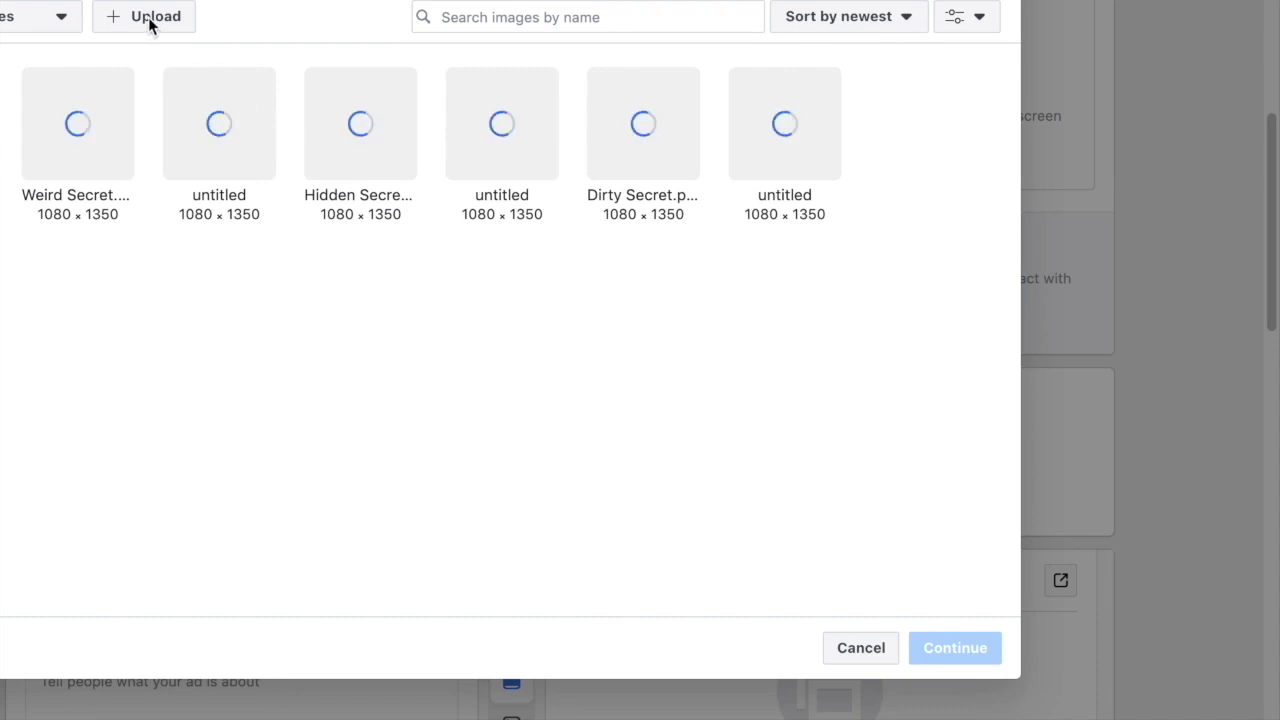
Upload Manifestation Magic Ad #1.png from the Adverts folder inside Manifestation Magic as the ad's image
left_click(150, 20)
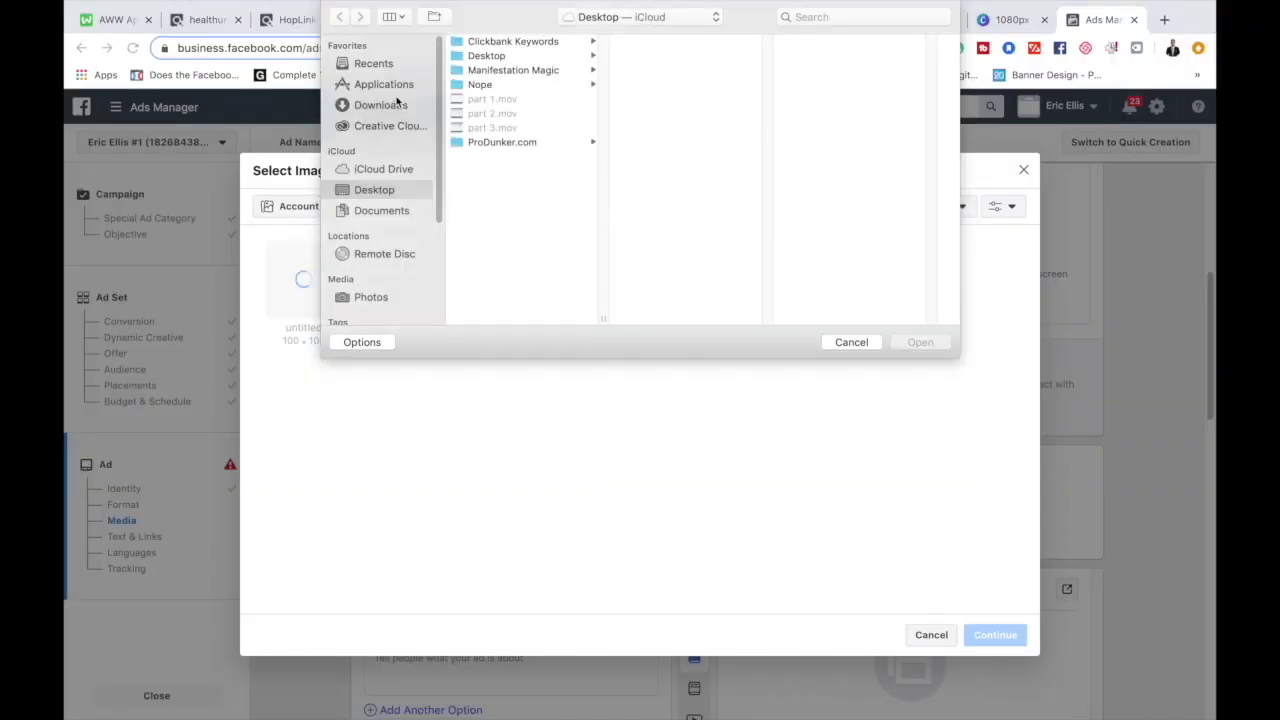
left_click(502, 72)
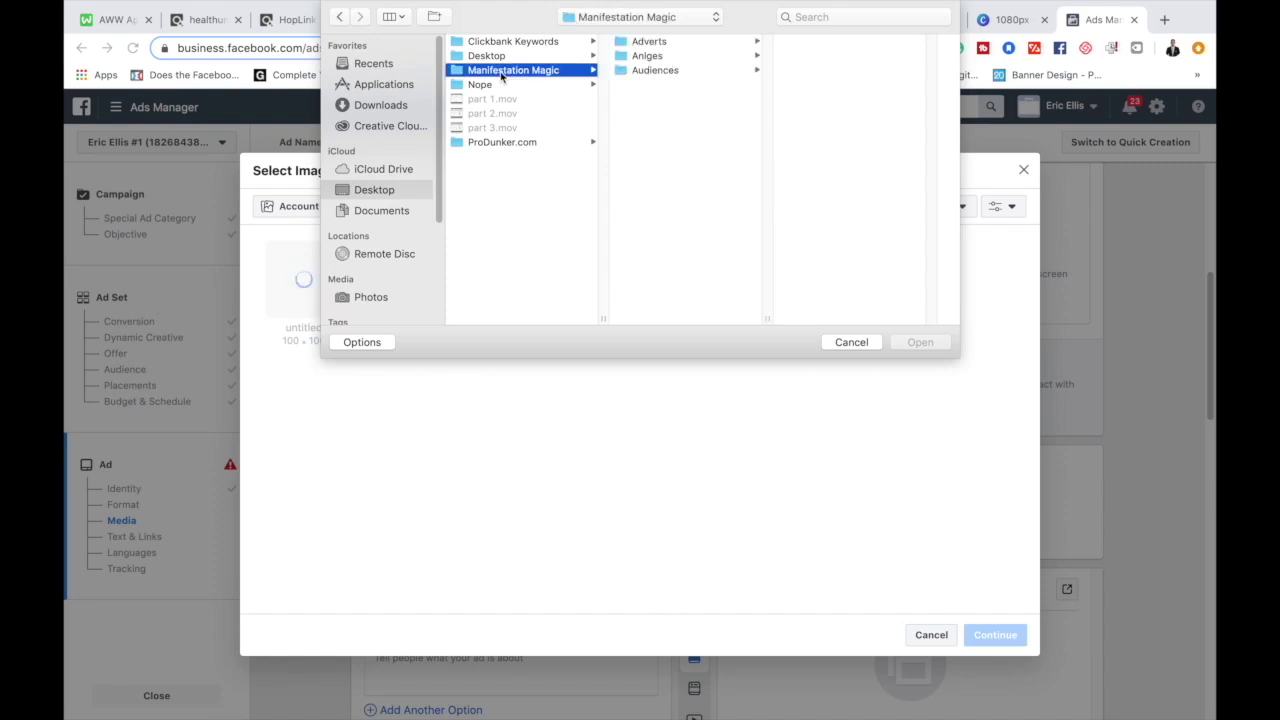
left_click(668, 44)
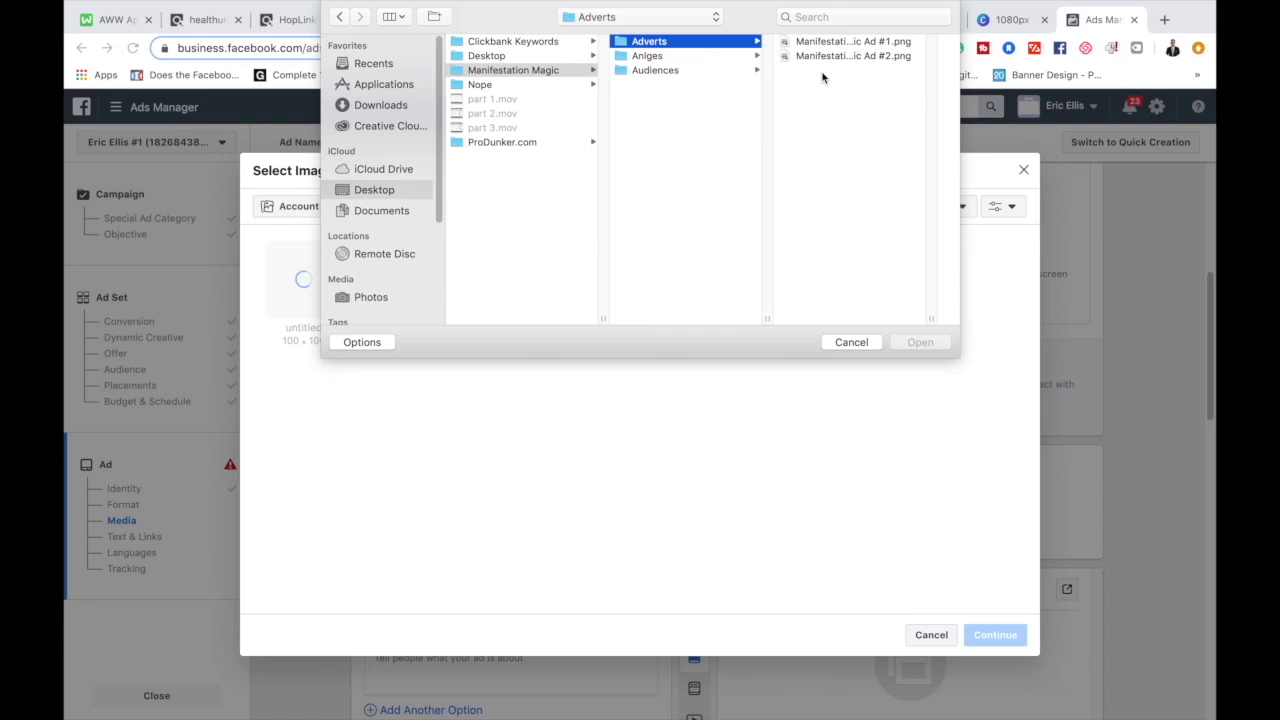
left_click(800, 41)
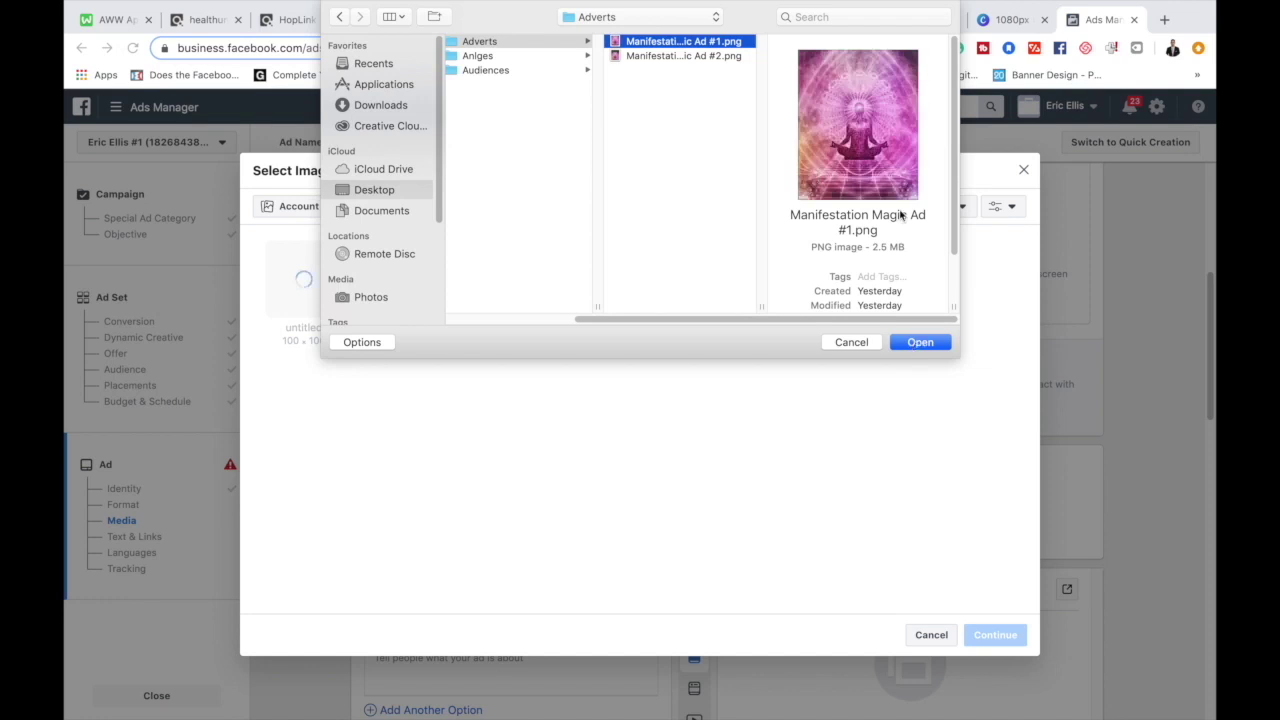
left_click(920, 343)
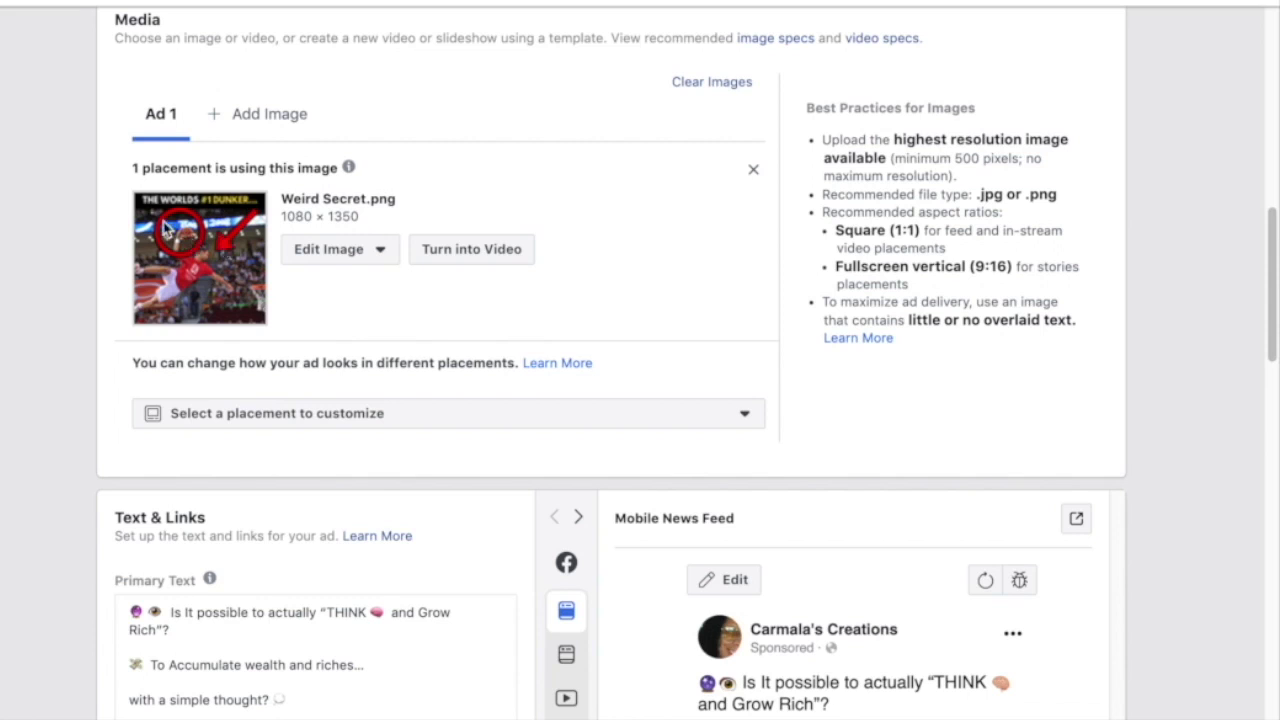
Open ad.png from the desktop to examine the example ad alongside the ad's text and Mobile News Feed preview
scroll(206, 225, "down", 3)
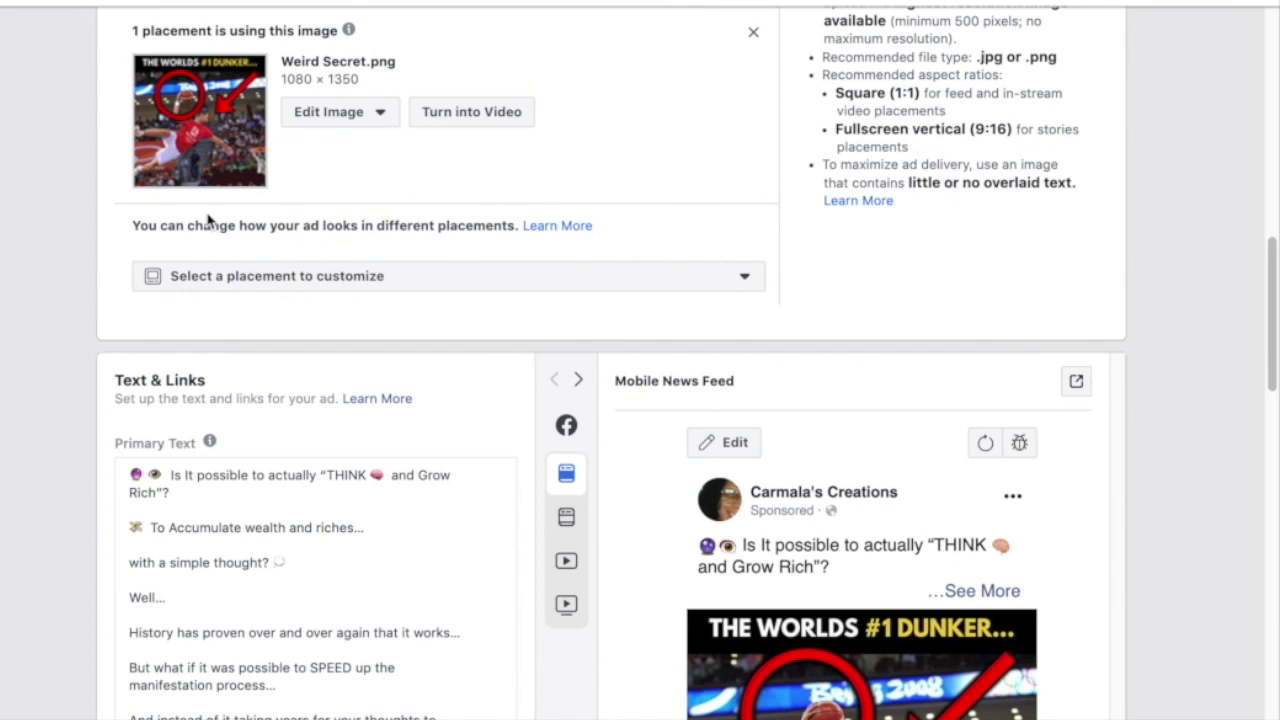
scroll(676, 363, "down", 6)
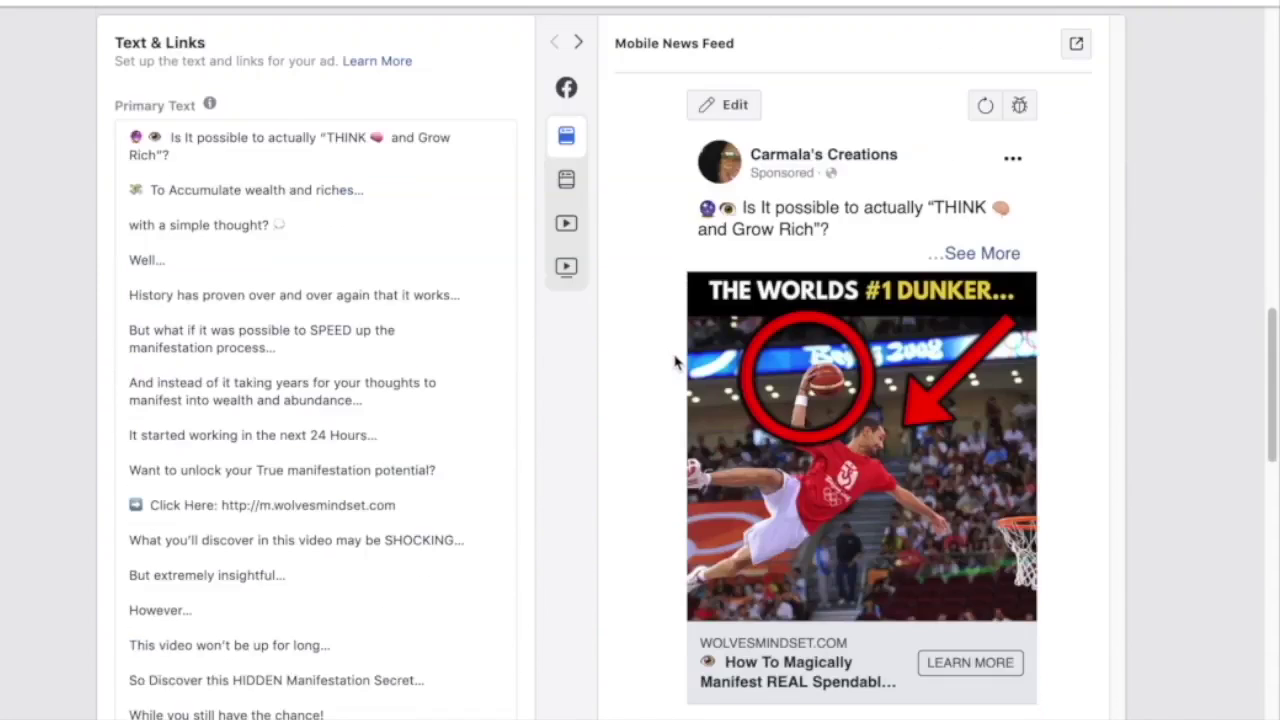
scroll(640, 360, "up", 1)
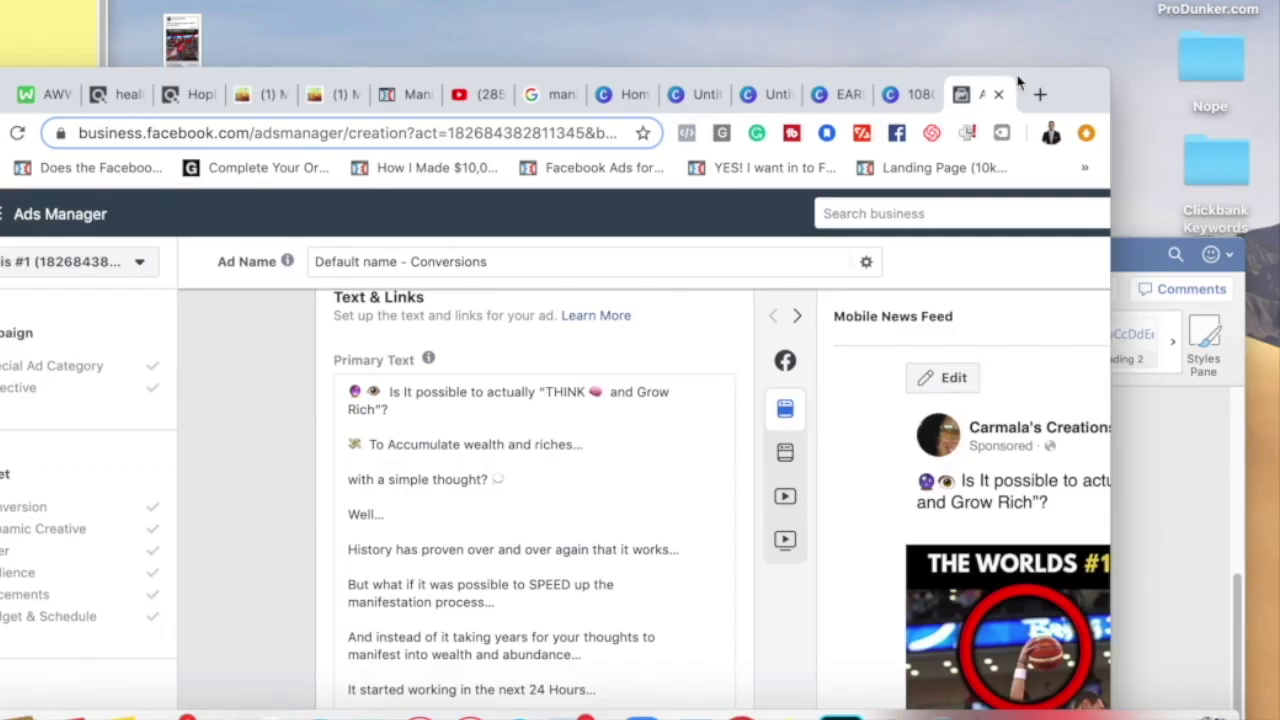
left_click(1141, 262)
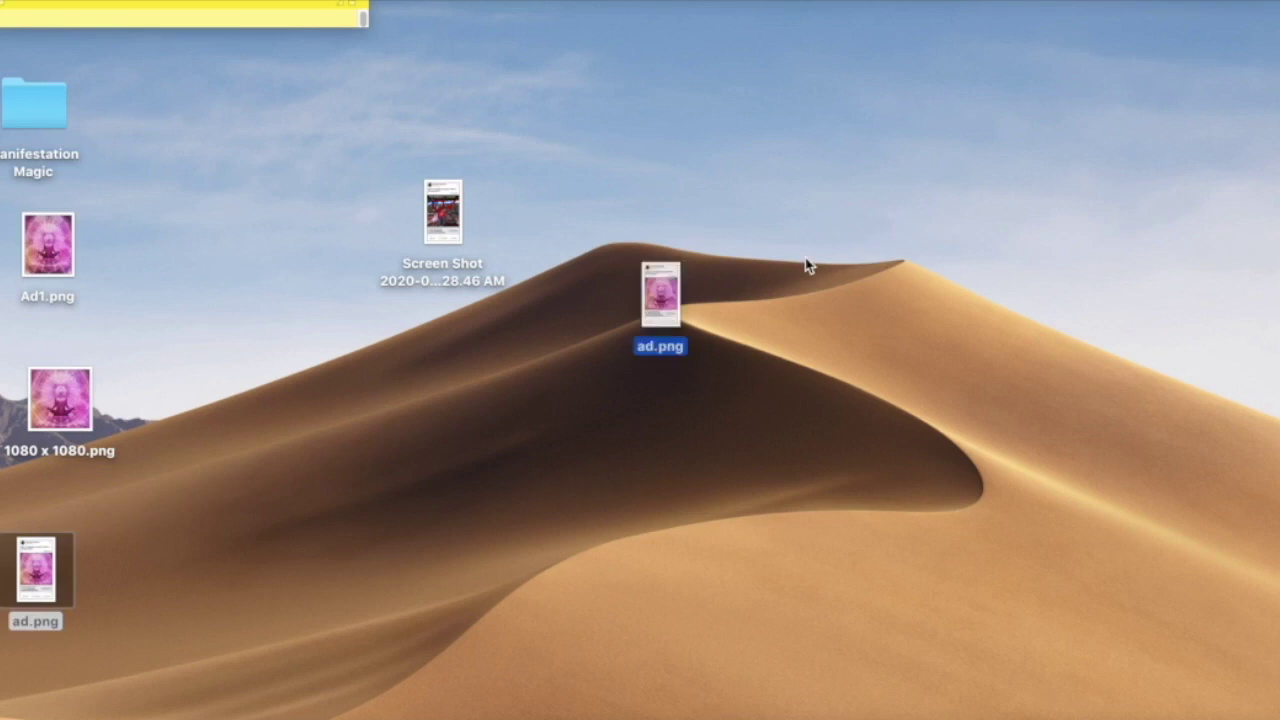
left_click_drag(657, 282, 905, 160)
double_click(903, 150)
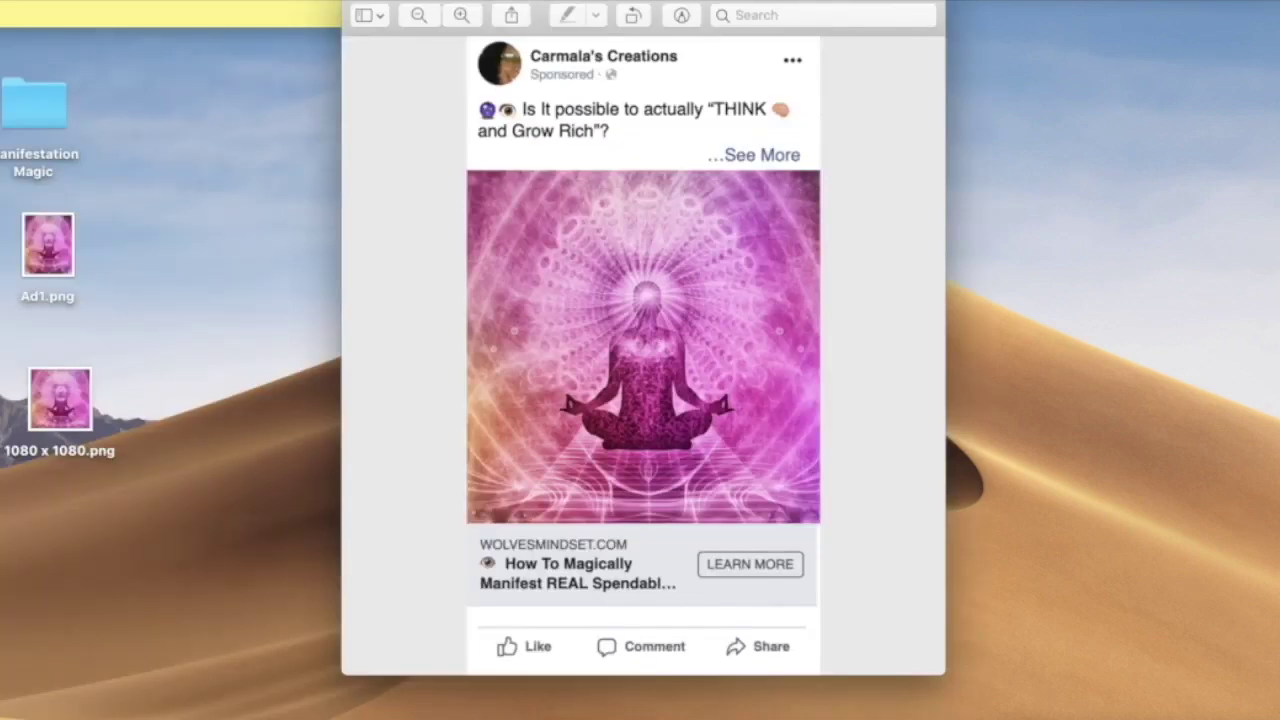
left_click_drag(590, 14, 727, 14)
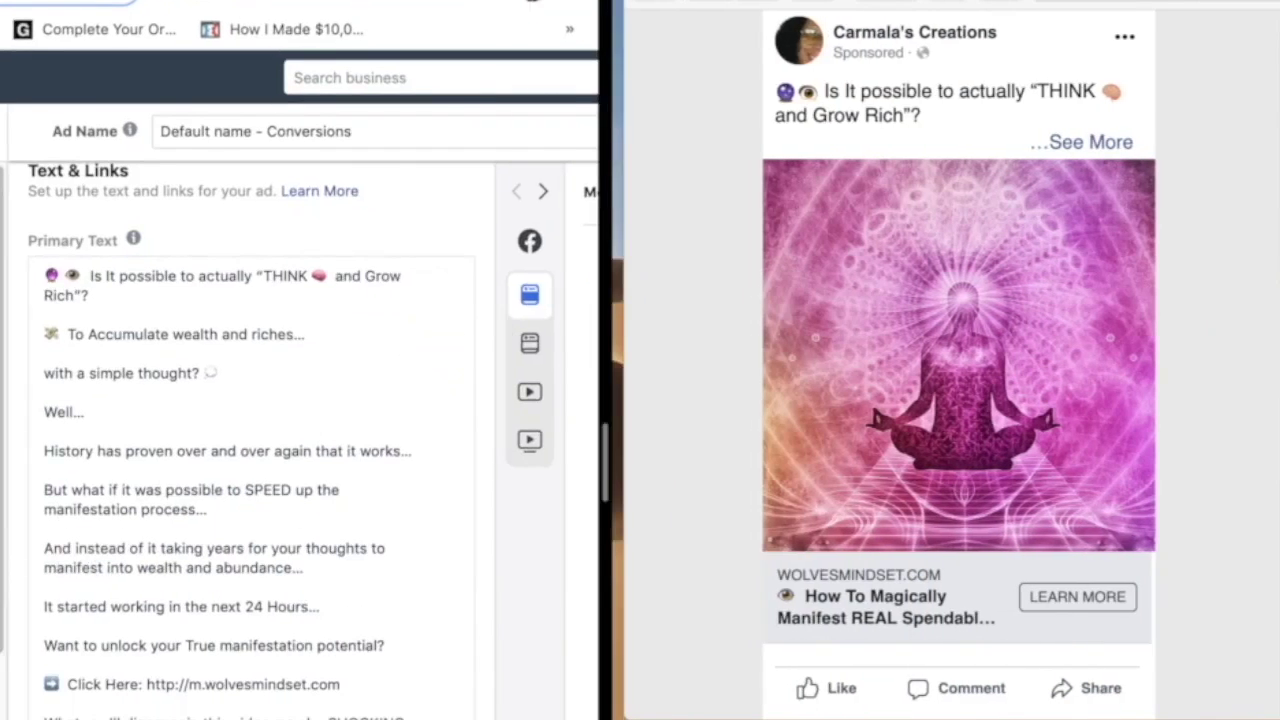
Switch to the Word document "Angle #1 - Thing And Grow Rich" and examine the ad headline under "Headline:"
left_click(68, 47)
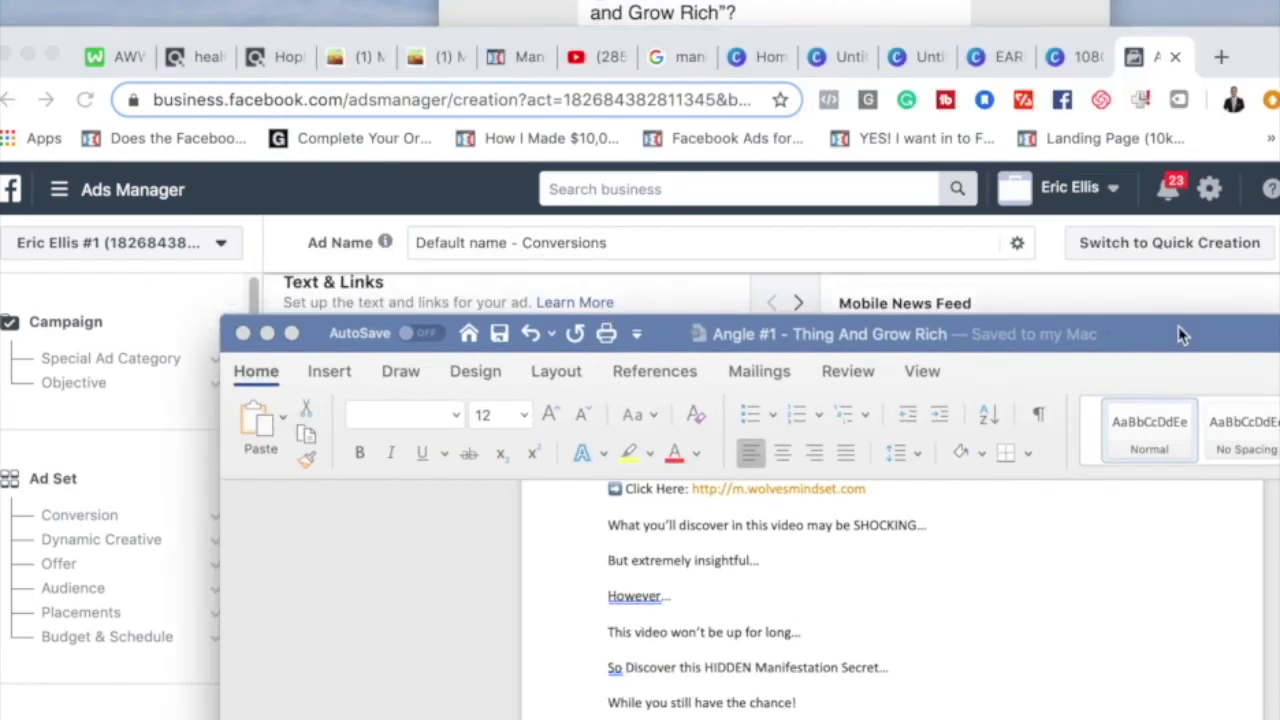
key("super+a")
scroll(642, 311, "up", 12)
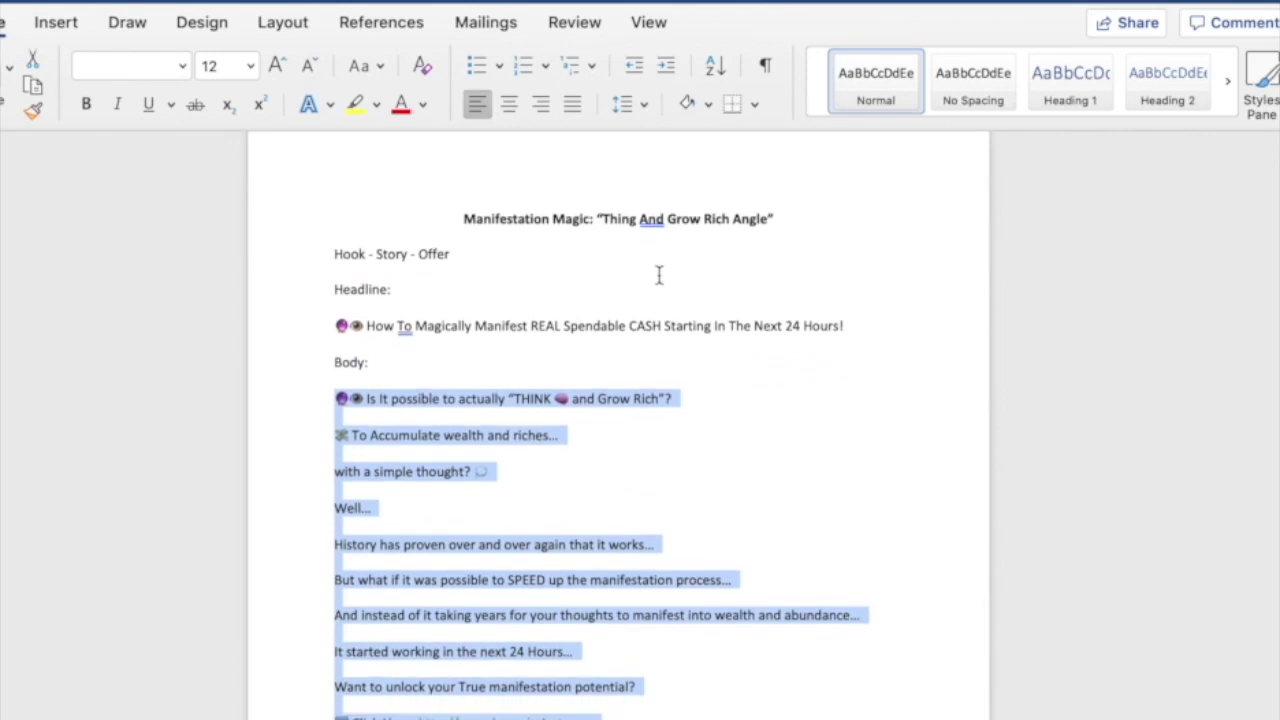
left_click(557, 316)
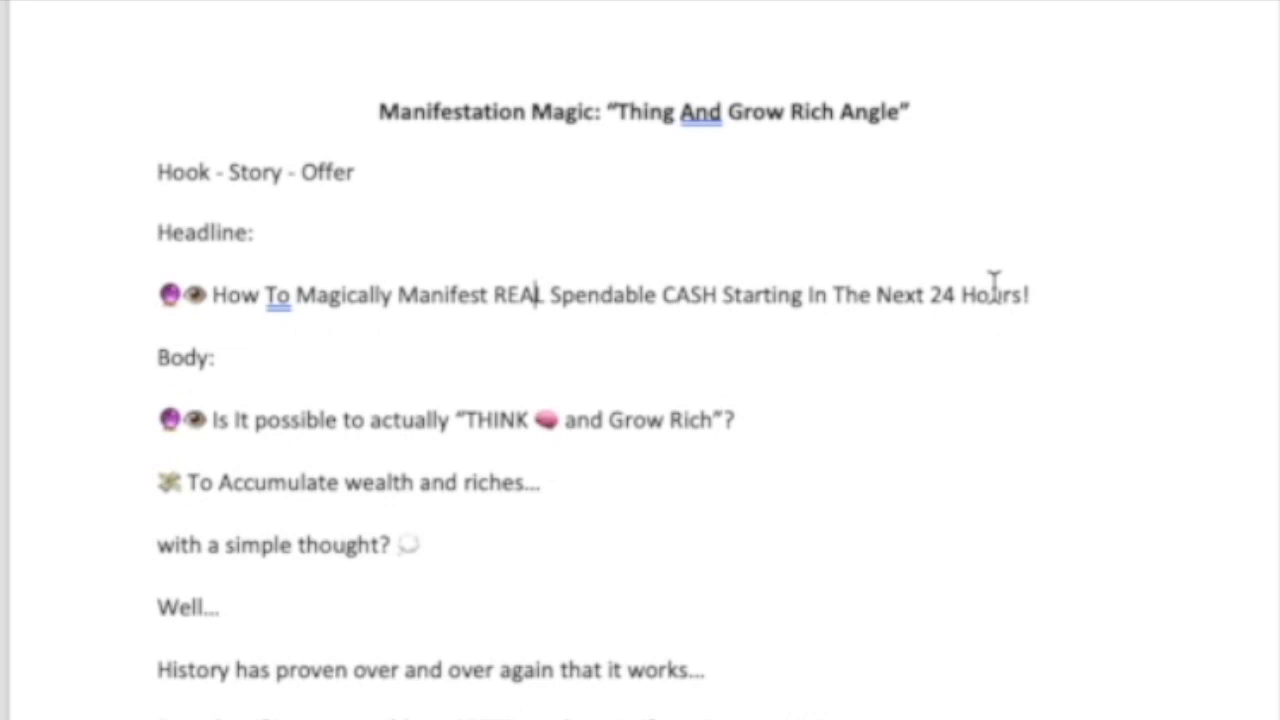
left_click_drag(164, 292, 1063, 294)
left_click(1030, 292)
left_click_drag(154, 296, 1036, 314)
left_click(1036, 312)
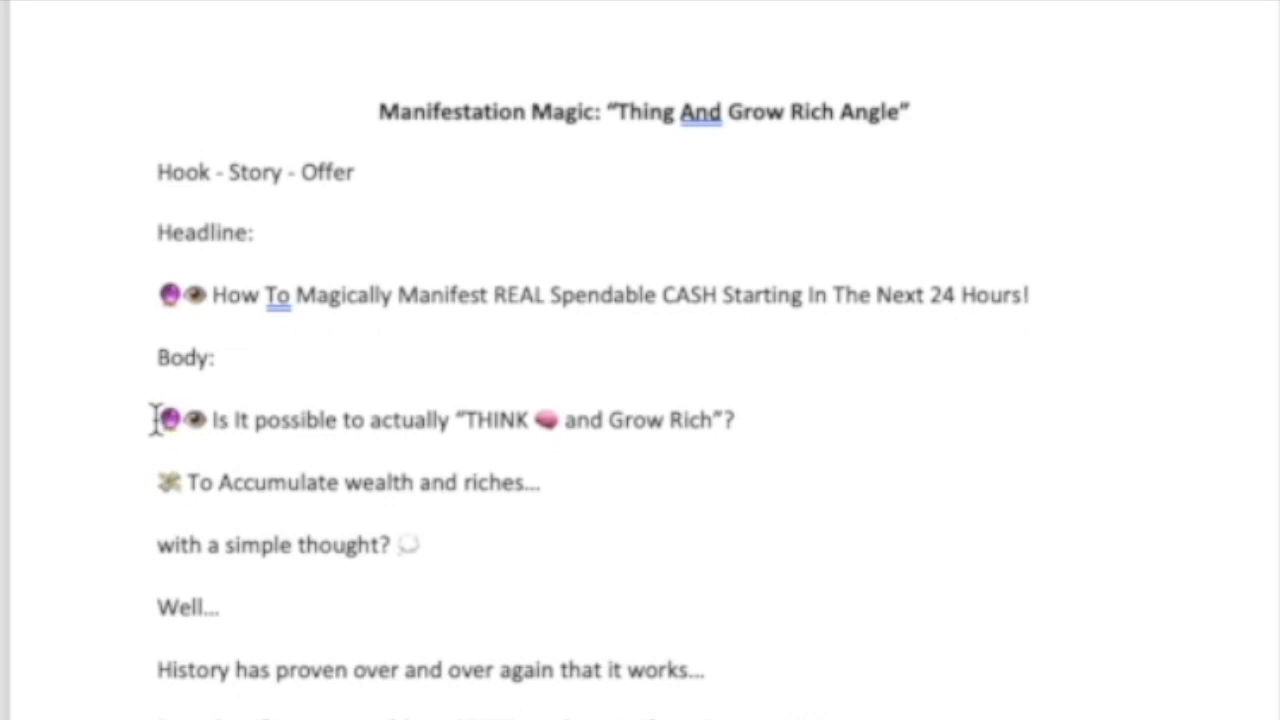
Examine the body copy's structure in the document, from the opening question through the story lines to the offer
left_click_drag(155, 420, 5, 500)
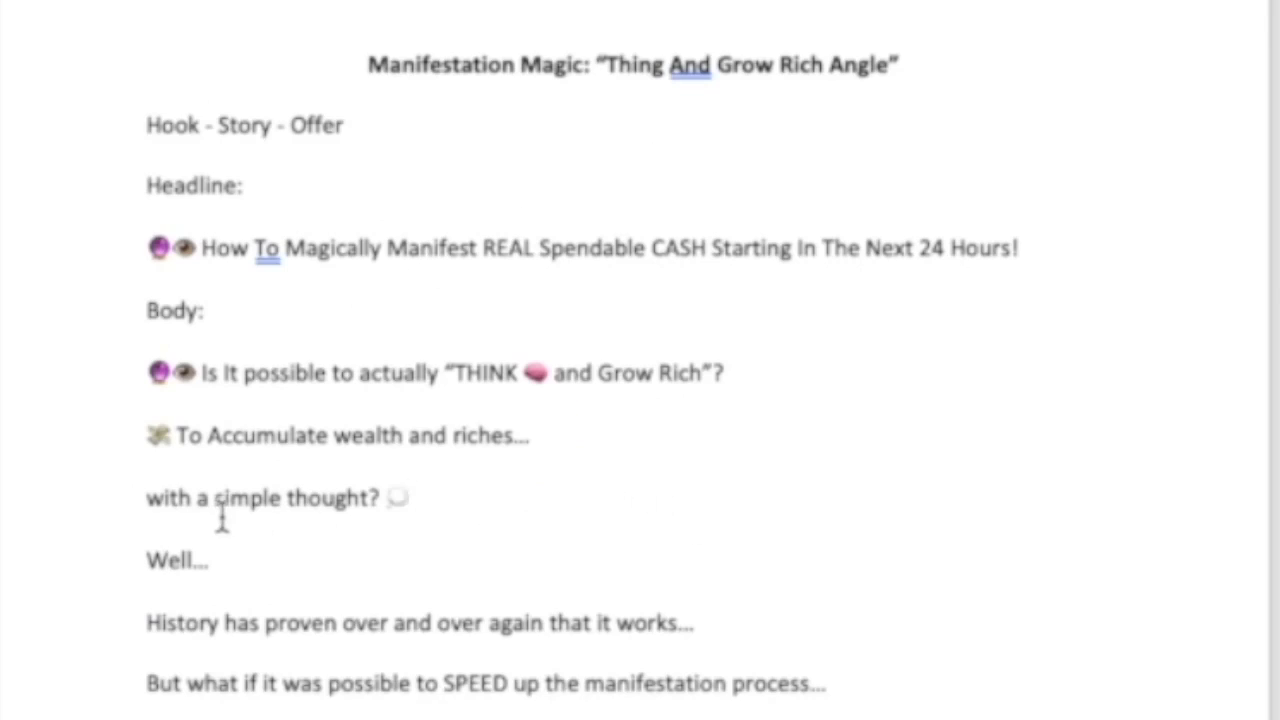
left_click_drag(145, 375, 760, 385)
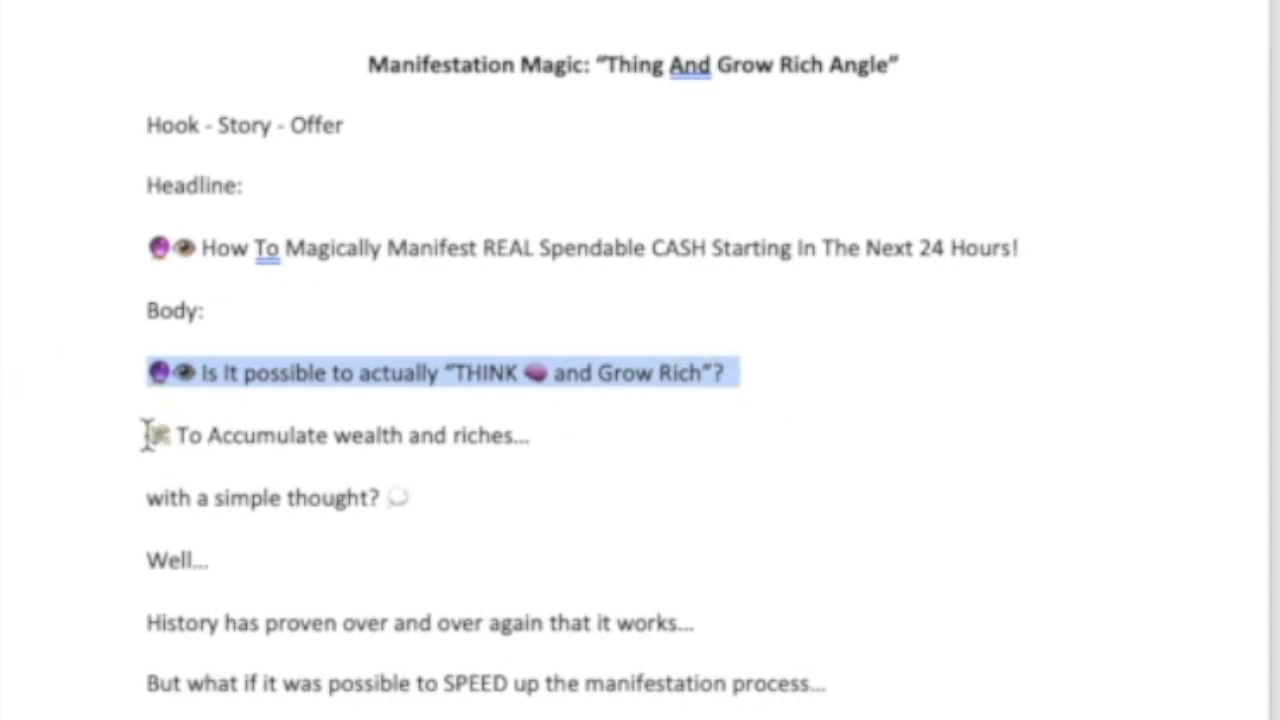
left_click_drag(147, 435, 300, 712)
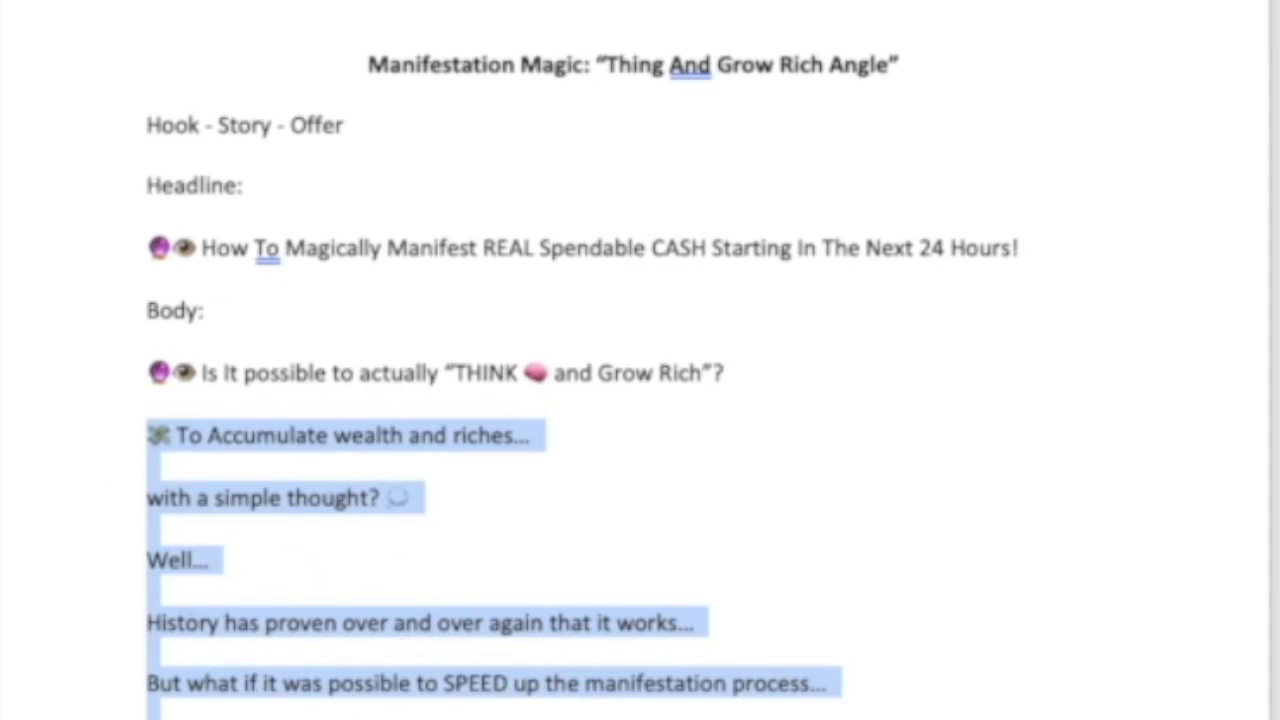
left_click(300, 712)
left_click_drag(129, 477, 610, 488)
left_click(535, 590)
left_click_drag(120, 523, 357, 680)
left_click(220, 189)
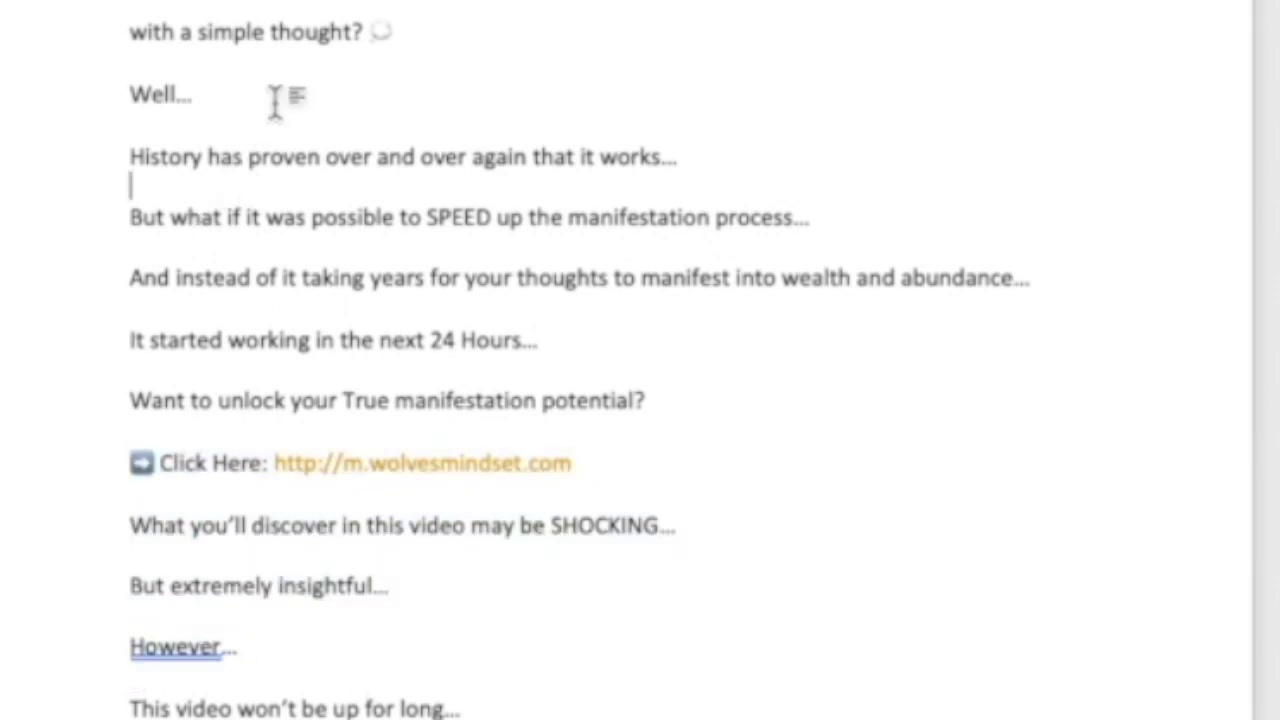
Highlight the opening body line "Is It possible to actually THINK and Grow Rich?" to examine it as the hook
scroll(330, 540, "up", 5)
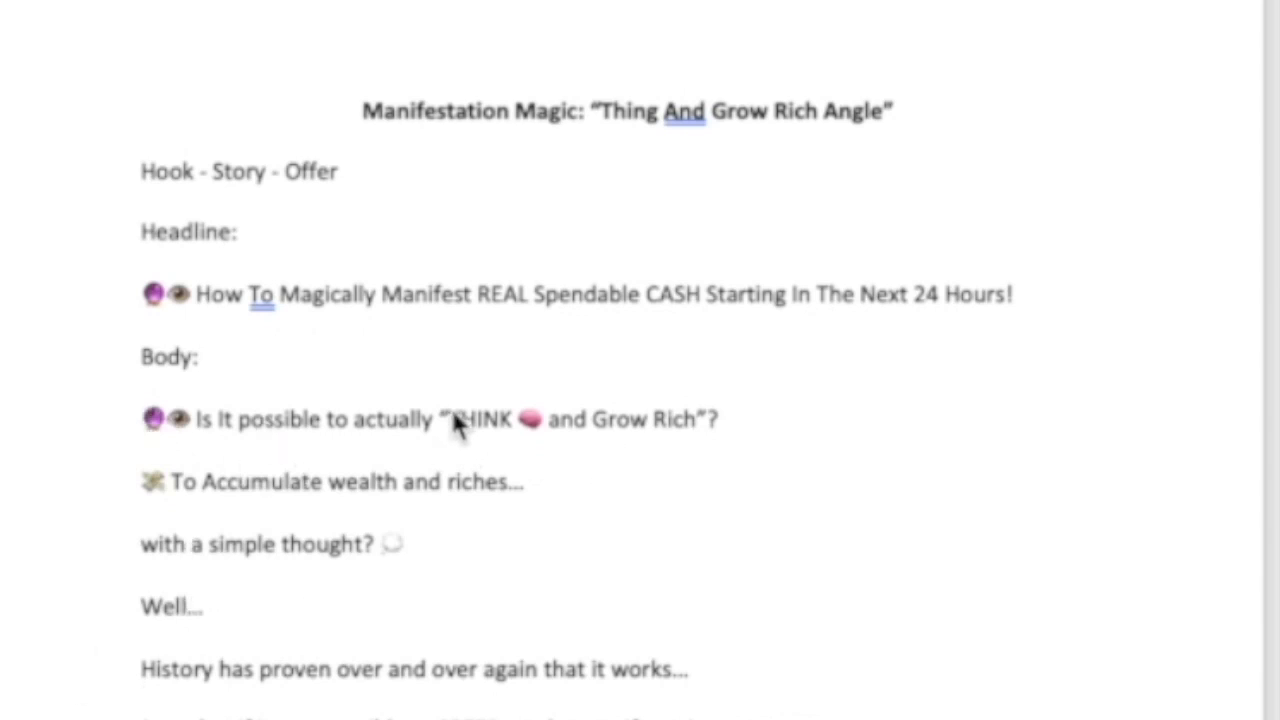
left_click(424, 418)
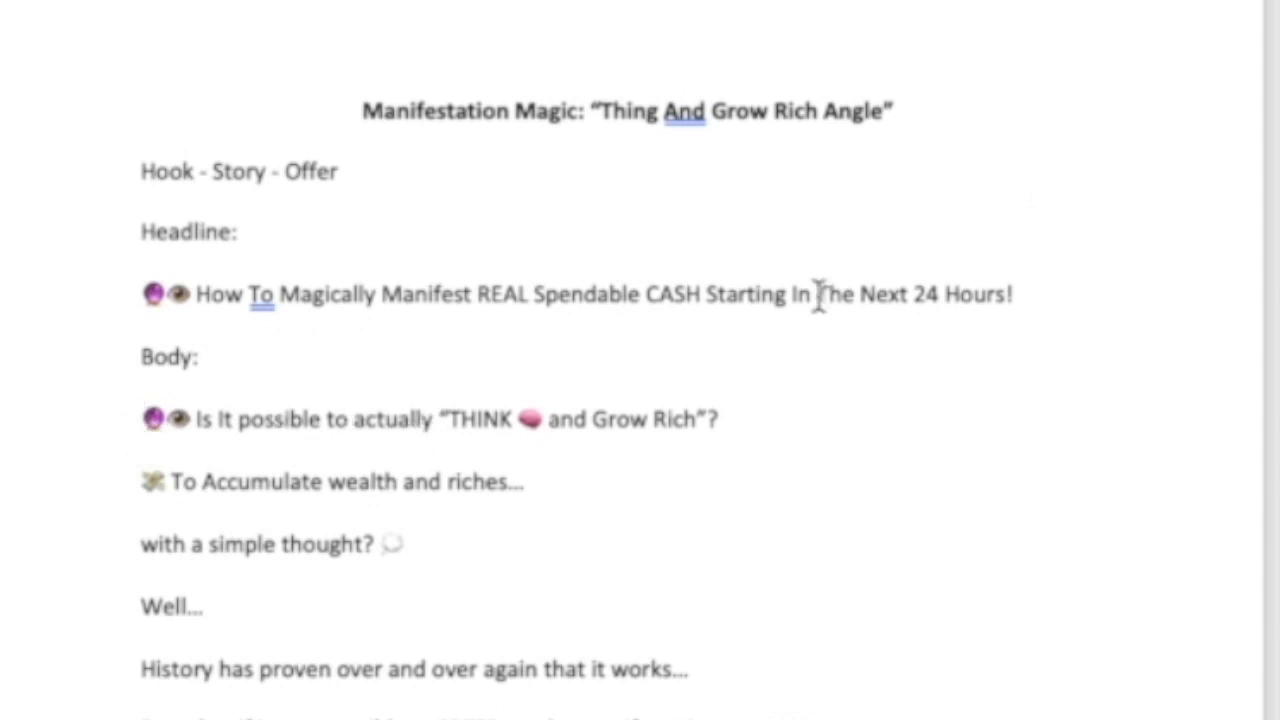
left_click_drag(729, 428, 142, 420)
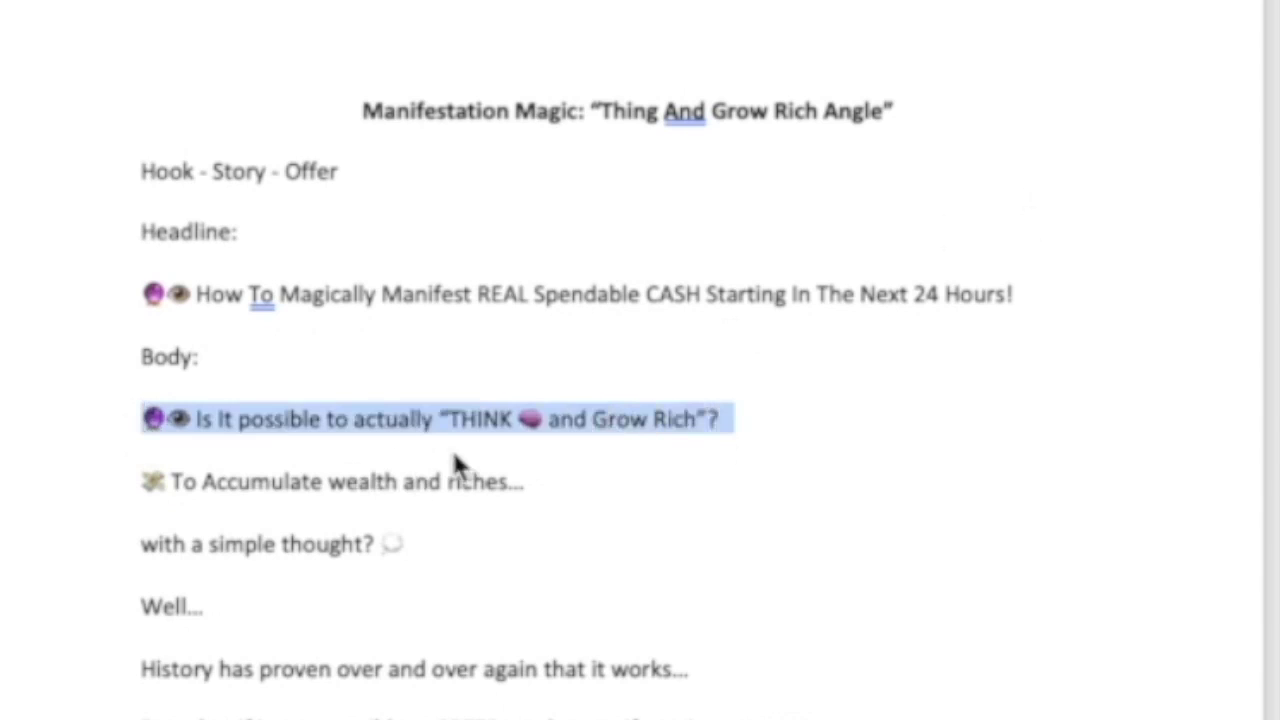
left_click(405, 436)
left_click_drag(148, 425, 735, 420)
left_click(223, 414)
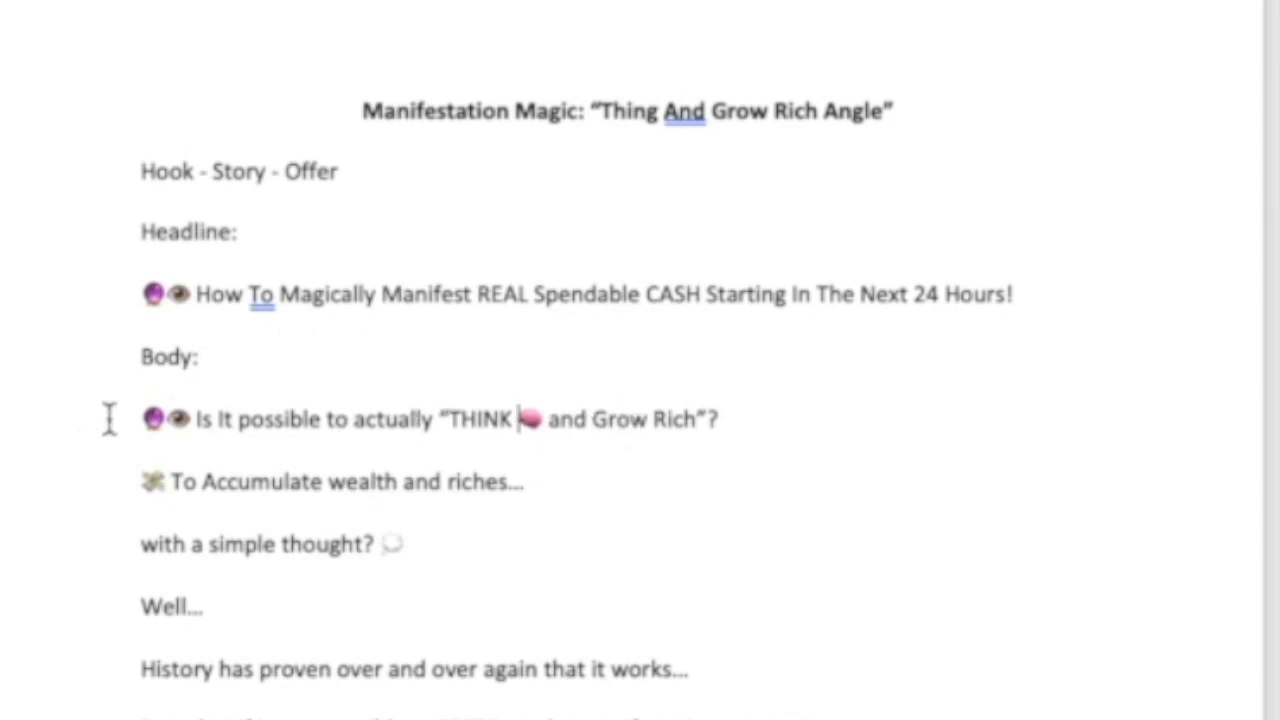
Highlight the lines about speeding up the manifestation process and "It started working in the next 24 Hours..." for review
scroll(172, 368, "down", 5)
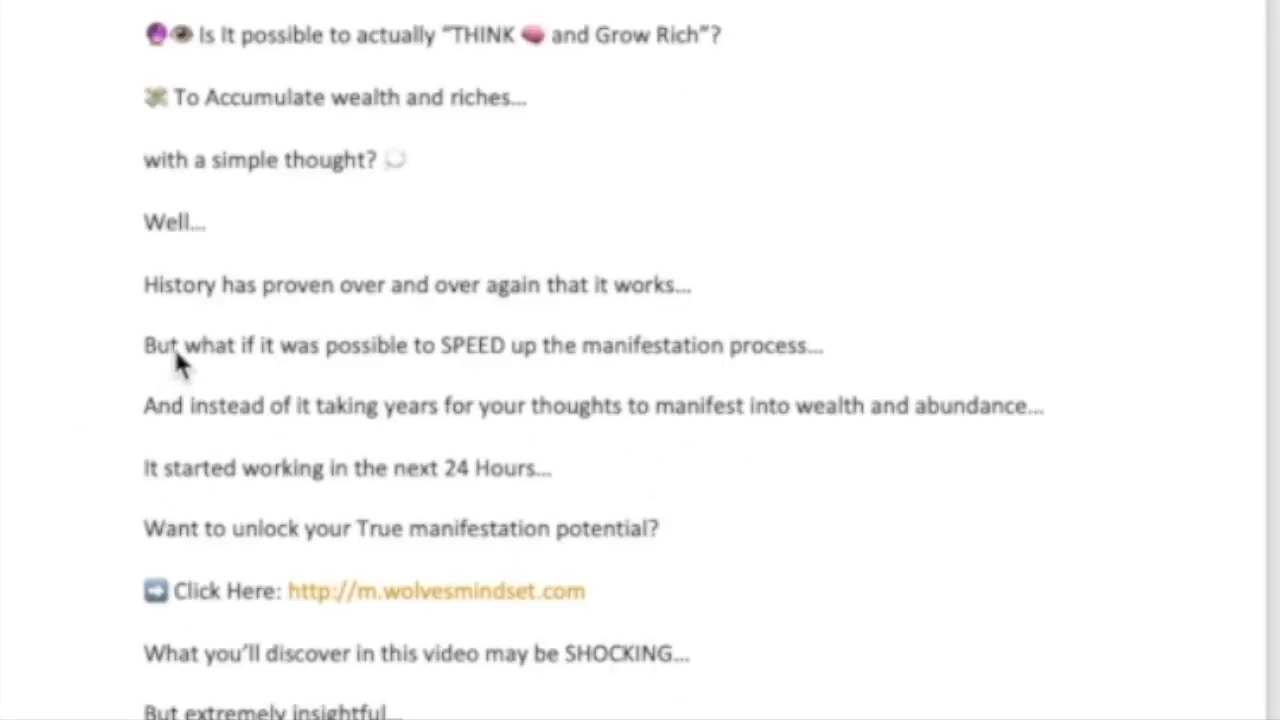
left_click_drag(145, 345, 819, 347)
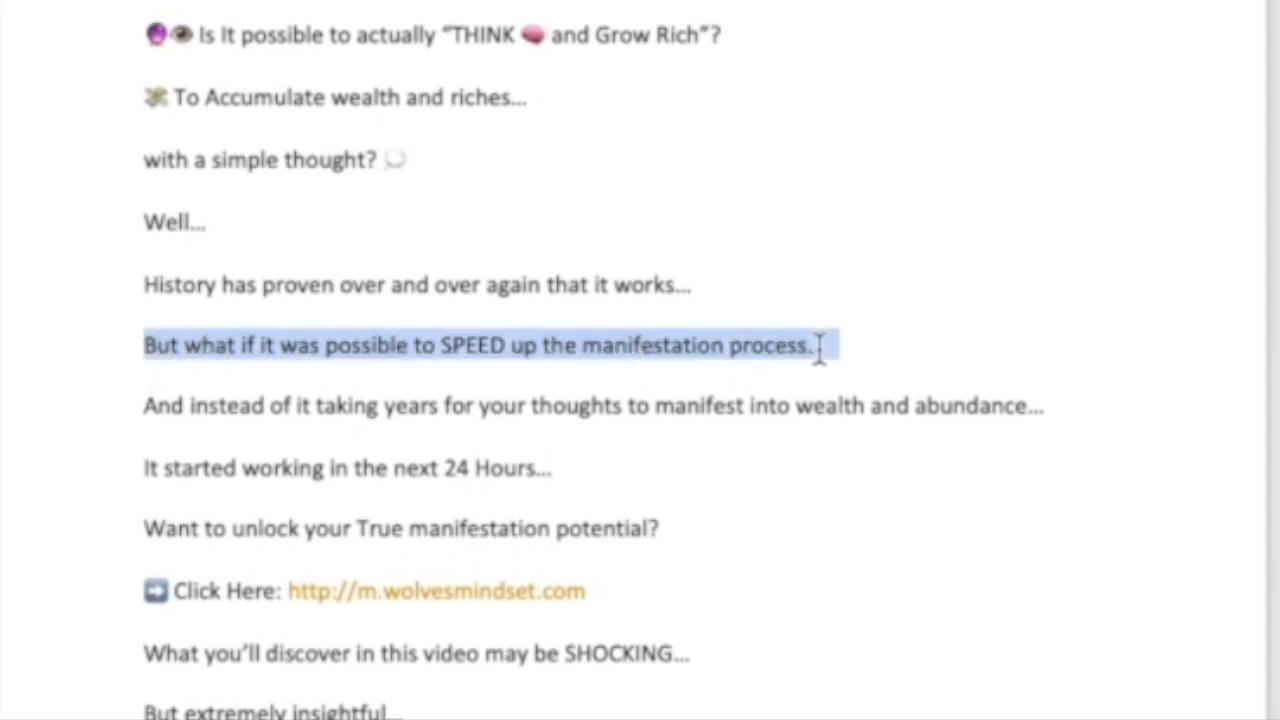
left_click(837, 349)
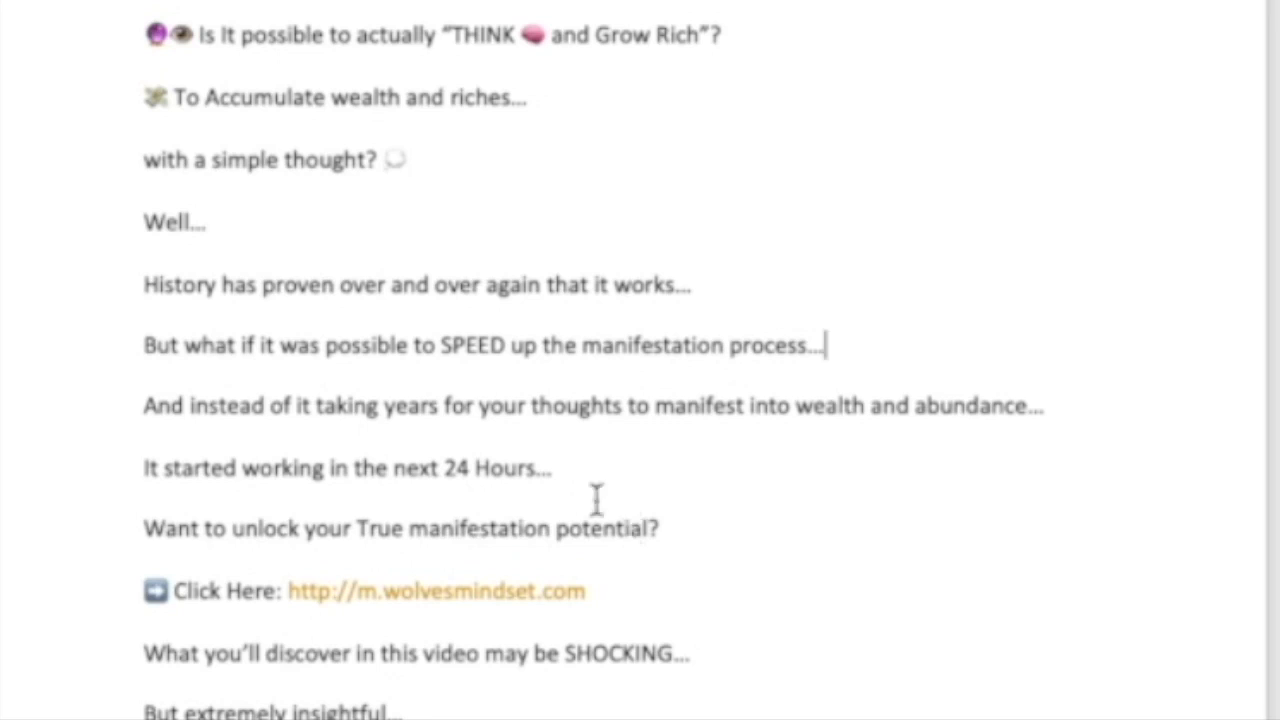
left_click_drag(558, 468, 149, 466)
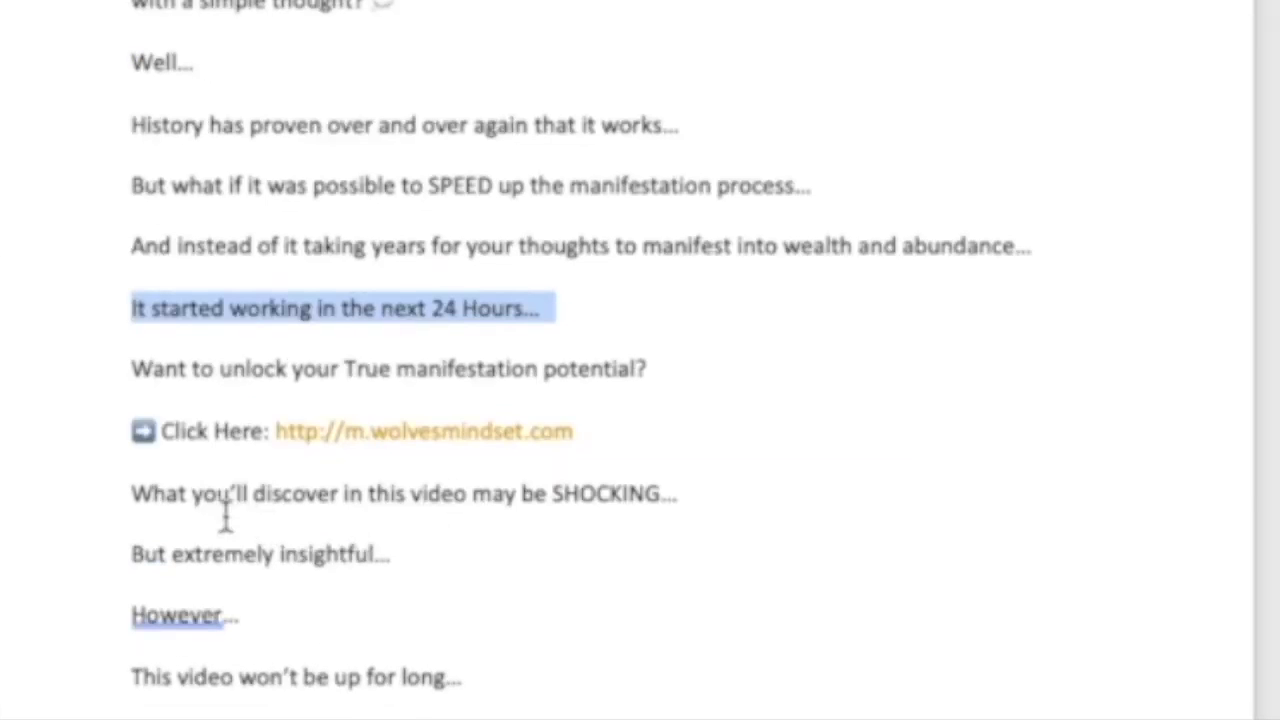
Examine the lines "What you'll discover in this video may be SHOCKING..." and "But extremely insightful..." below the link
left_click_drag(121, 492, 416, 546)
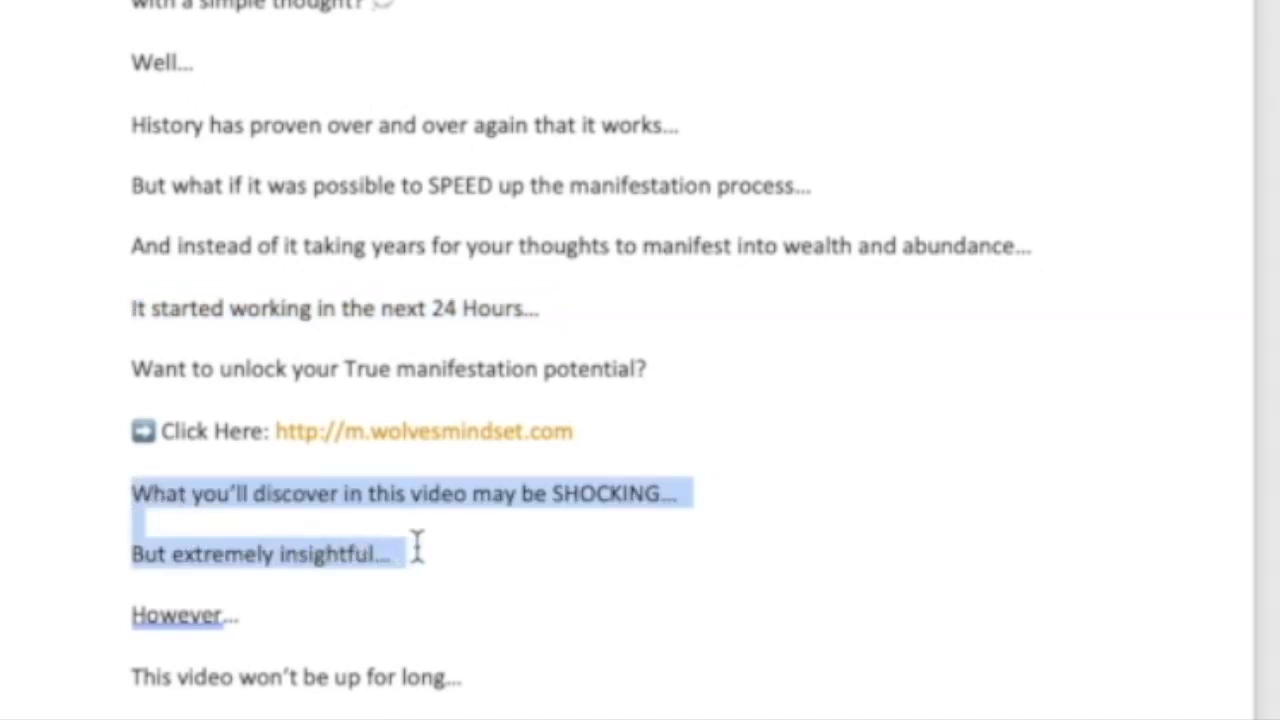
left_click_drag(257, 492, 351, 500)
left_click(348, 495)
left_click_drag(129, 491, 405, 548)
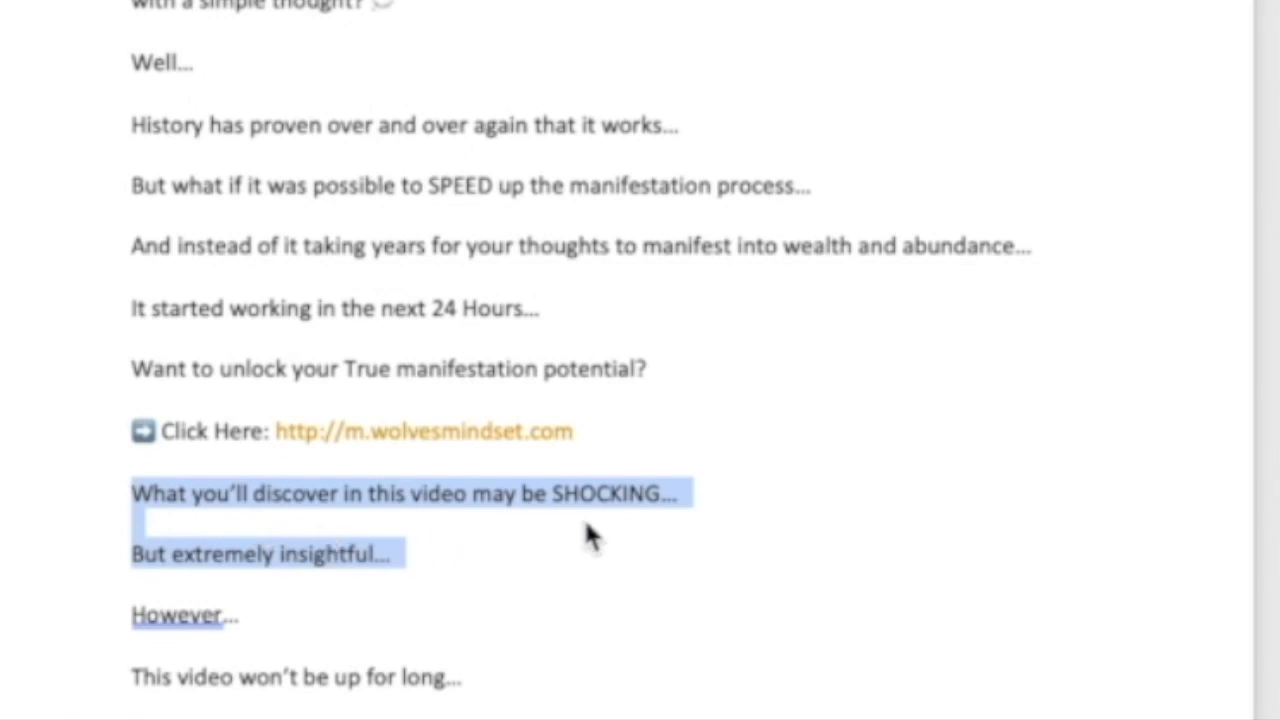
left_click(400, 477)
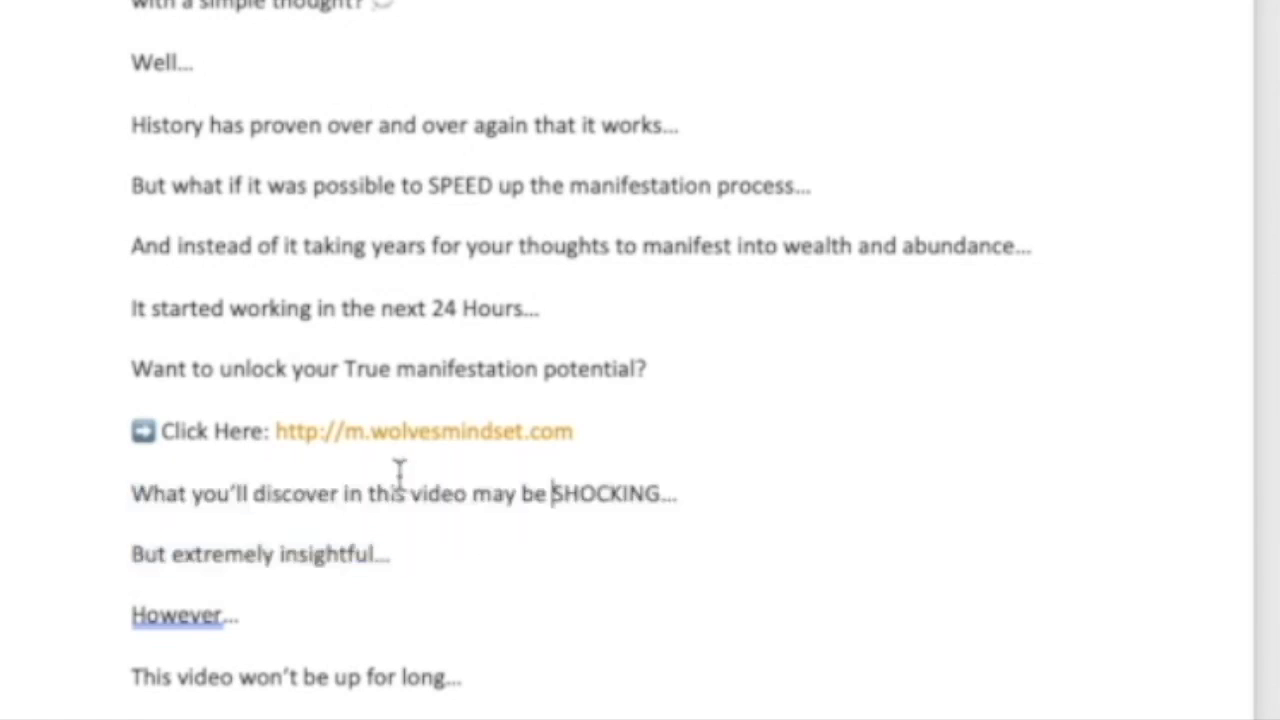
left_click_drag(127, 503, 705, 492)
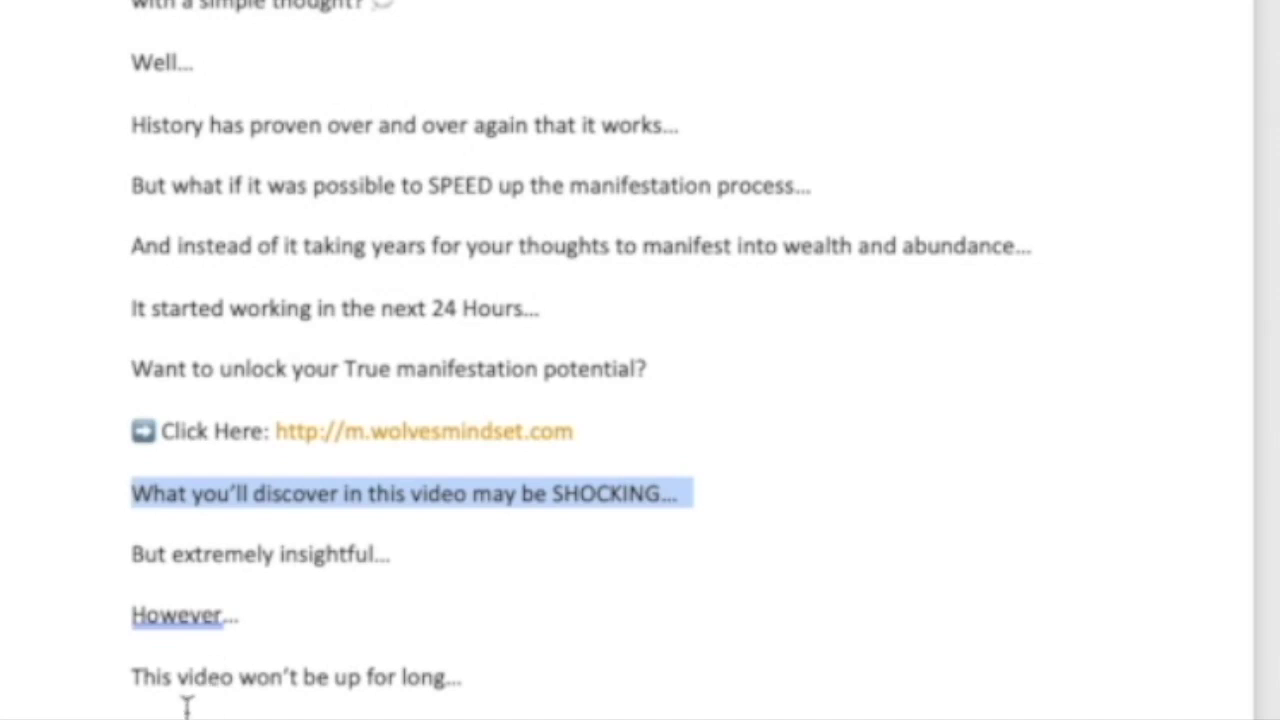
Examine the closing lines from "This video won't be up for long..." and switch back to the ad in Ads Manager
left_click_drag(134, 680, 416, 700)
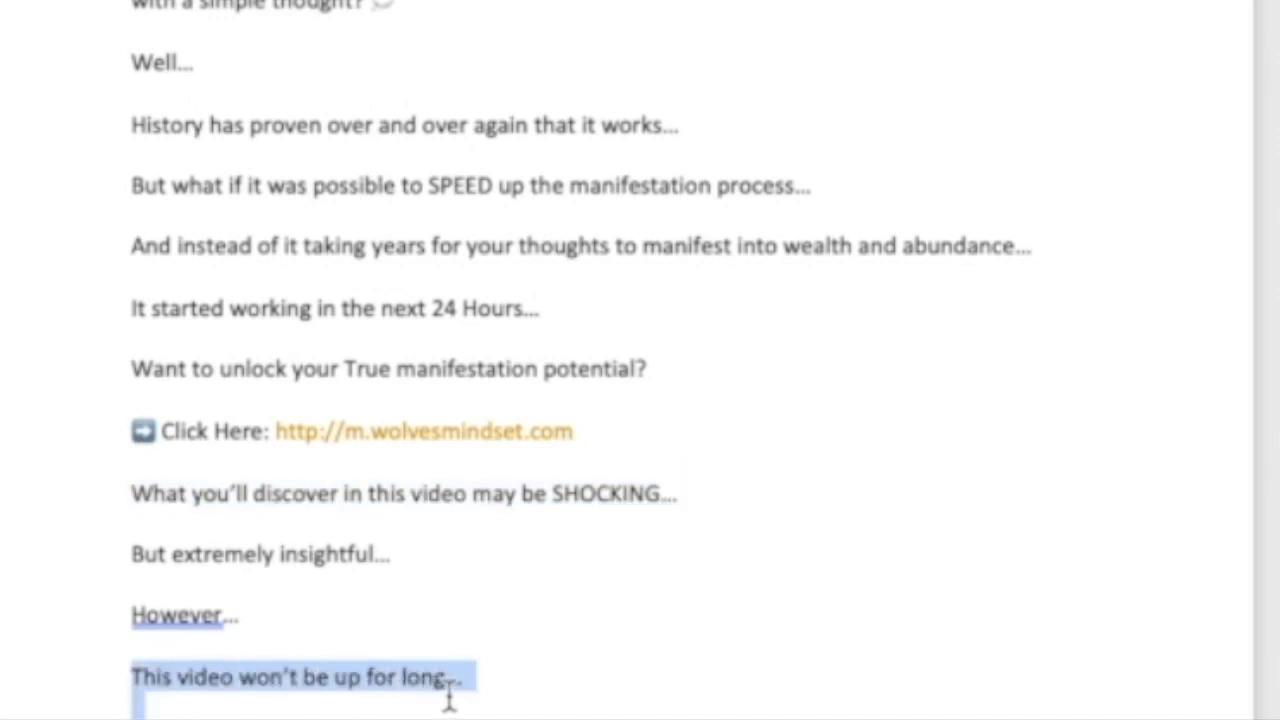
left_click(455, 680)
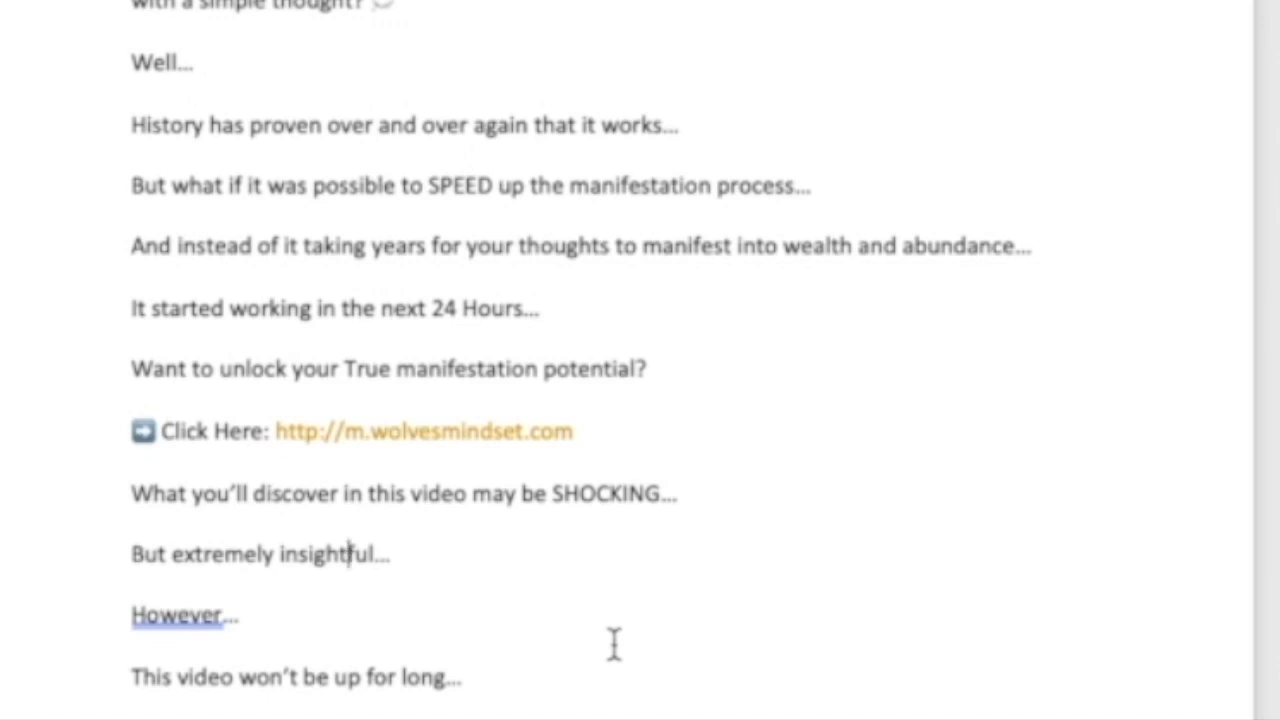
left_click_drag(139, 710, 114, 0)
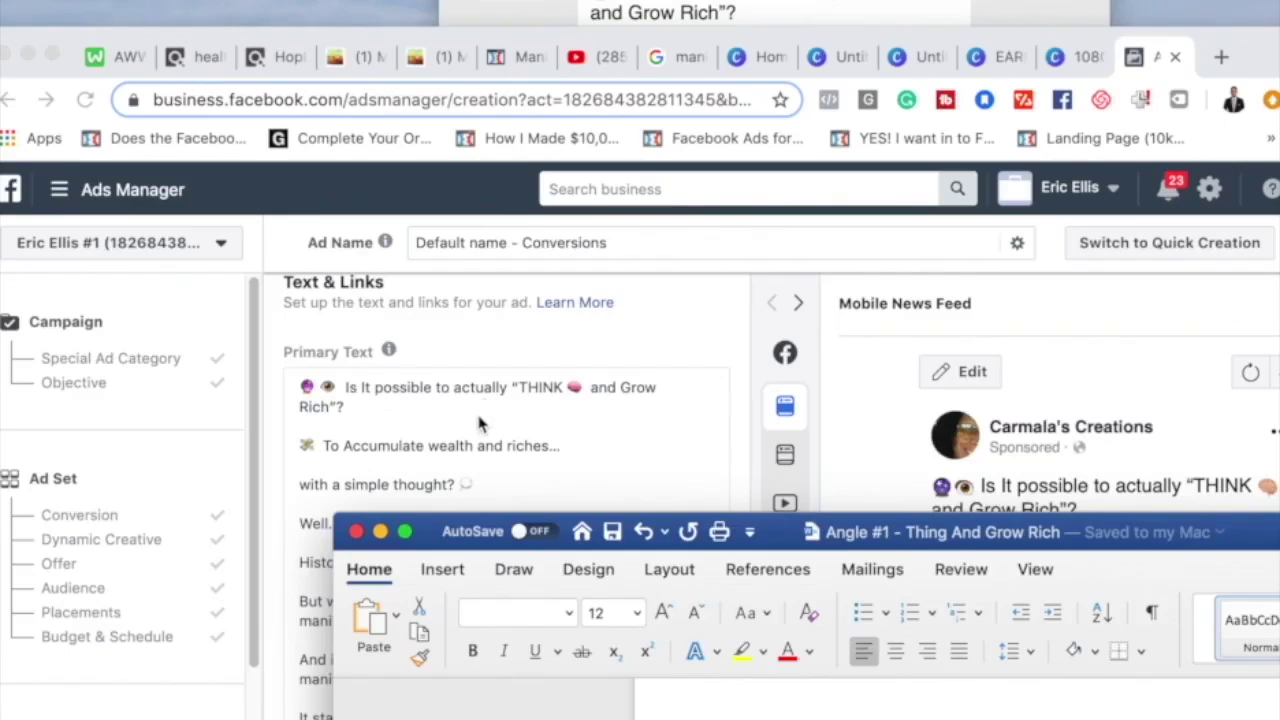
key("super+Tab")
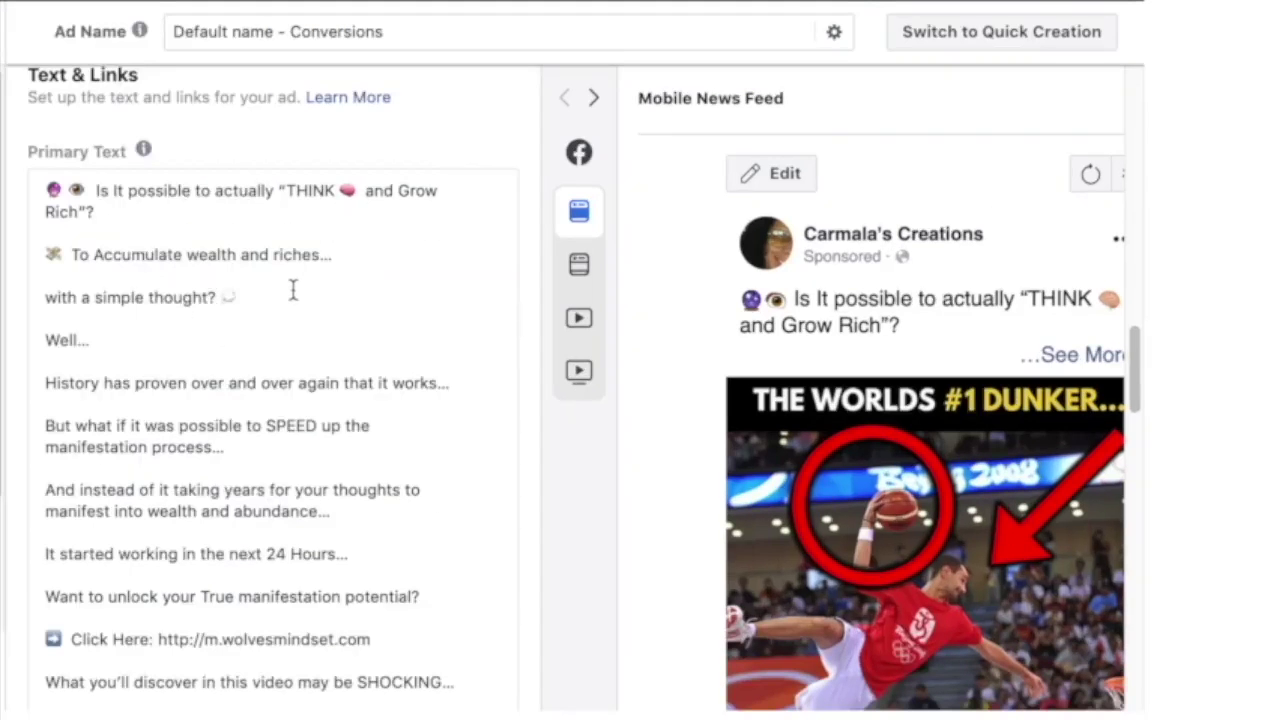
Review the uploaded image in the Media section together with the primary text and the Mobile News Feed preview
scroll(293, 298, "up", 3)
scroll(360, 335, "up", 10)
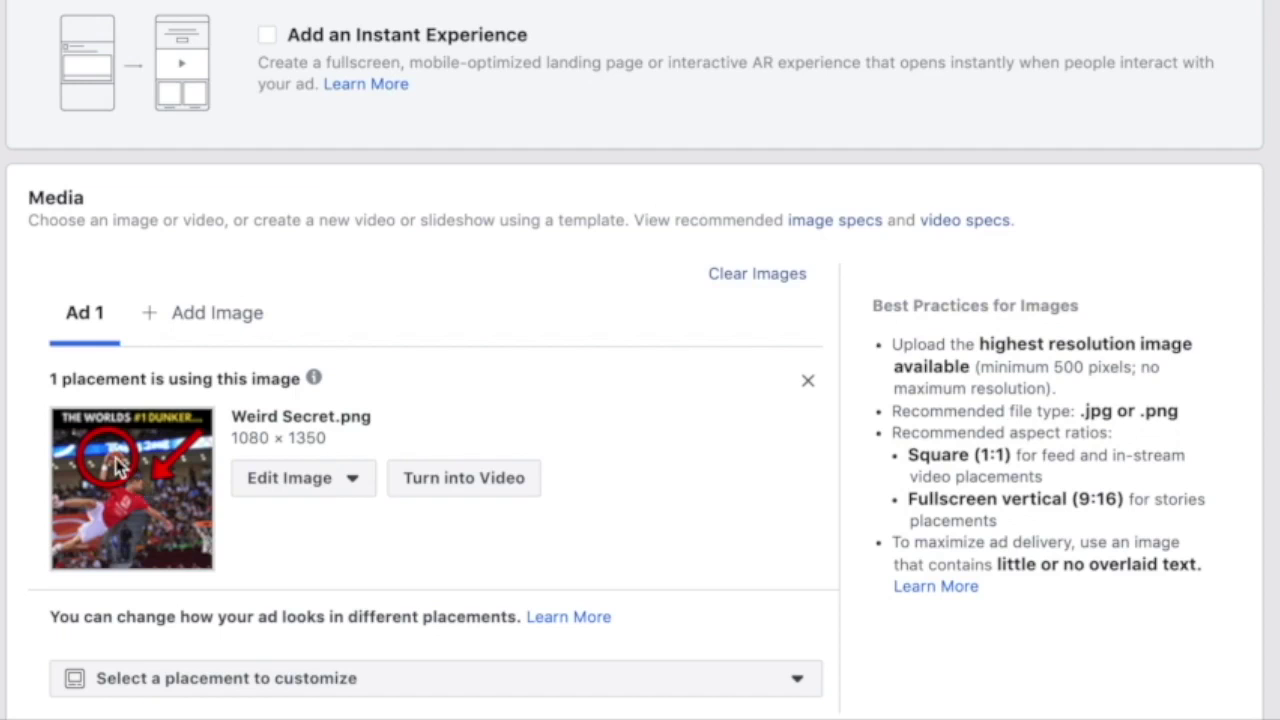
scroll(150, 445, "down", 2)
scroll(135, 440, "down", 7)
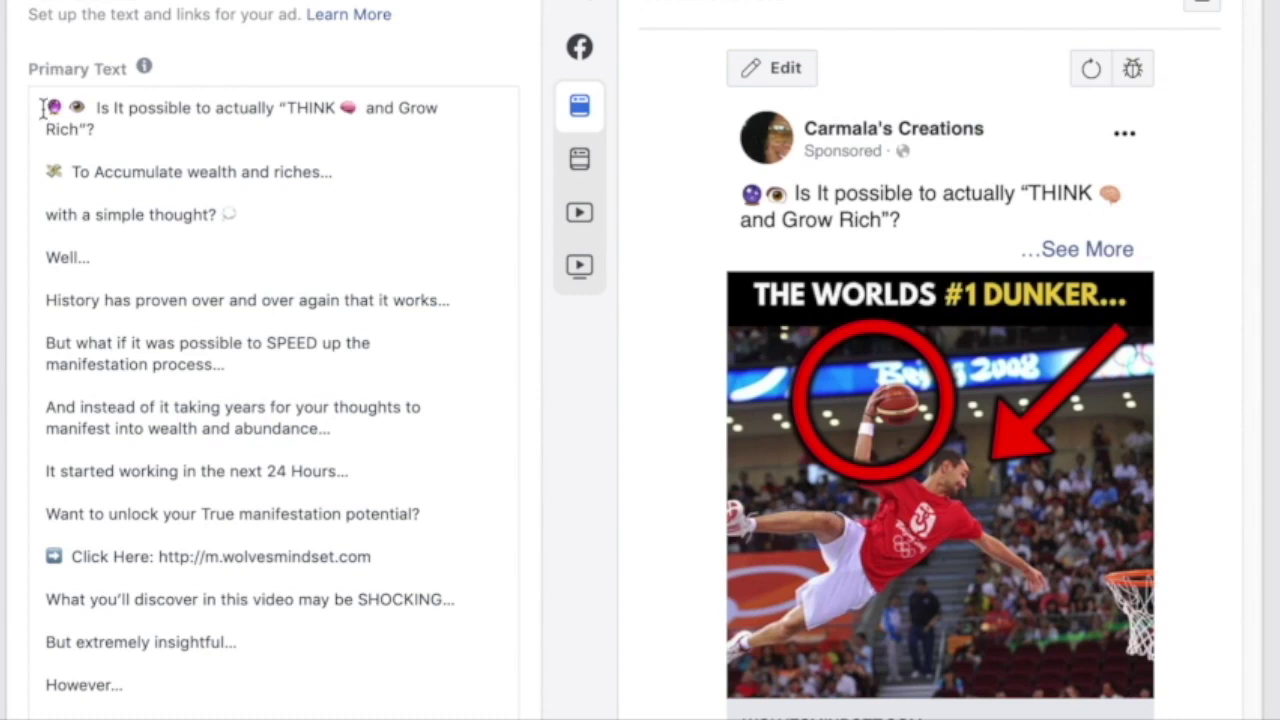
scroll(123, 334, "down", 5)
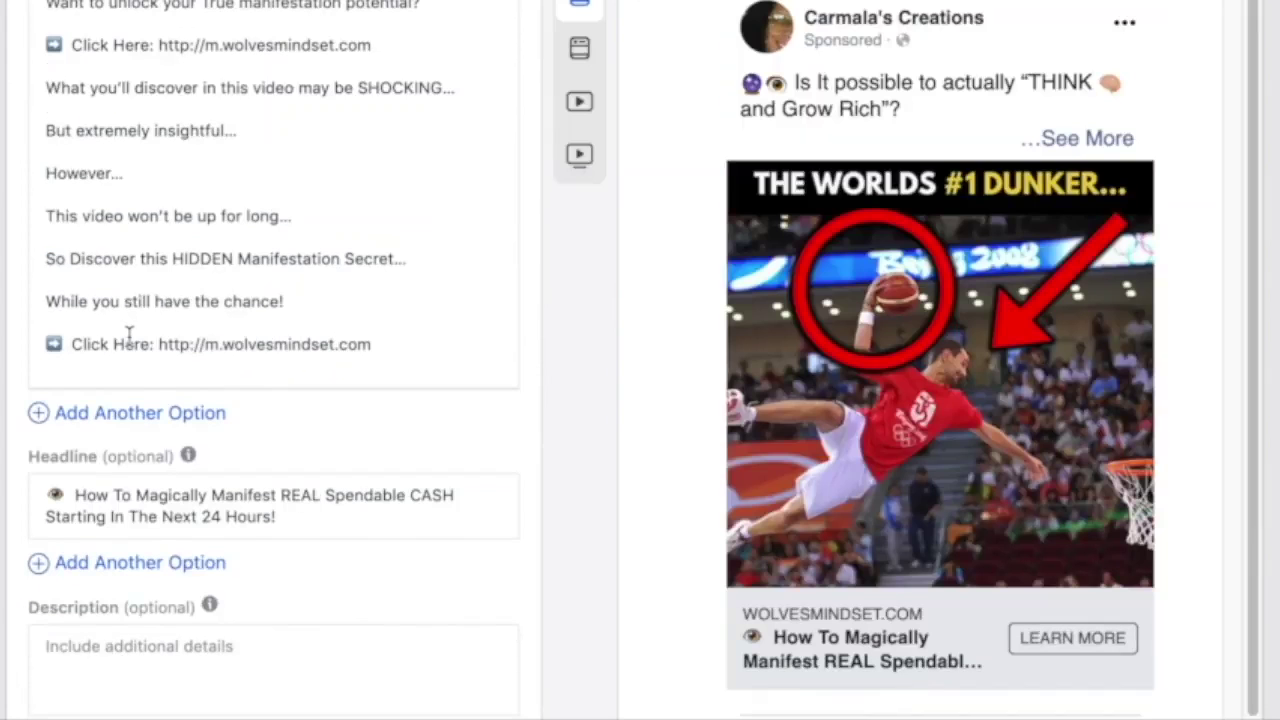
scroll(266, 225, "up", 8)
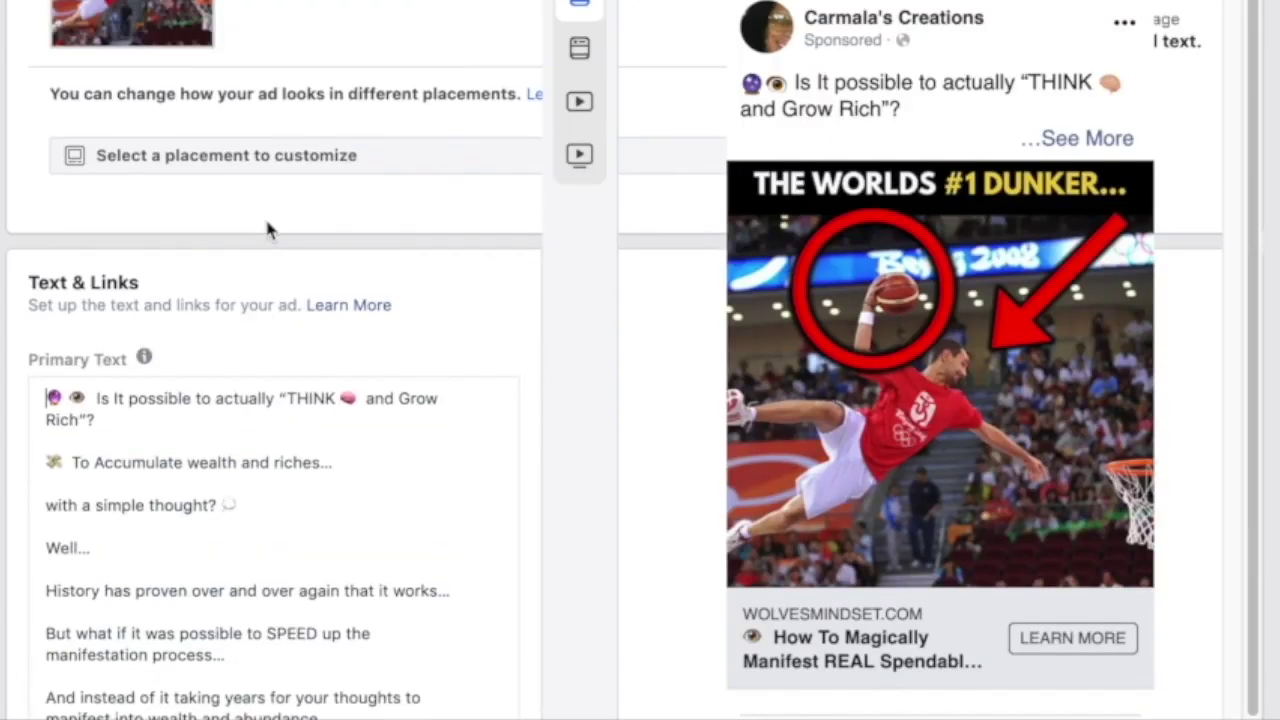
Examine the primary text from "It started working in the next 24 Hours..." down to the closing "Click Here" link
scroll(266, 229, "down", 4)
scroll(206, 314, "down", 3)
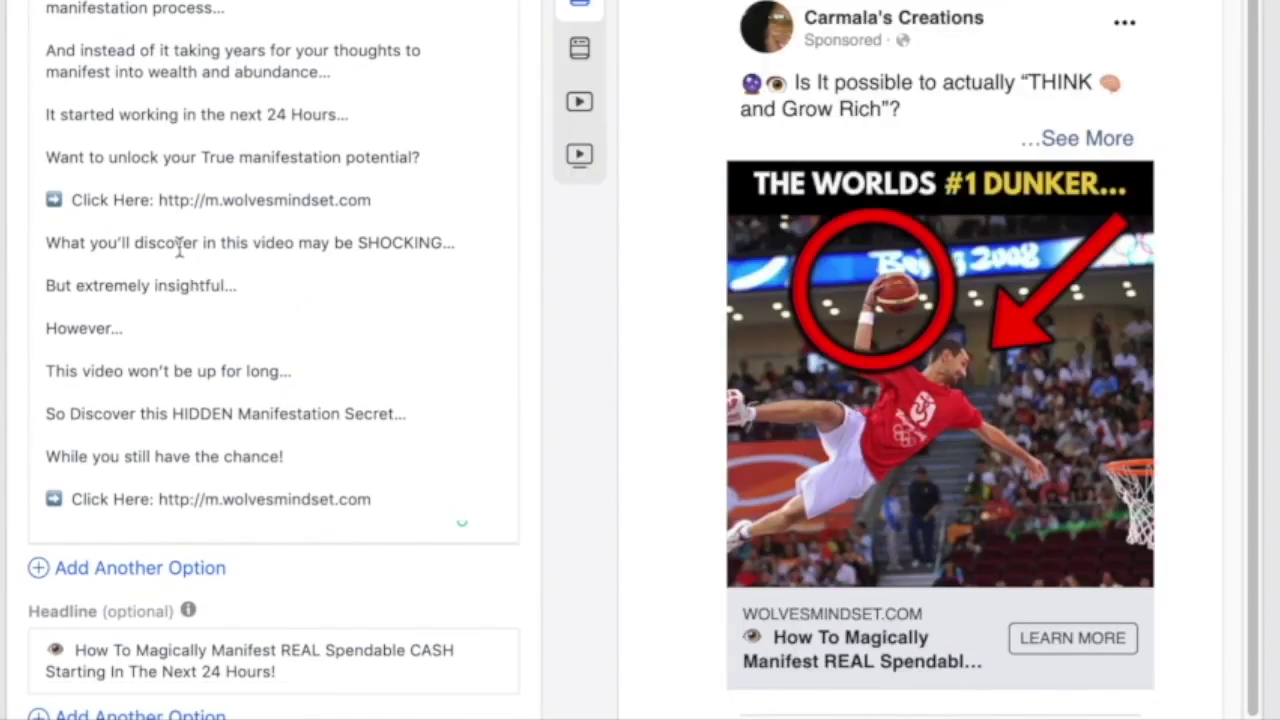
scroll(182, 240, "down", 1)
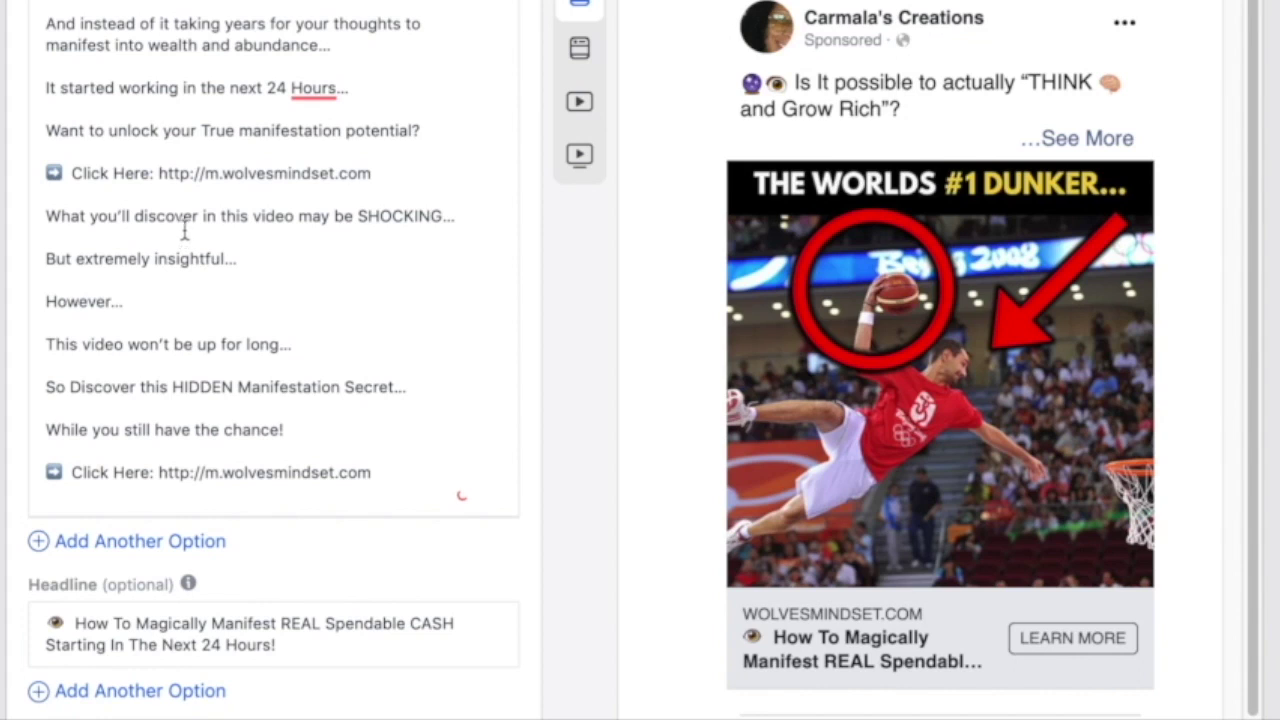
scroll(195, 226, "down", 1)
scroll(197, 222, "down", 1)
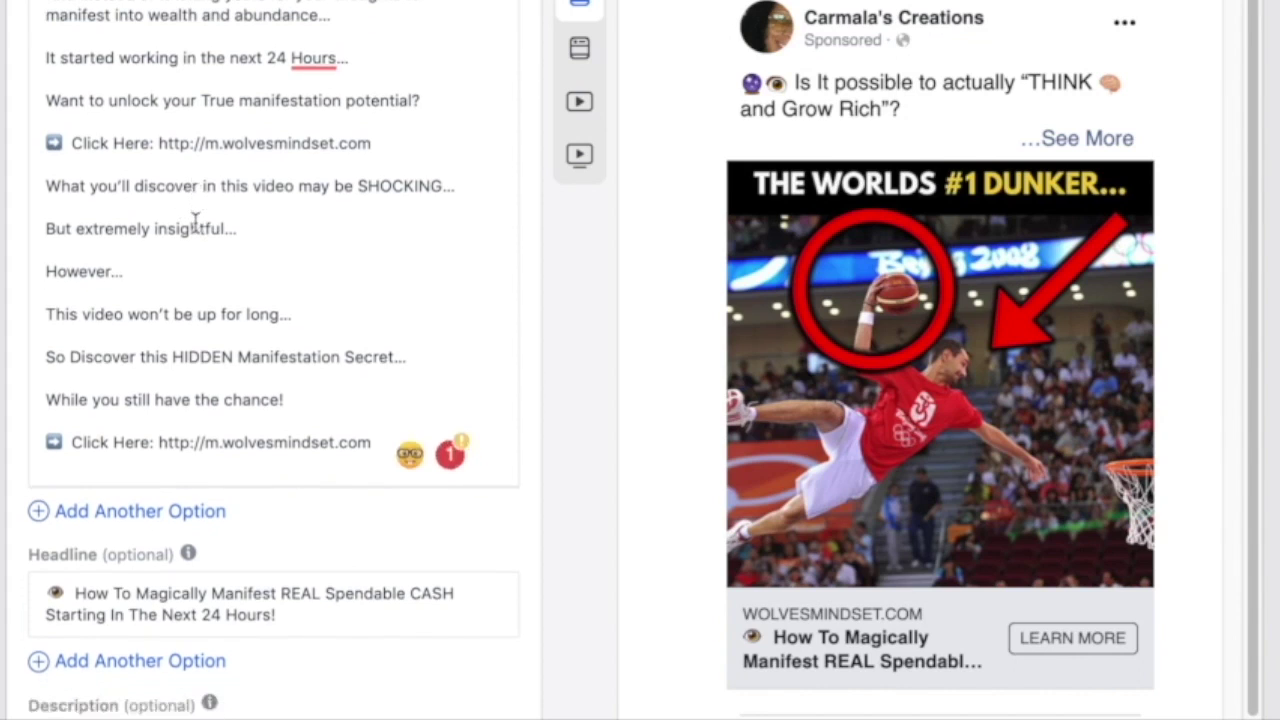
scroll(191, 226, "down", 1)
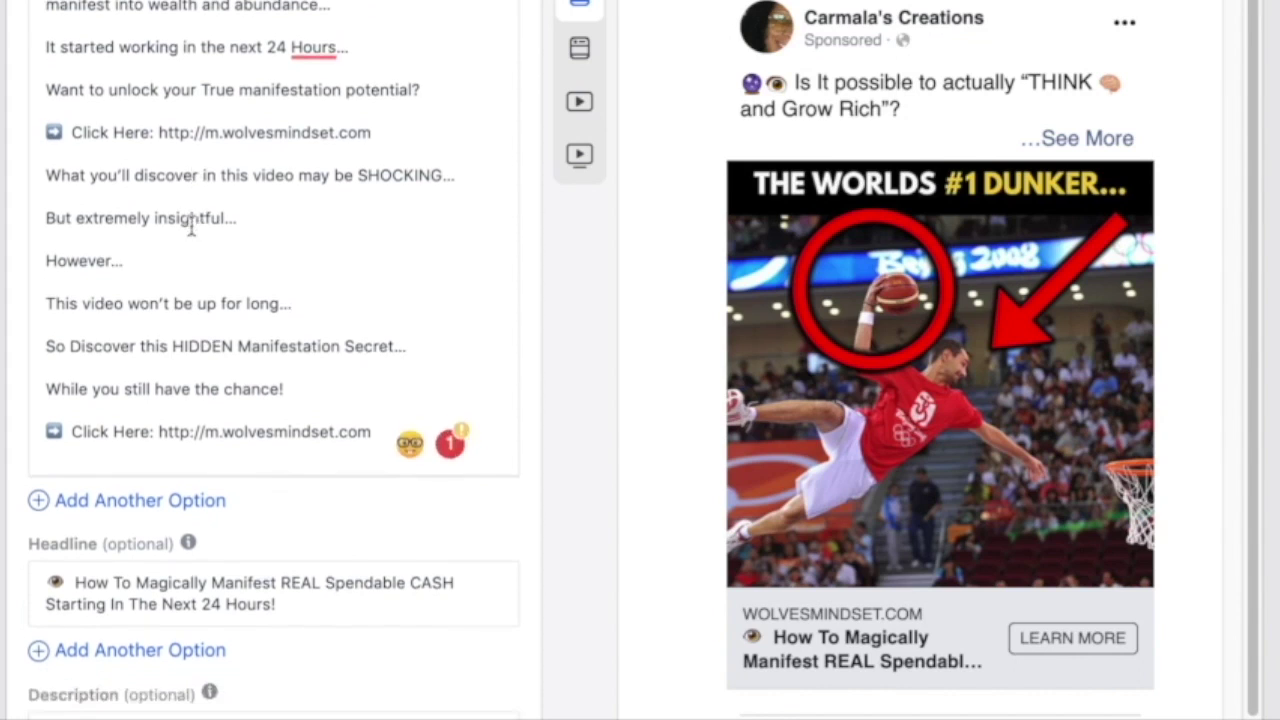
scroll(191, 228, "down", 1)
scroll(193, 225, "up", 1)
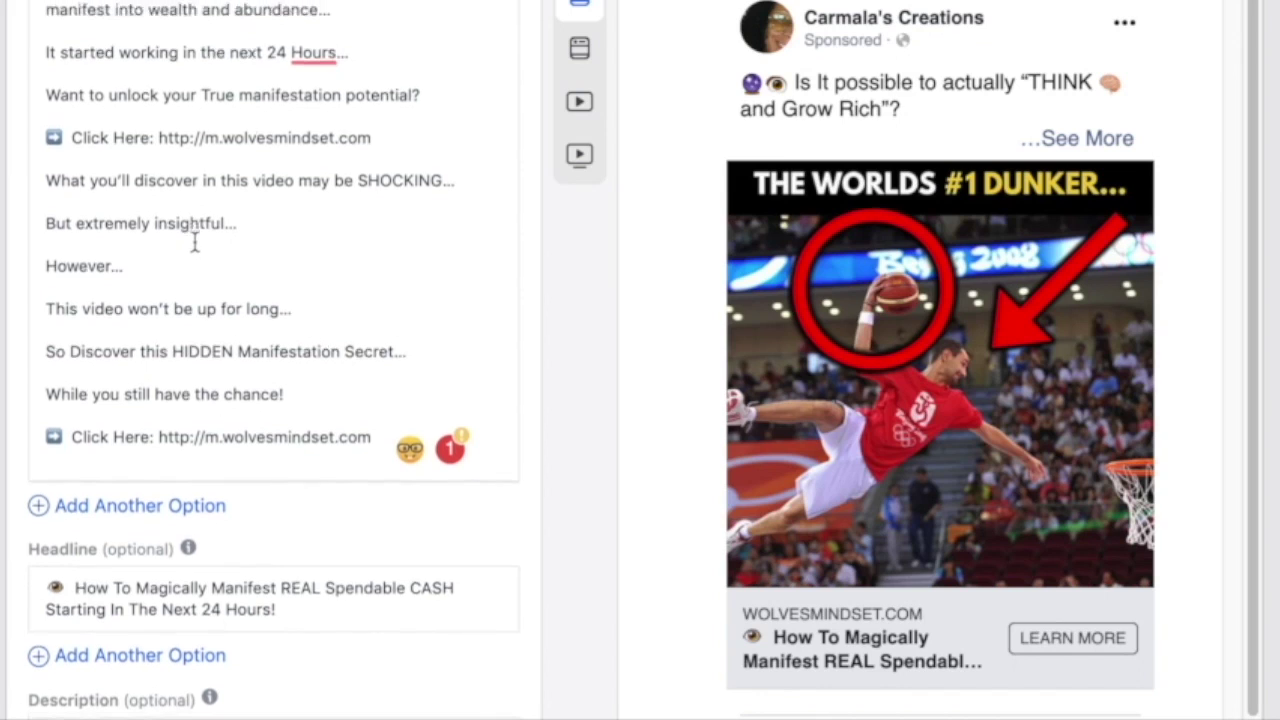
scroll(195, 208, "up", 1)
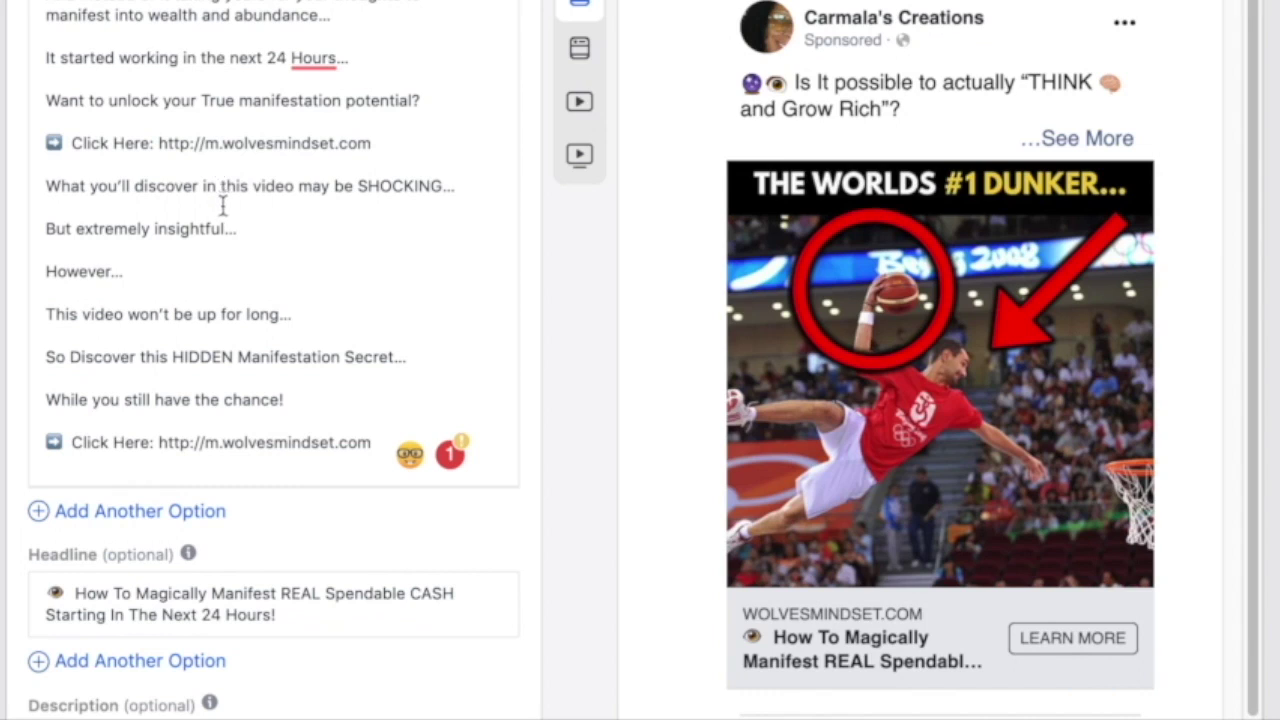
Examine the ad headline "How To Magically Manifest REAL Spendable CASH Starting In The Next 24 Hours!"
scroll(238, 212, "down", 1)
scroll(238, 212, "down", 4)
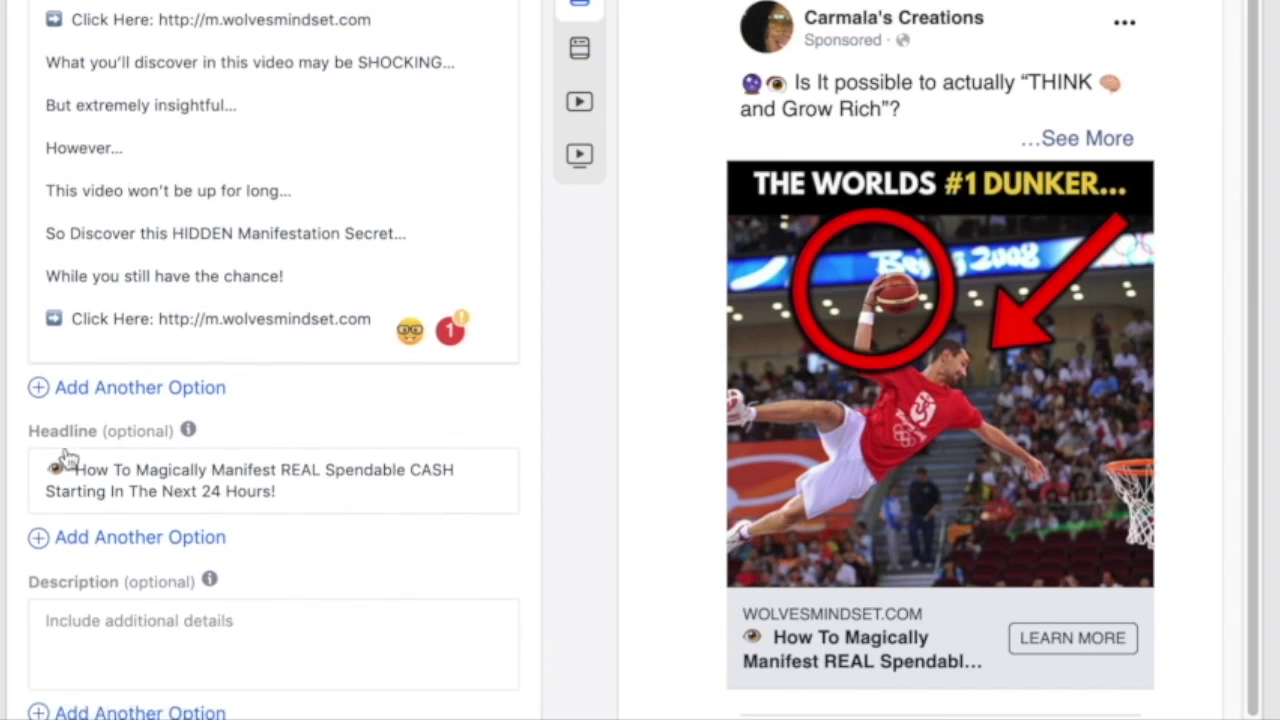
scroll(95, 478, "down", 2)
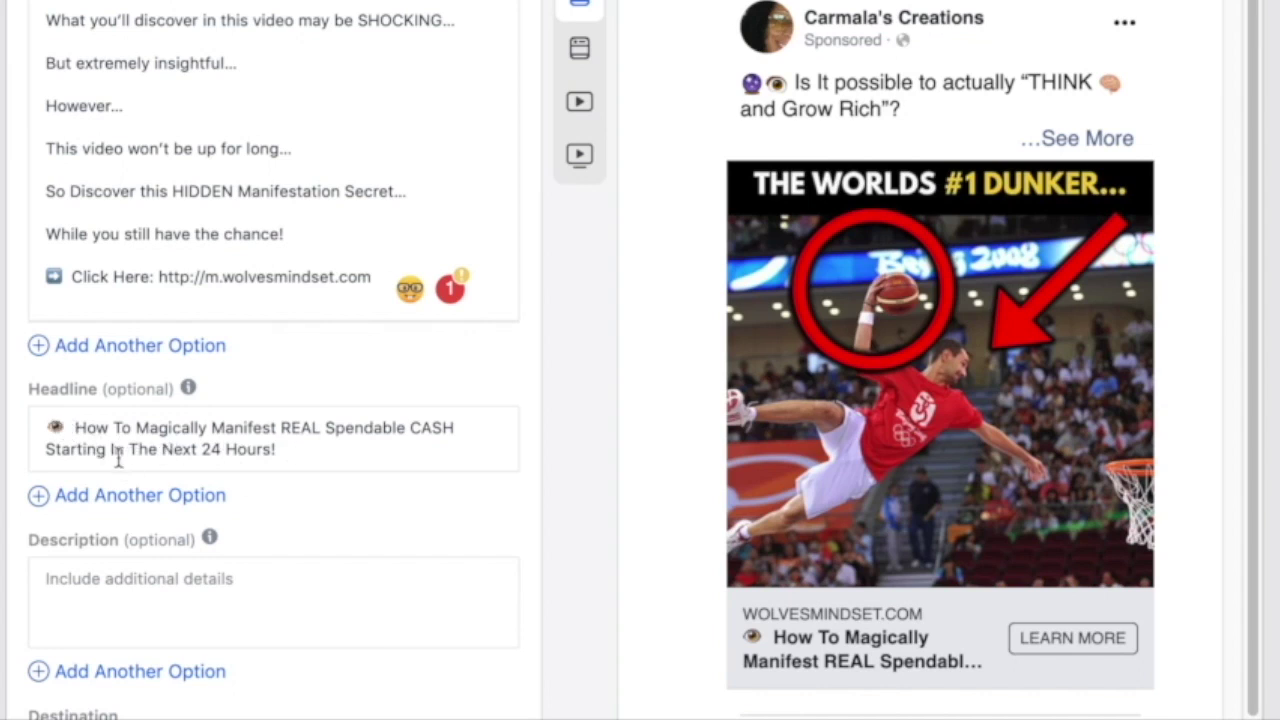
left_click(186, 449)
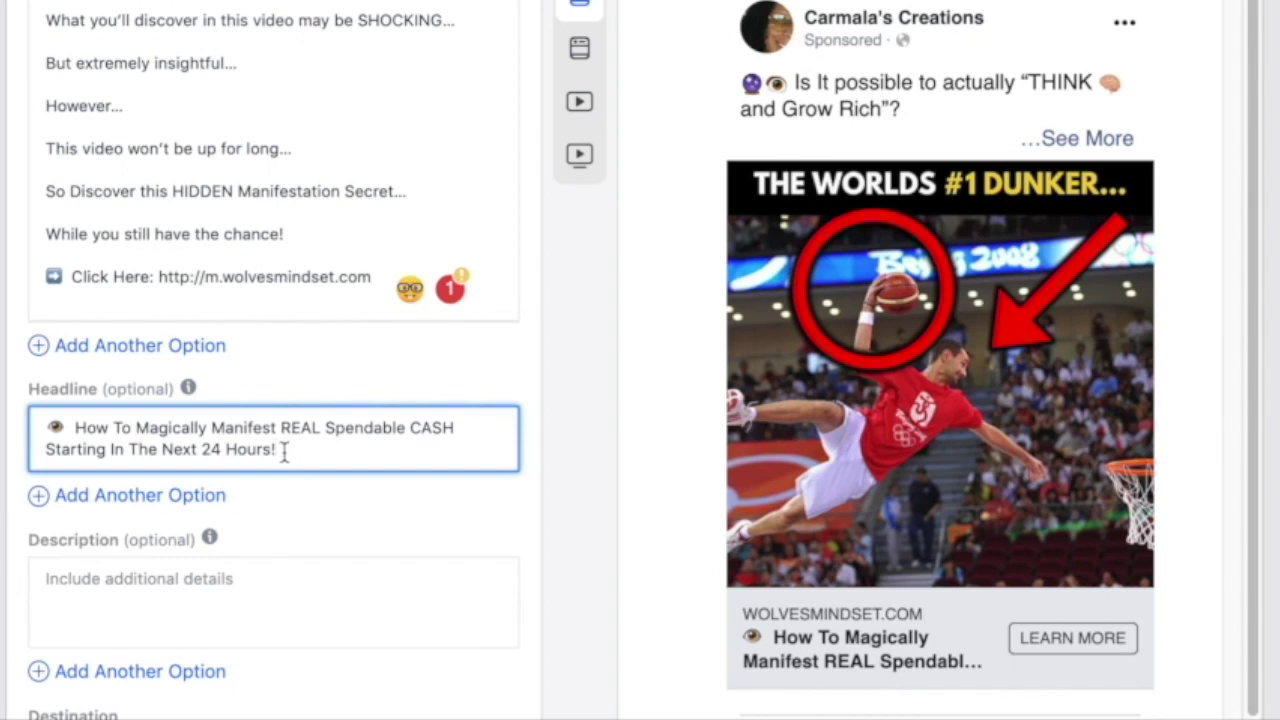
scroll(287, 450, "up", 1)
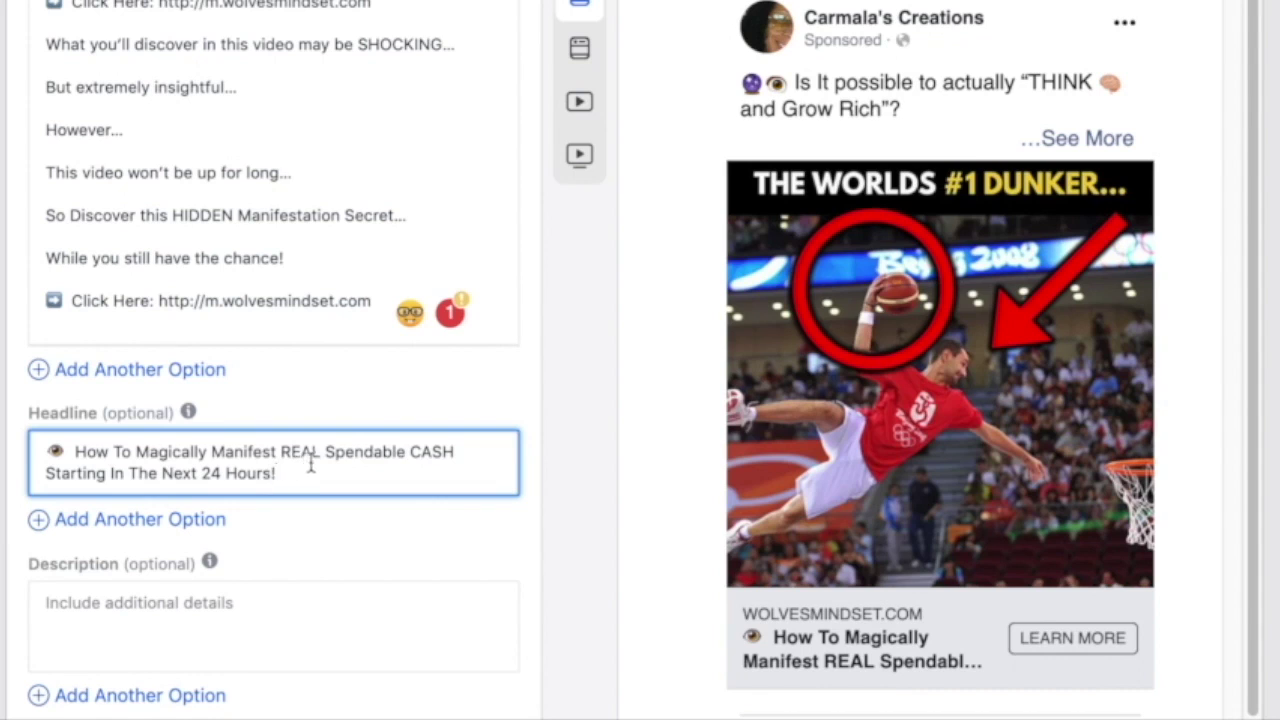
scroll(300, 470, "down", 1)
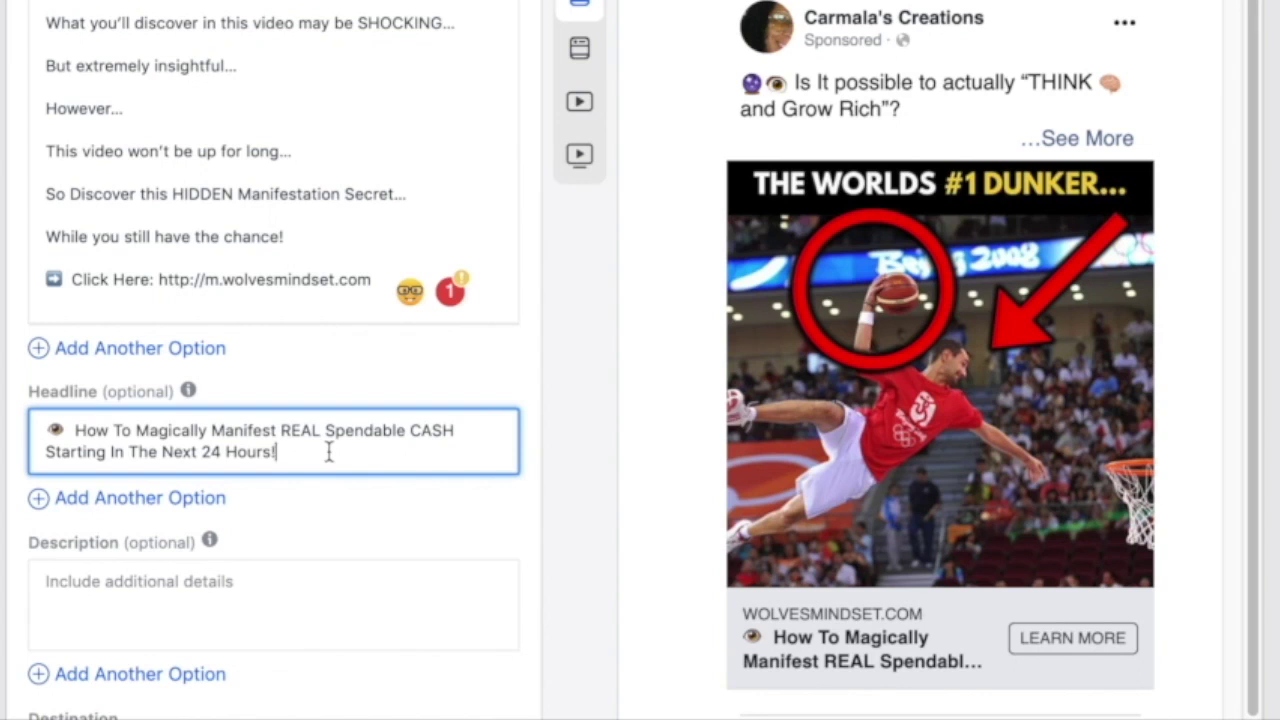
Review the ad's destination, website URL, display link and call to action settings below the headline
scroll(340, 445, "down", 3)
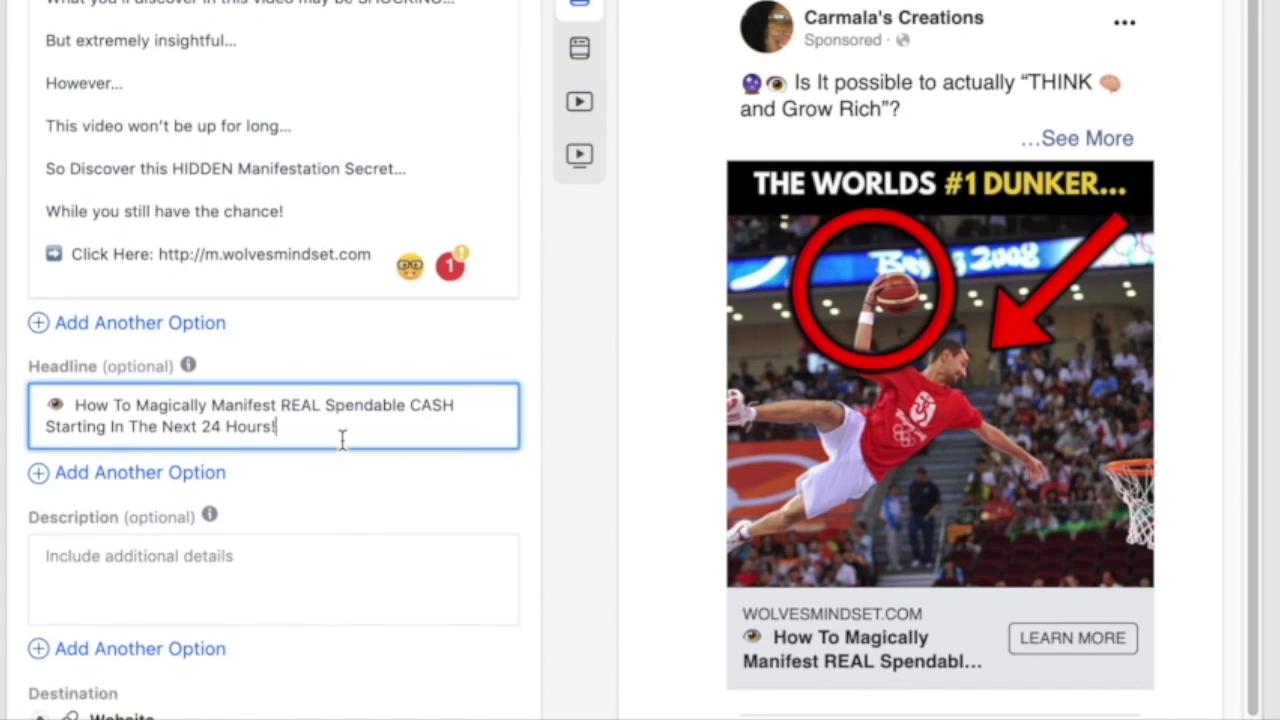
scroll(340, 437, "down", 5)
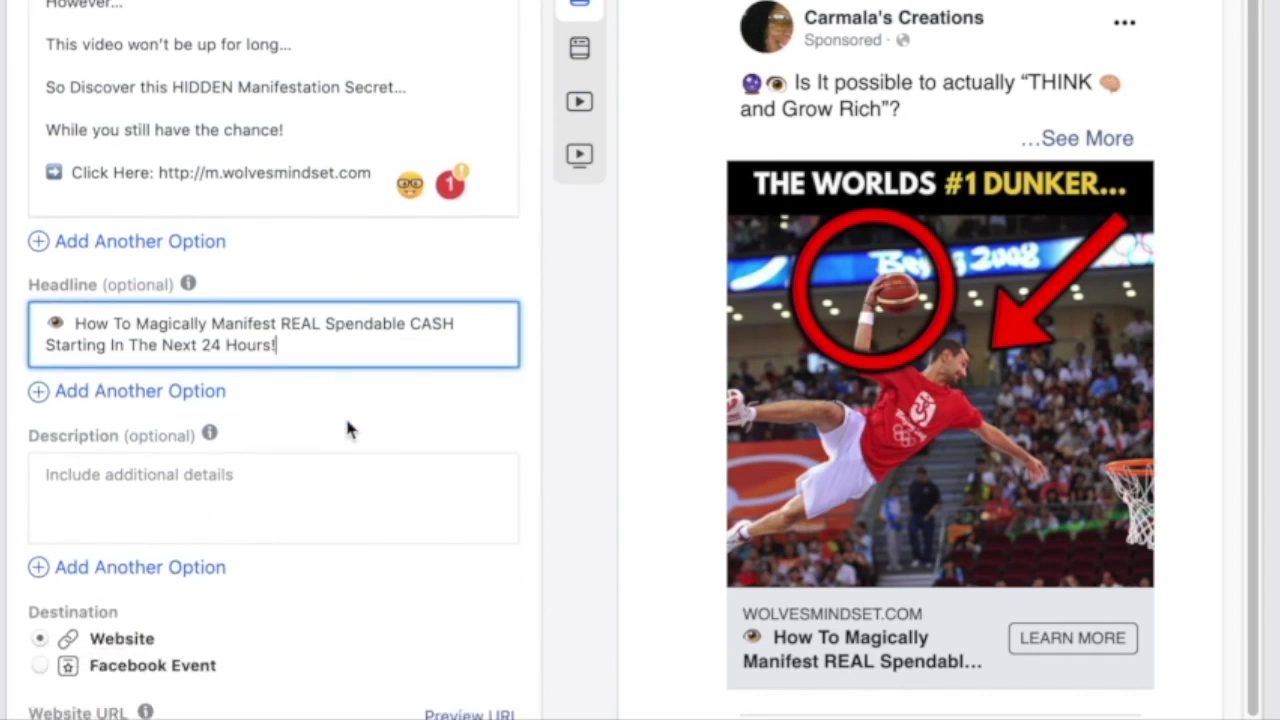
scroll(353, 425, "down", 5)
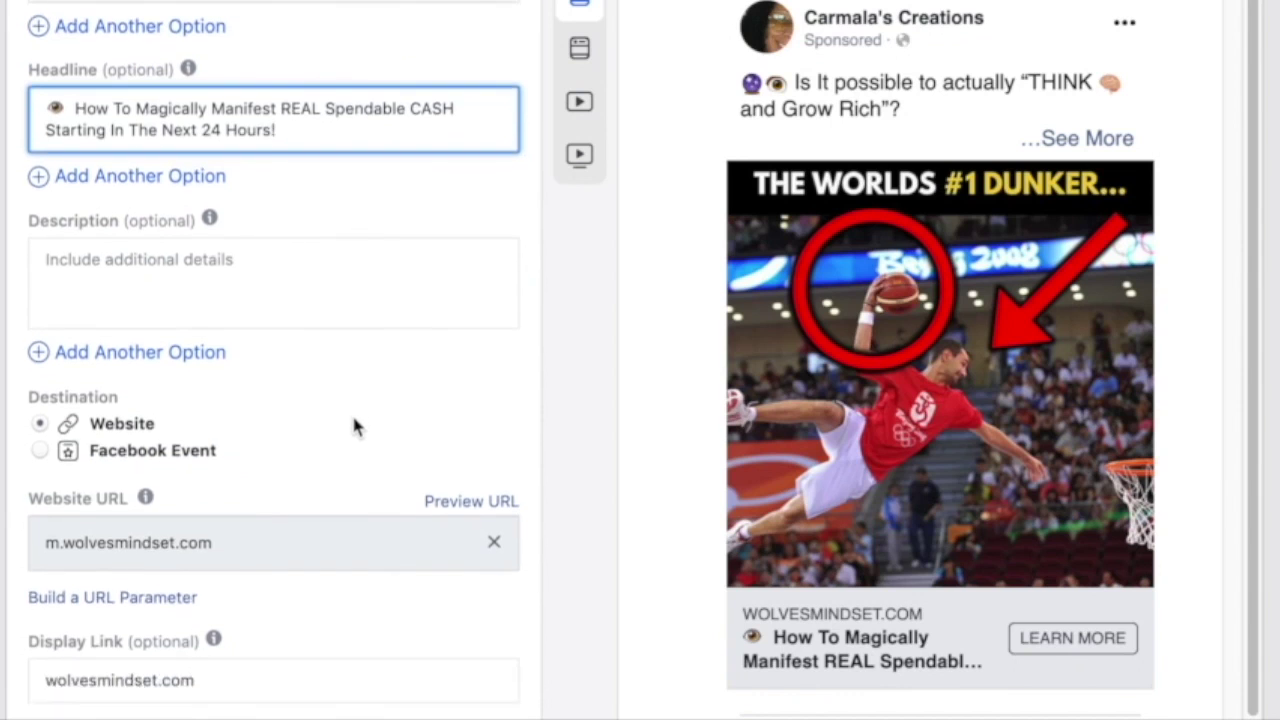
scroll(338, 380, "down", 5)
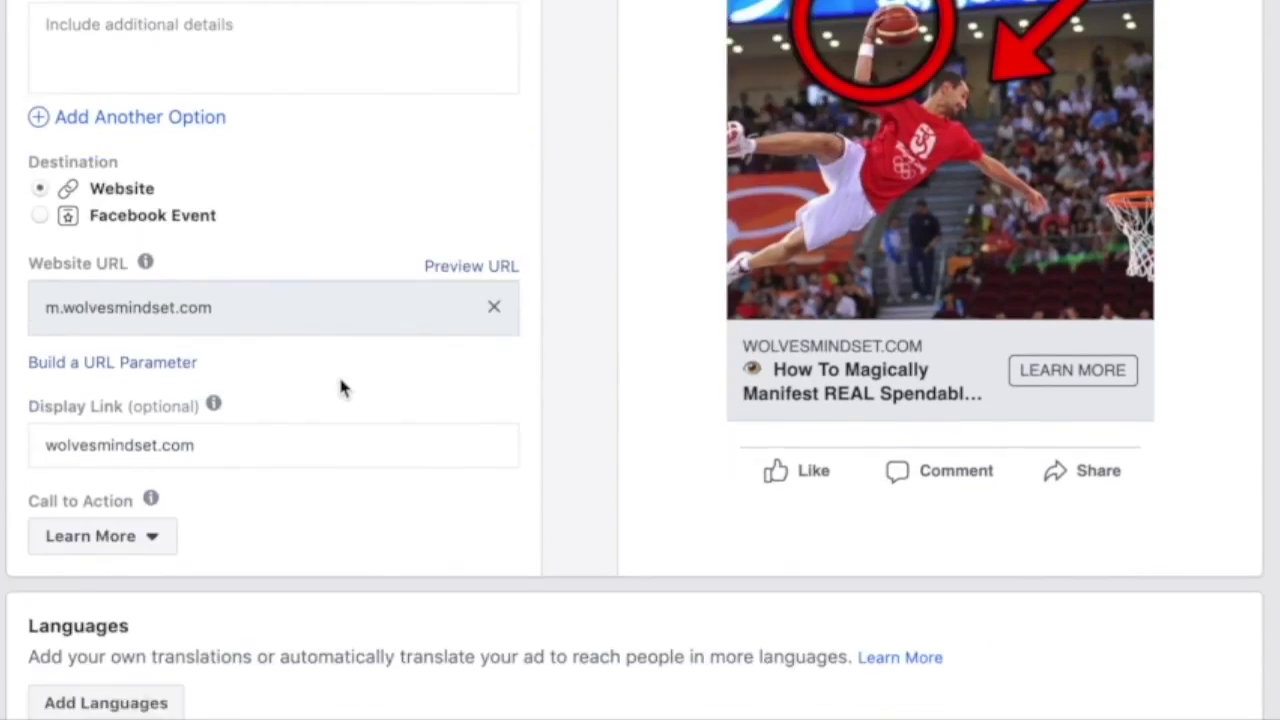
scroll(191, 400, "down", 2)
scroll(194, 392, "up", 2)
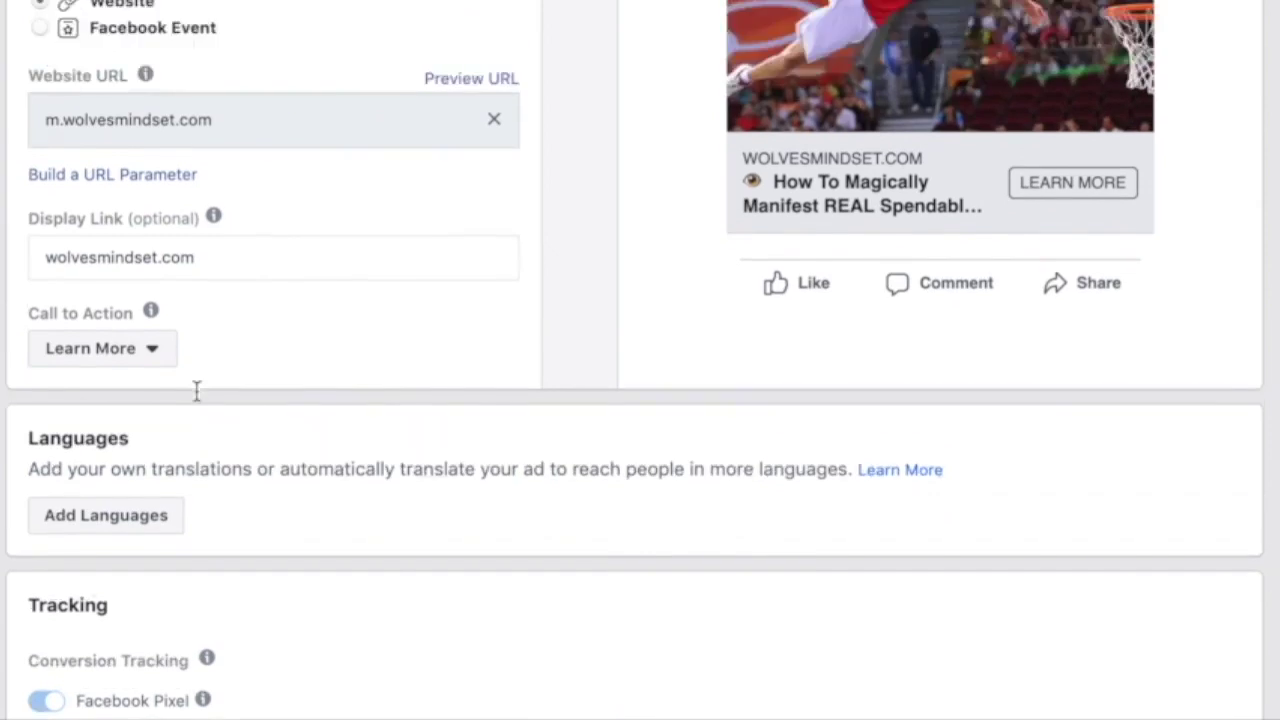